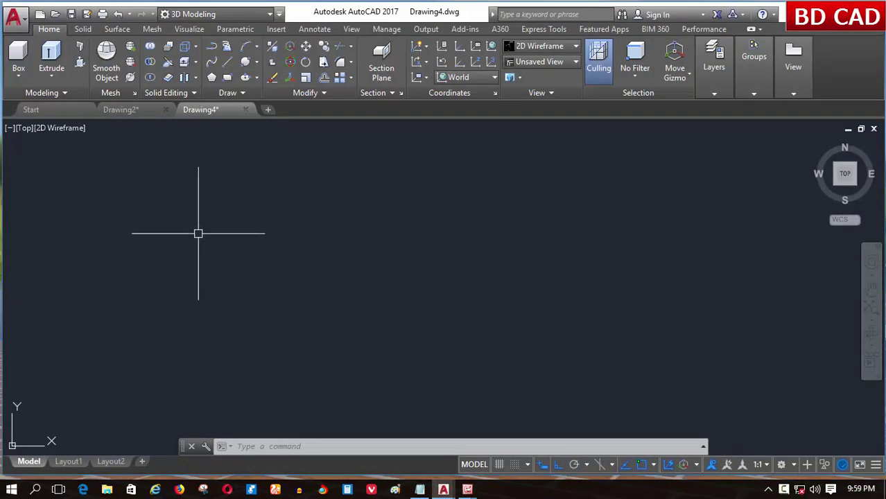
Draw a 5-foot horizontal line.
{"action": "left_click", "coordinate": [228, 62]}
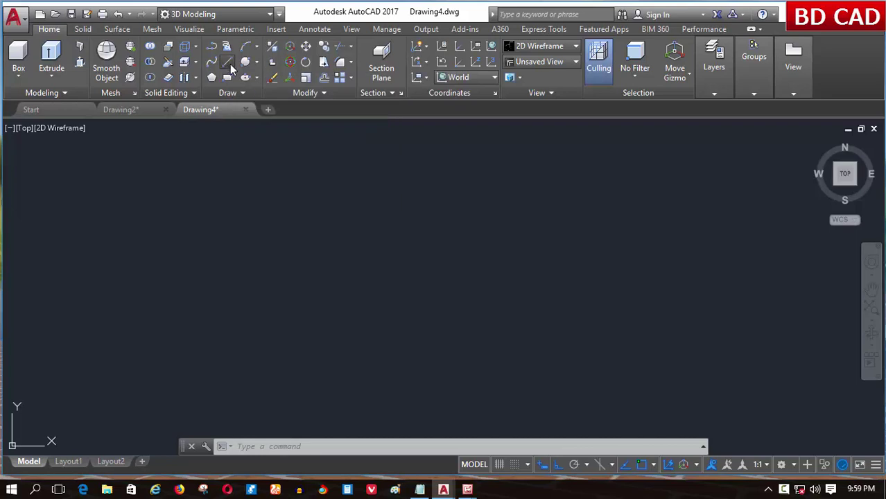
{"action": "left_click", "coordinate": [311, 196]}
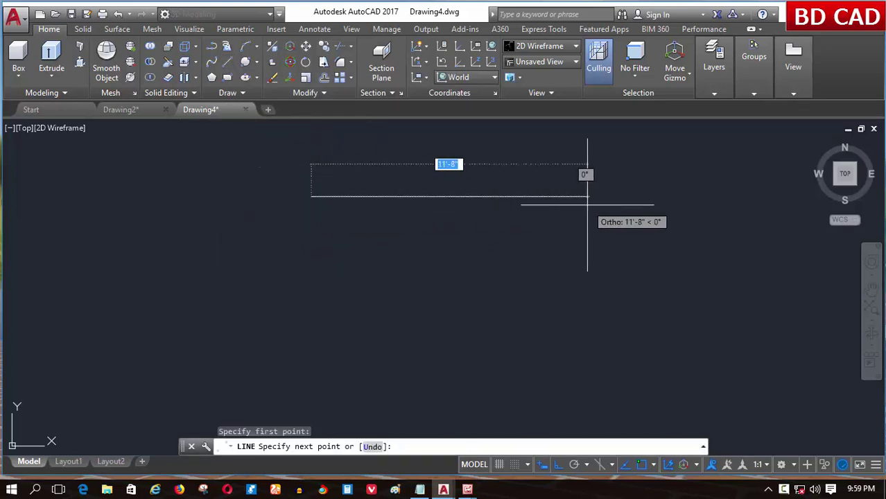
{"action": "key", "text": "Return"}
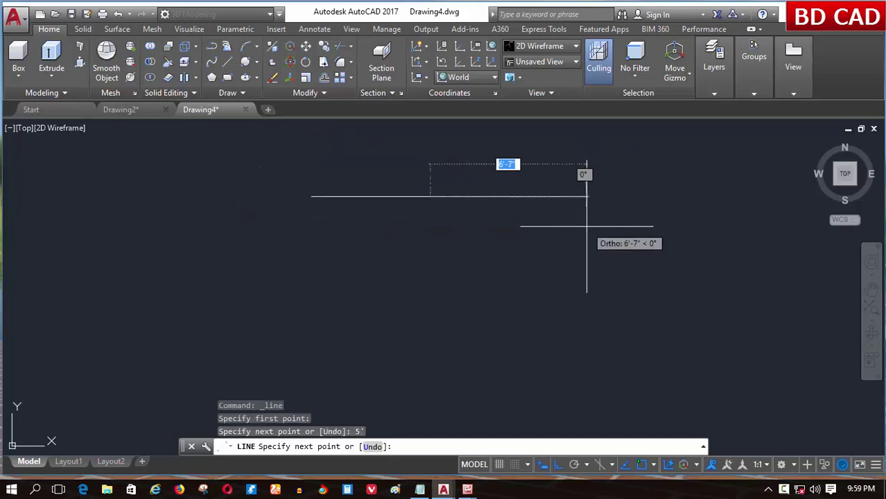
{"action": "key", "text": "Return"}
{"action": "type", "text": "O"}
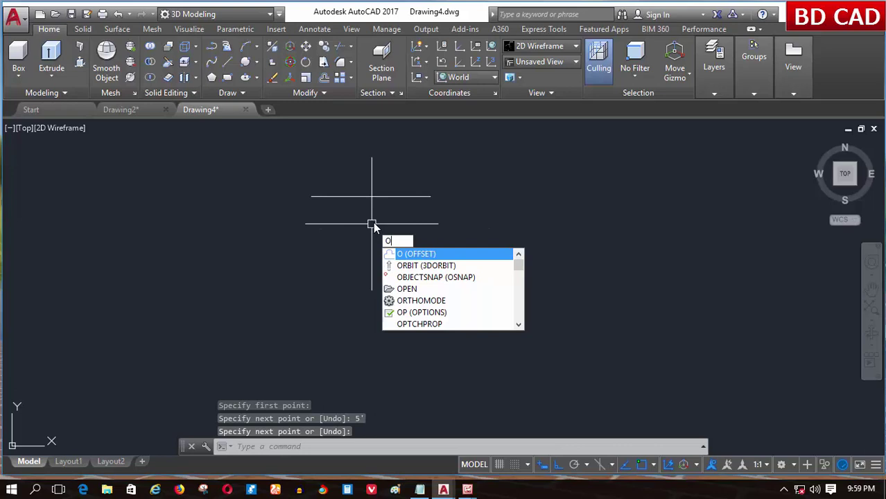
Offset the line 4' downward to make a parallel copy.
{"action": "key", "text": "Return"}
{"action": "type", "text": "4'"}
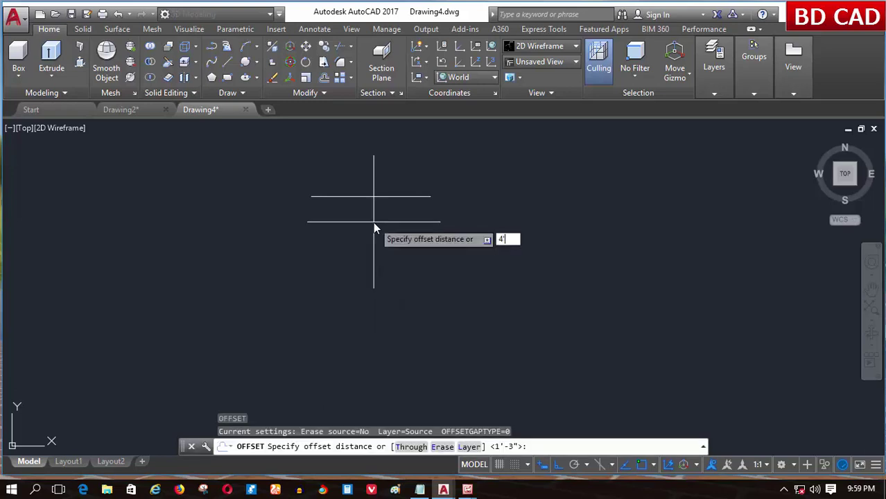
{"action": "key", "text": "Return"}
{"action": "left_click", "coordinate": [360, 196]}
{"action": "left_click", "coordinate": [341, 246]}
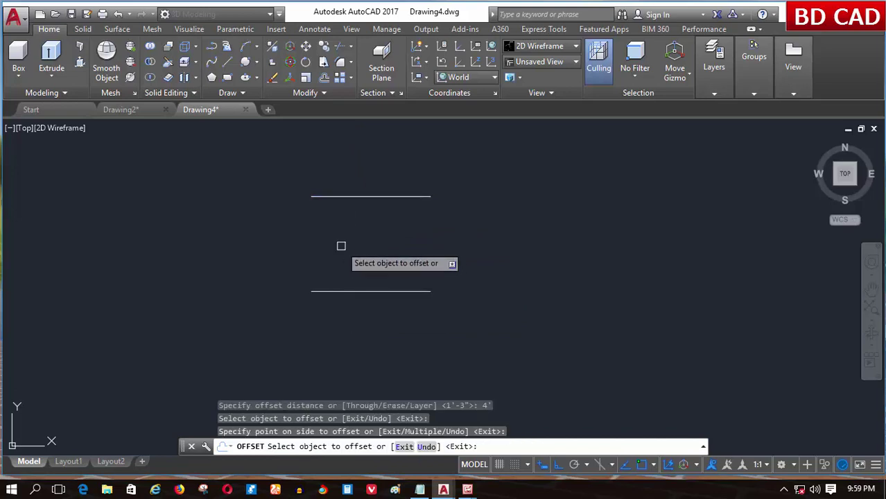
{"action": "key", "text": "Return"}
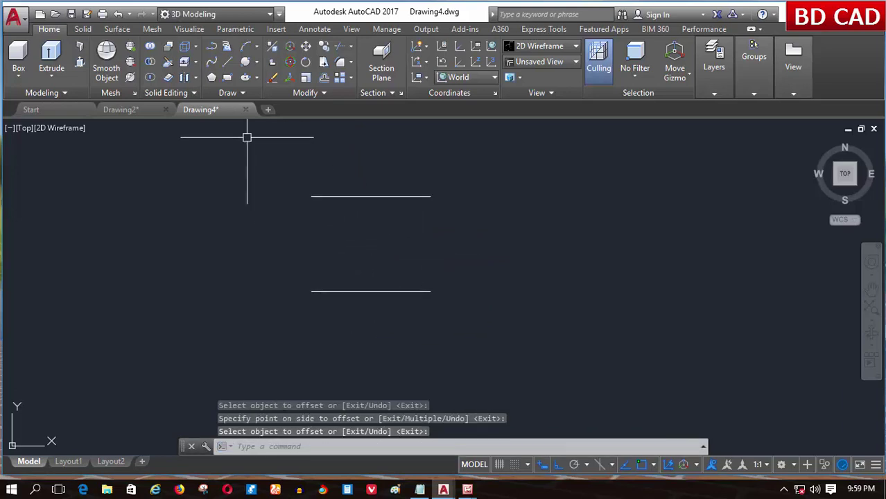
Draw 2-point circles spanning the right and left ends of the two lines.
{"action": "left_click", "coordinate": [256, 64]}
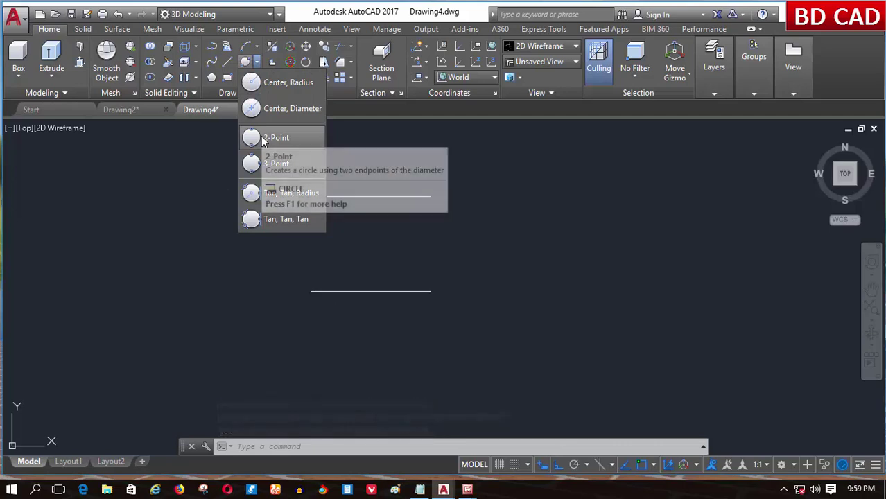
{"action": "left_click", "coordinate": [263, 138]}
{"action": "left_click", "coordinate": [430, 197]}
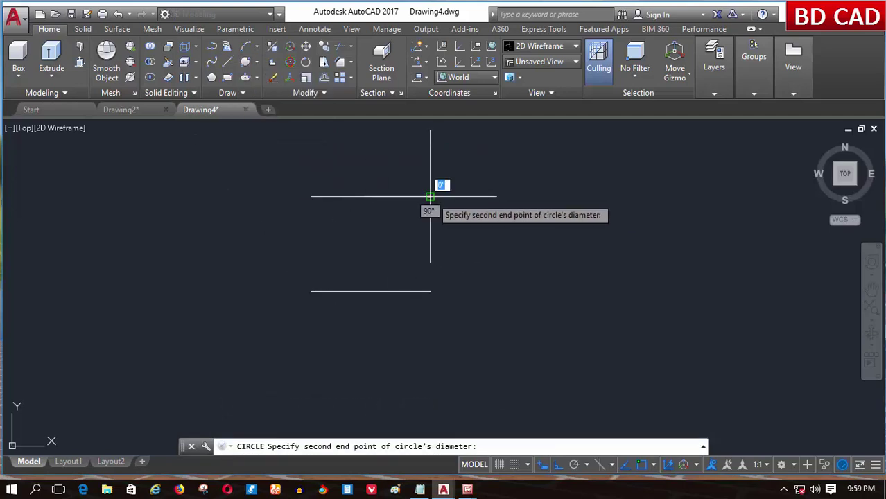
{"action": "left_click", "coordinate": [430, 291]}
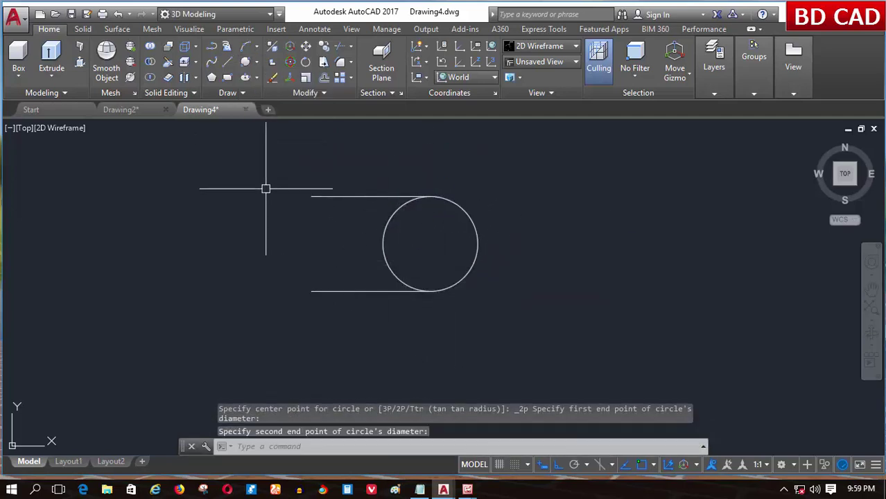
{"action": "left_click", "coordinate": [256, 63]}
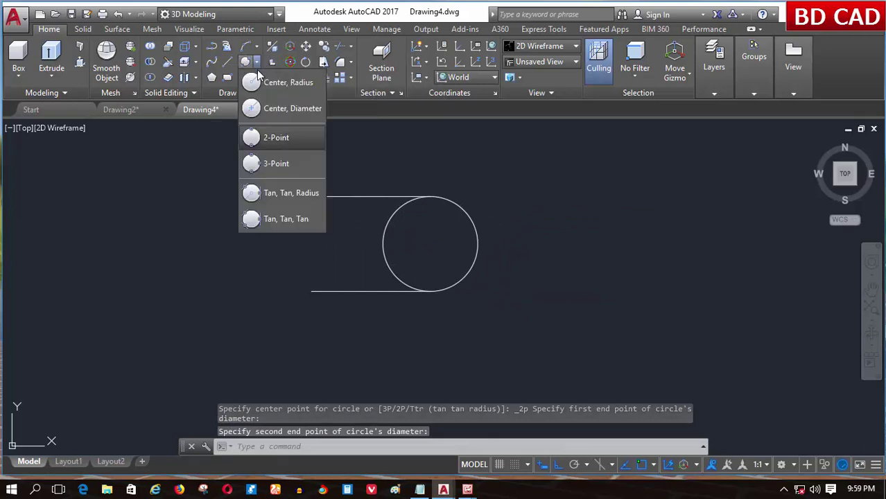
{"action": "left_click", "coordinate": [274, 138]}
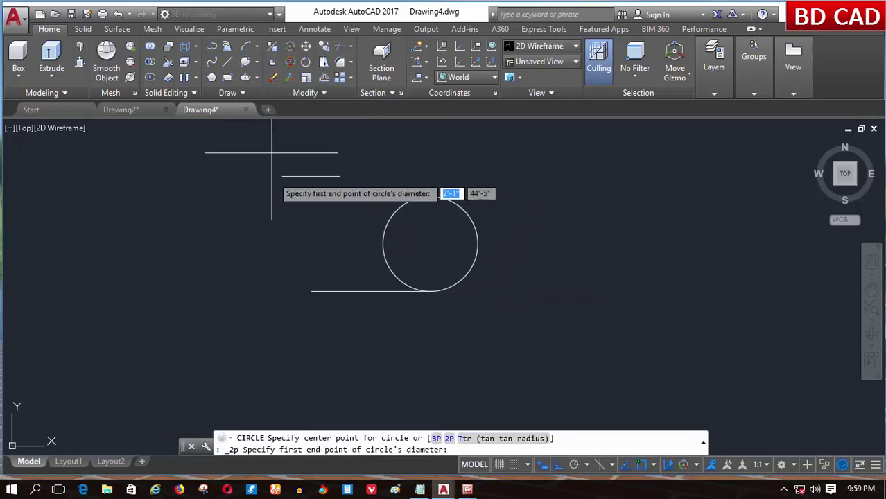
{"action": "left_click", "coordinate": [312, 197]}
{"action": "left_click", "coordinate": [311, 291]}
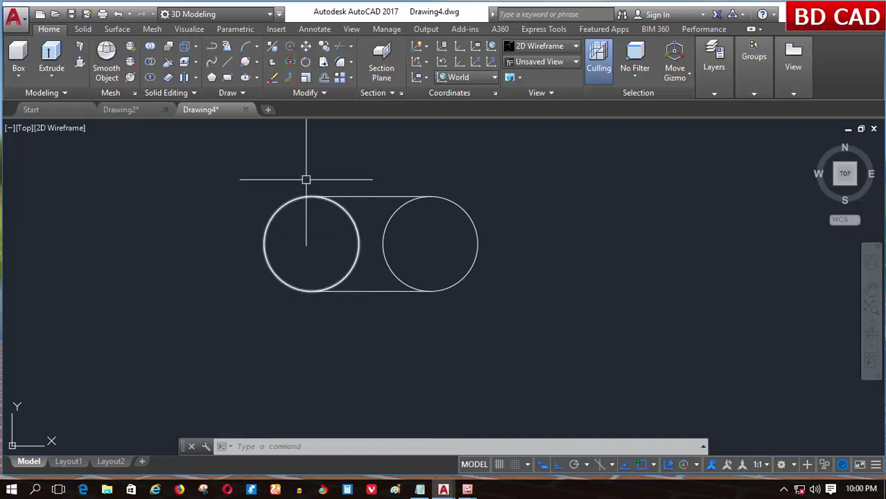
Trim the inner arcs of both circles, using all objects as cutting edges.
{"action": "left_click", "coordinate": [339, 47]}
{"action": "key", "text": "Return"}
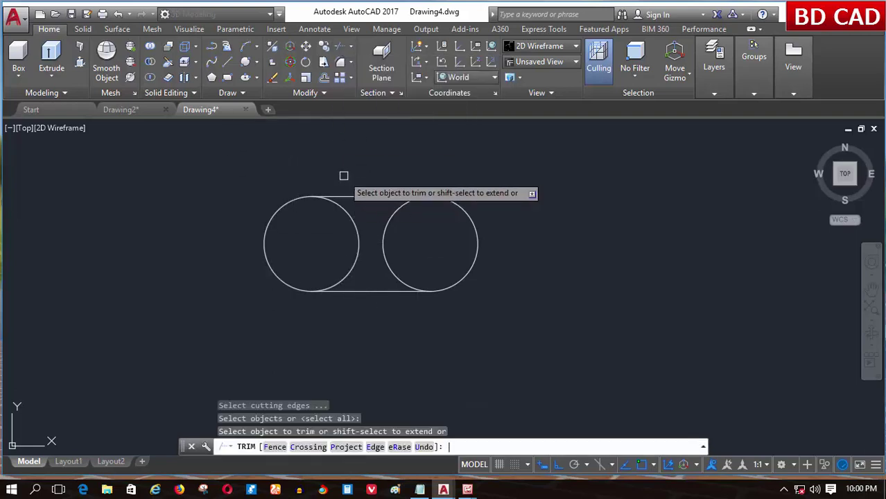
{"action": "left_click", "coordinate": [349, 221]}
{"action": "left_click", "coordinate": [385, 233]}
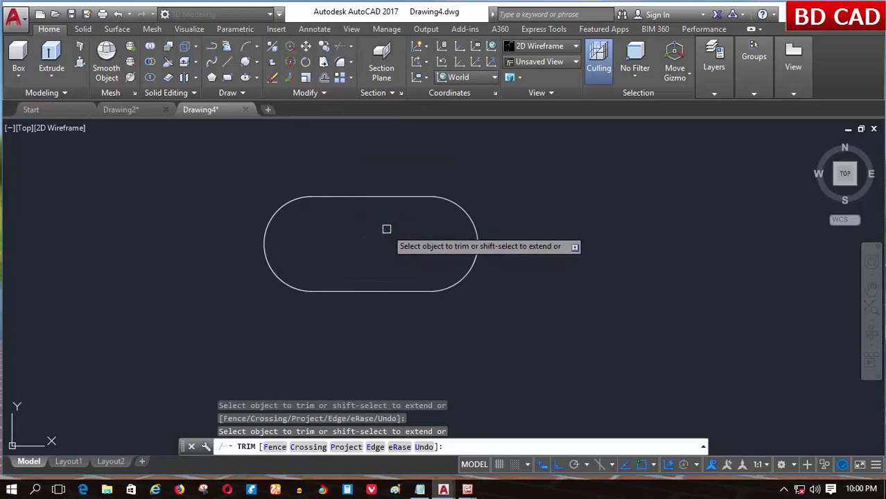
{"action": "key", "text": "Return"}
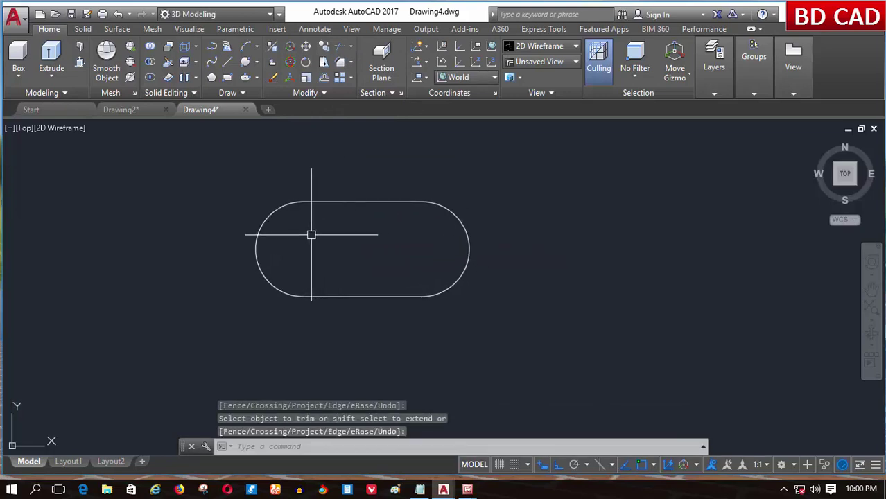
{"action": "scroll", "coordinate": [293, 217], "scroll_direction": "up", "scroll_amount": 2}
{"action": "scroll", "coordinate": [294, 217], "scroll_direction": "down", "scroll_amount": 2}
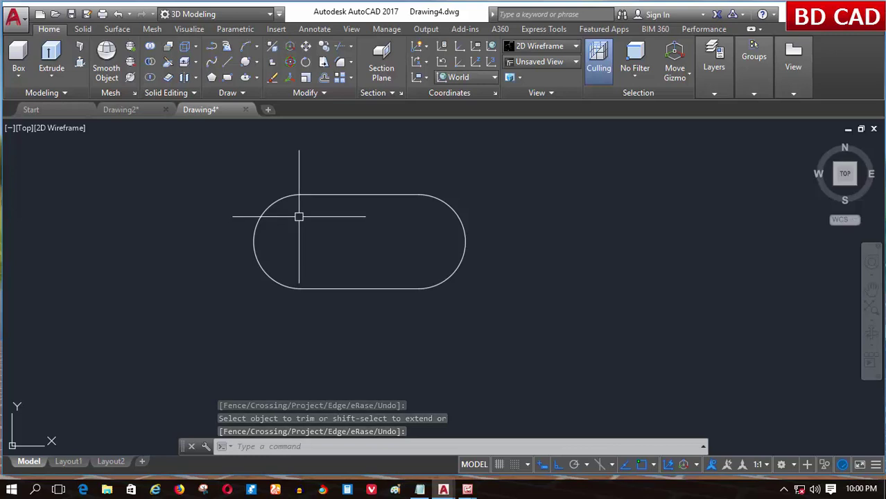
{"action": "scroll", "coordinate": [299, 216], "scroll_direction": "up", "scroll_amount": 2}
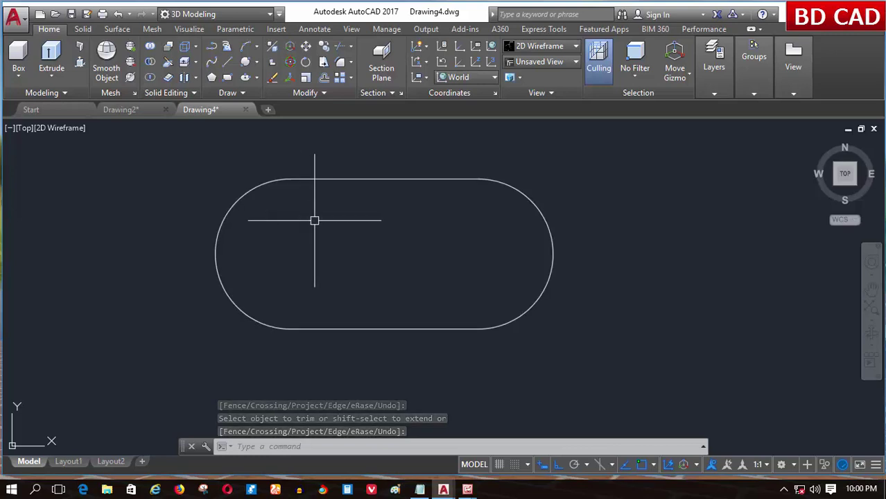
Draw vertical lines at the left and right arc-to-edge junctions.
{"action": "left_click", "coordinate": [228, 65]}
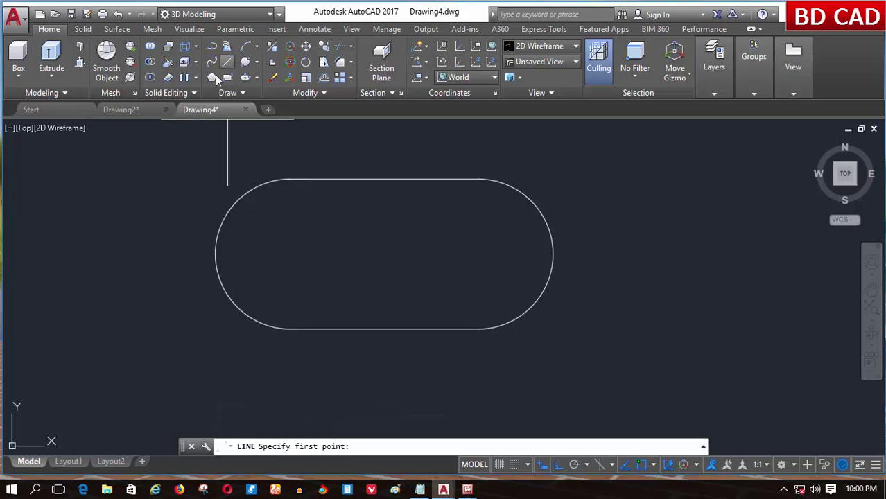
{"action": "left_click", "coordinate": [290, 179]}
{"action": "left_click", "coordinate": [291, 329]}
{"action": "key", "text": "Return"}
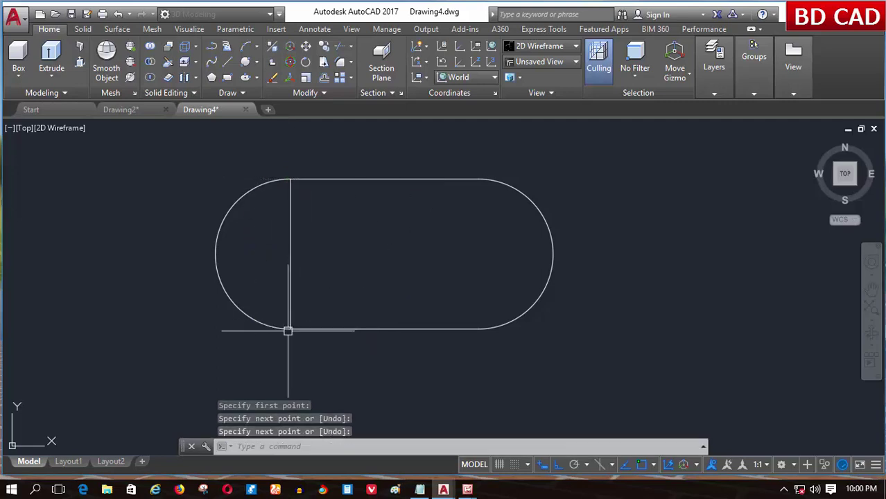
{"action": "key", "text": "Return"}
{"action": "left_click", "coordinate": [479, 179]}
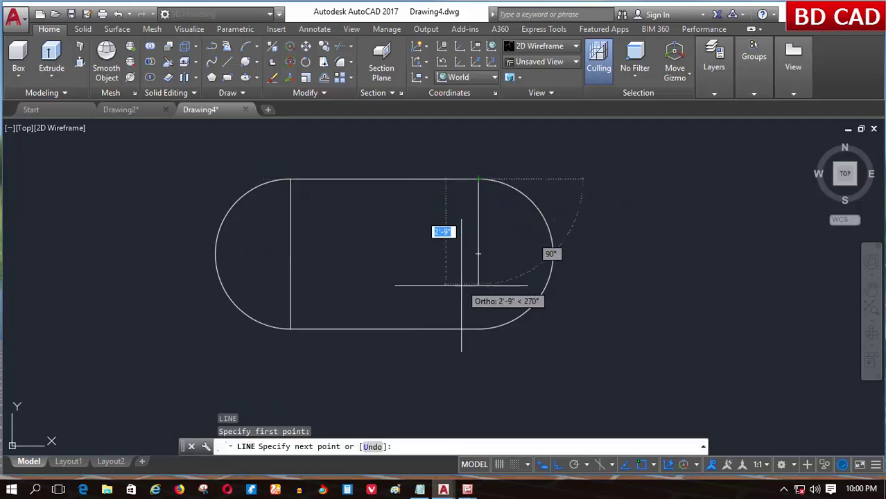
{"action": "left_click", "coordinate": [478, 328]}
{"action": "key", "text": "Return"}
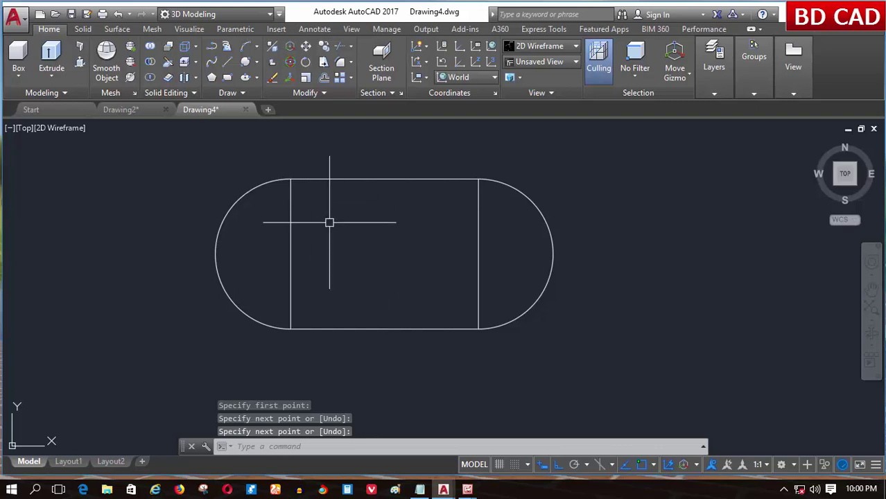
Offset both vertical lines 6" inward toward the centre.
{"action": "type", "text": "o"}
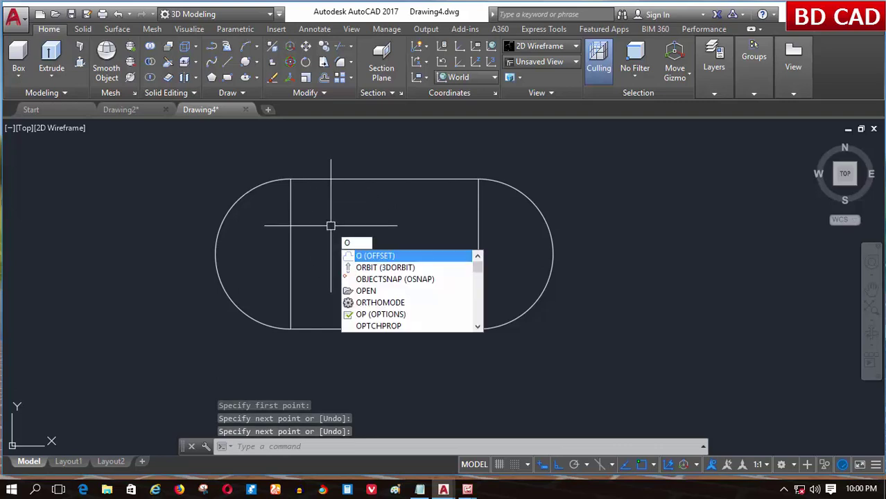
{"action": "key", "text": "Return"}
{"action": "key", "text": "Return"}
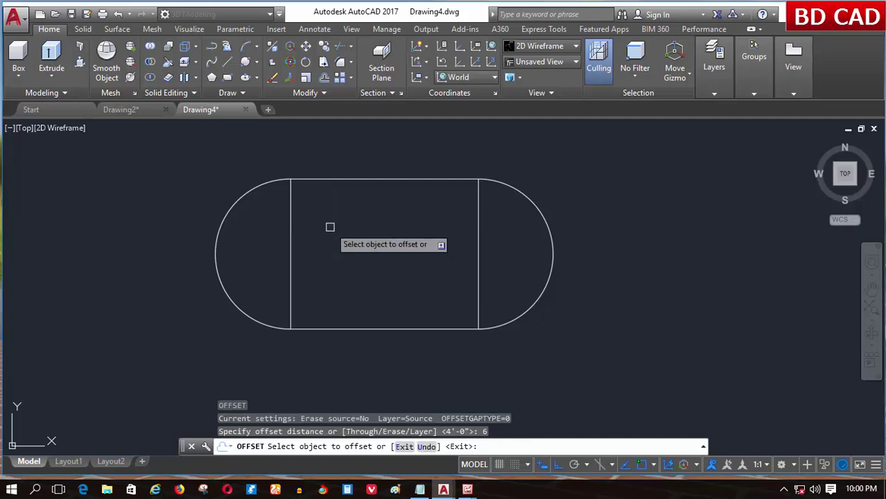
{"action": "left_click", "coordinate": [290, 239]}
{"action": "left_click", "coordinate": [368, 238]}
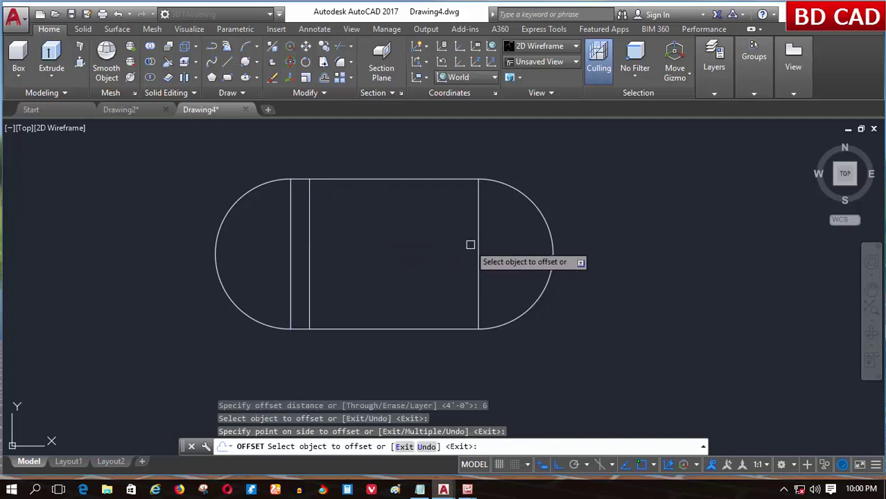
{"action": "left_click", "coordinate": [477, 244]}
{"action": "left_click", "coordinate": [390, 241]}
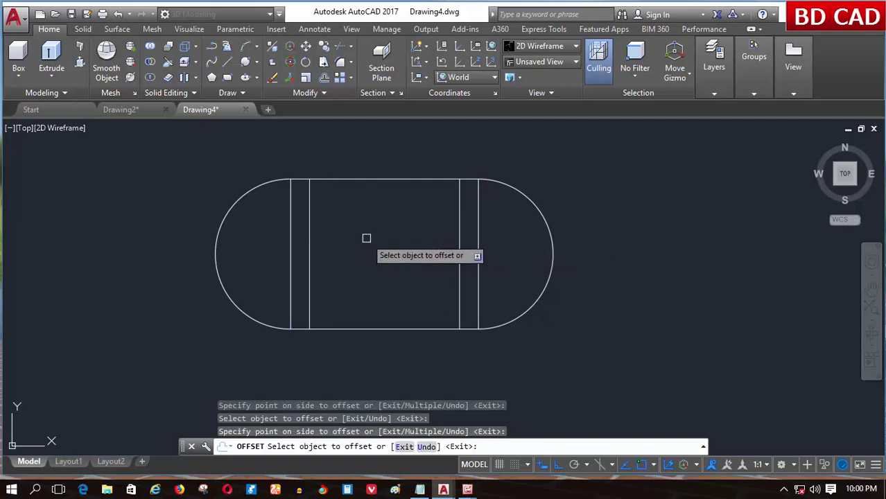
{"action": "key", "text": "Return"}
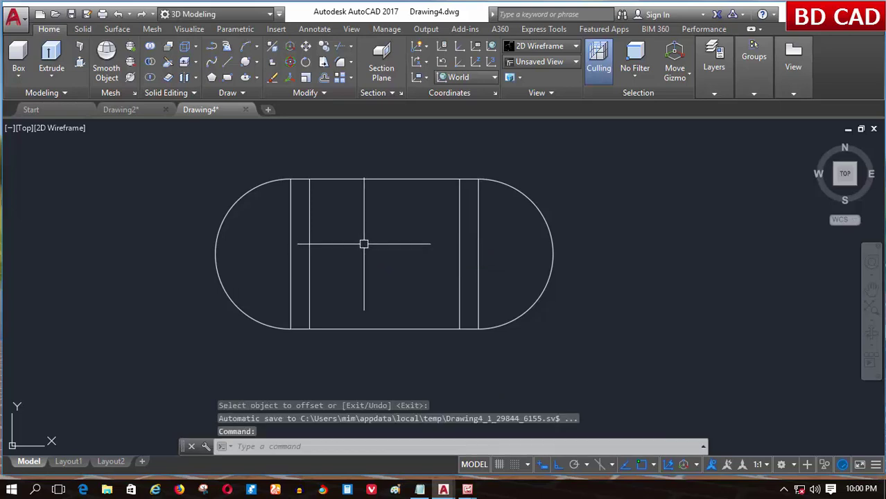
Draw a horizontal centre line between the inner vertical lines' midpoints.
{"action": "left_click", "coordinate": [230, 62]}
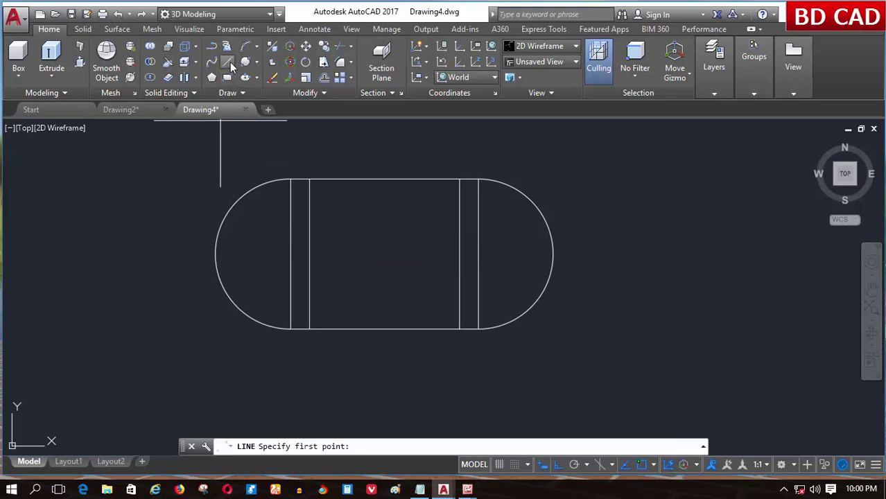
{"action": "left_click", "coordinate": [290, 255]}
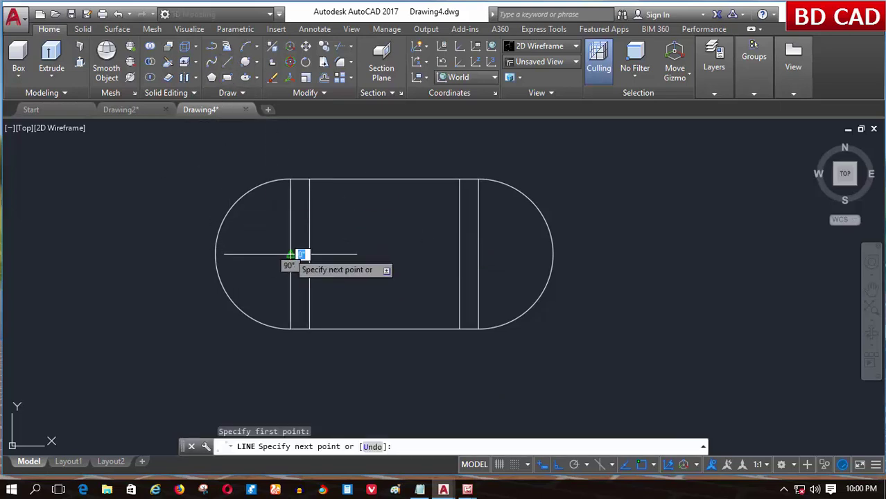
{"action": "left_click", "coordinate": [479, 255]}
{"action": "key", "text": "Return"}
{"action": "type", "text": "O"}
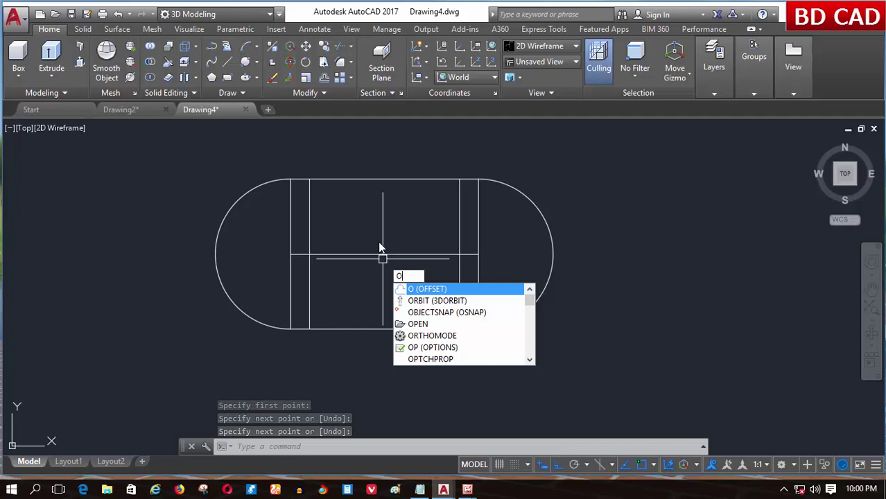
Offset the centre line 3 units above and below.
{"action": "key", "text": "Return"}
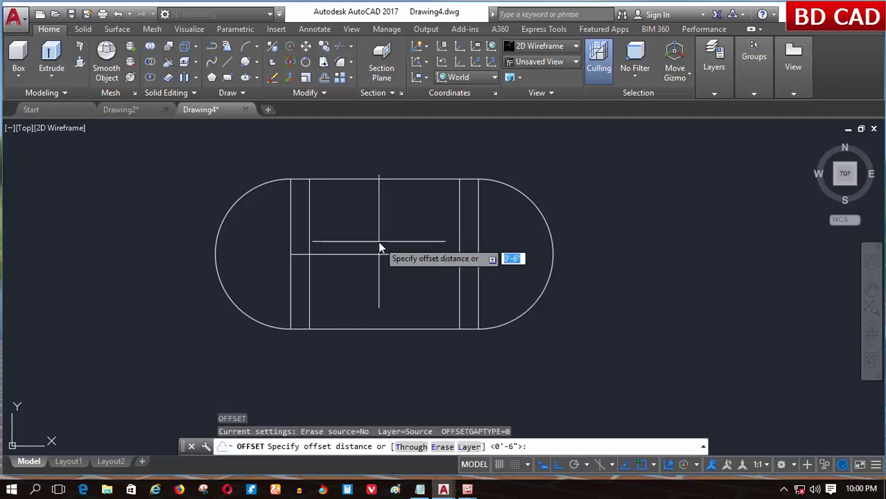
{"action": "type", "text": "3"}
{"action": "key", "text": "Return"}
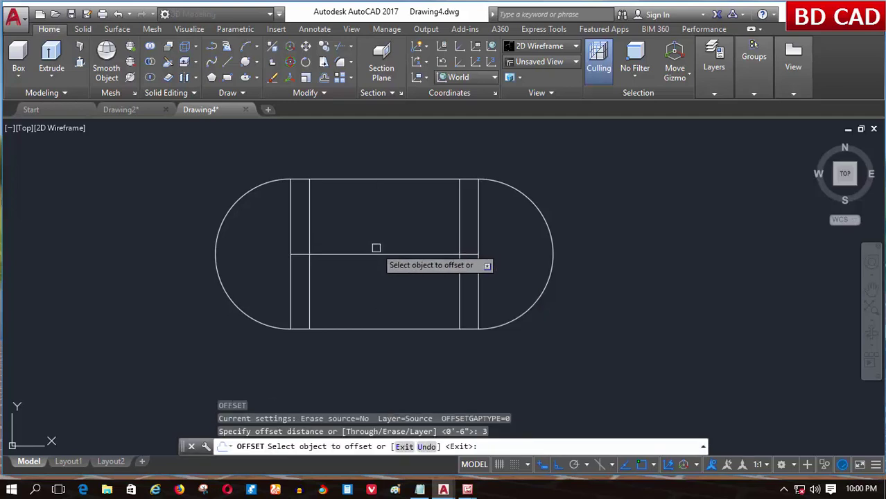
{"action": "left_click", "coordinate": [375, 254]}
{"action": "left_click", "coordinate": [376, 220]}
{"action": "left_click", "coordinate": [368, 253]}
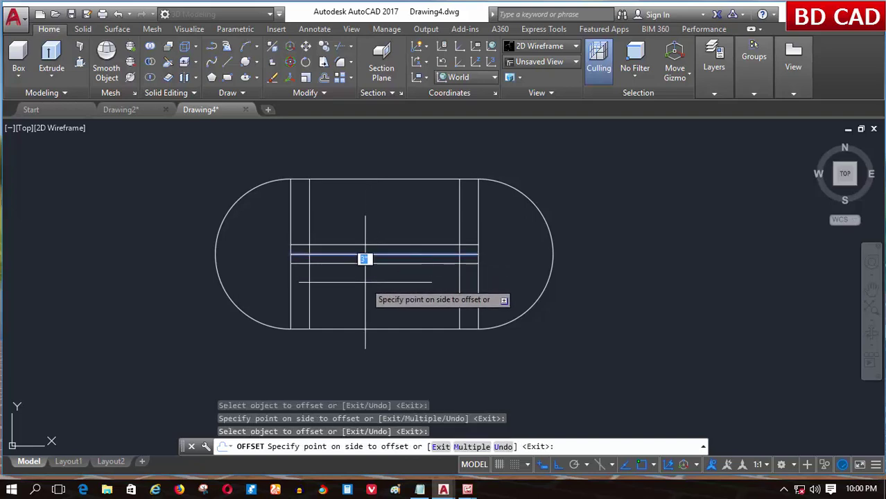
{"action": "left_click", "coordinate": [364, 277]}
{"action": "key", "text": "Return"}
{"action": "scroll", "coordinate": [381, 257], "scroll_direction": "down", "scroll_amount": 2}
{"action": "scroll", "coordinate": [374, 256], "scroll_direction": "up", "scroll_amount": 2}
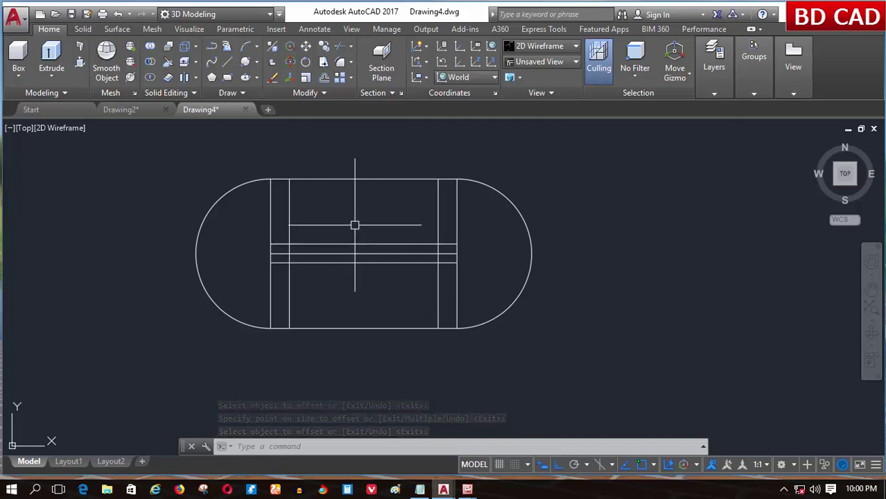
Offset lines 15 units further above and below.
{"action": "key", "text": "Return"}
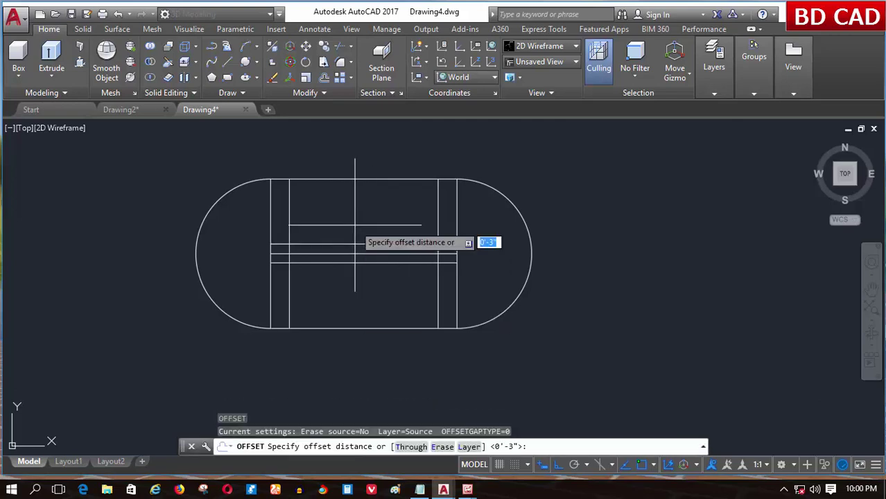
{"action": "key", "text": "Return"}
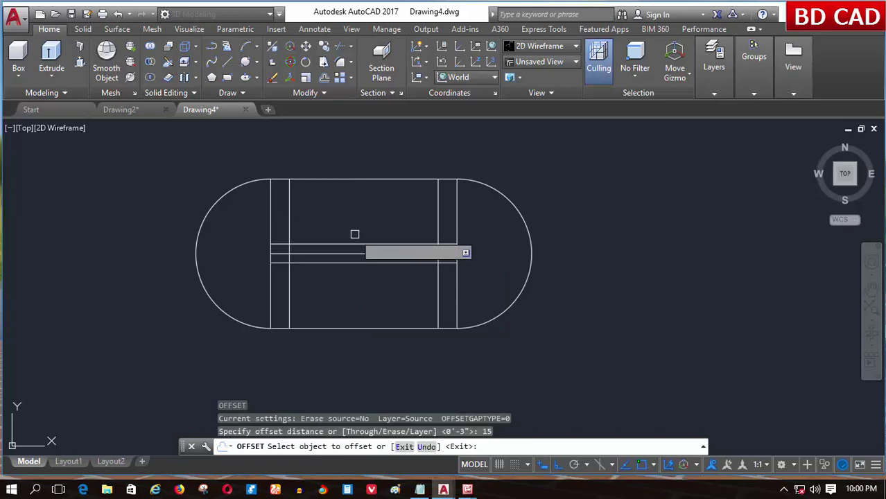
{"action": "left_click", "coordinate": [358, 243]}
{"action": "left_click", "coordinate": [358, 200]}
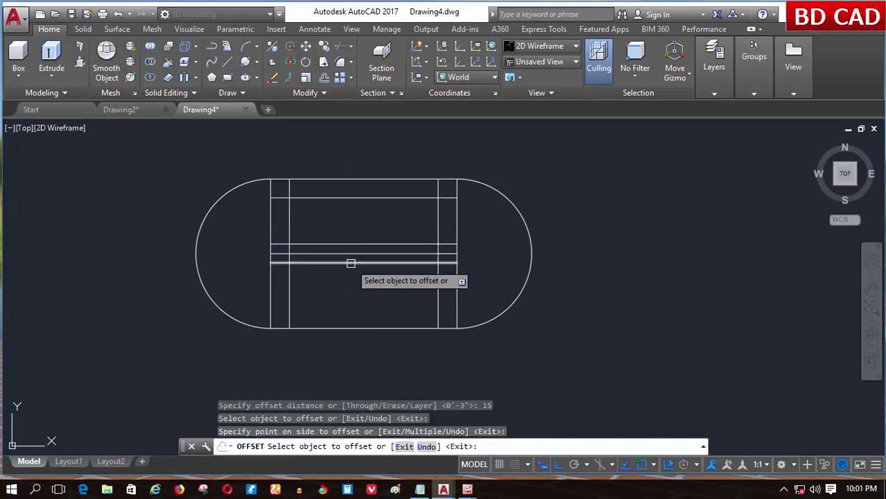
{"action": "left_click", "coordinate": [404, 263]}
{"action": "left_click", "coordinate": [342, 289]}
{"action": "key", "text": "Return"}
{"action": "scroll", "coordinate": [307, 275], "scroll_direction": "down", "scroll_amount": 3}
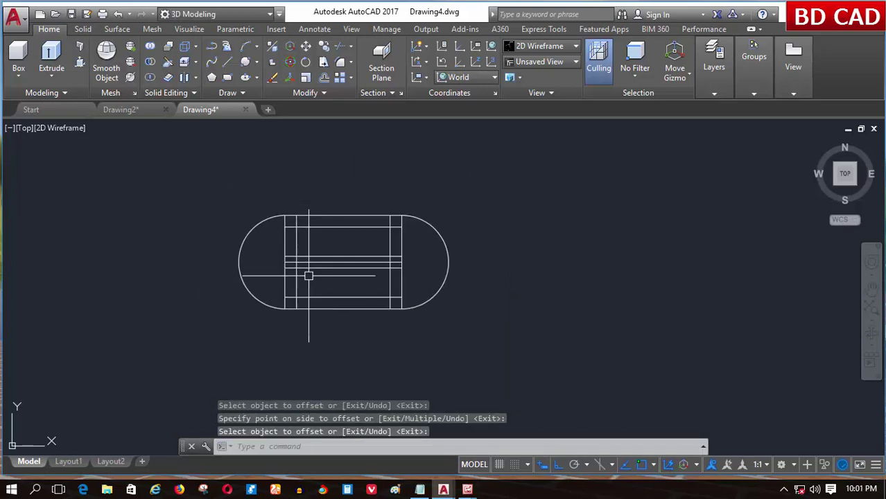
{"action": "scroll", "coordinate": [287, 224], "scroll_direction": "up", "scroll_amount": 3}
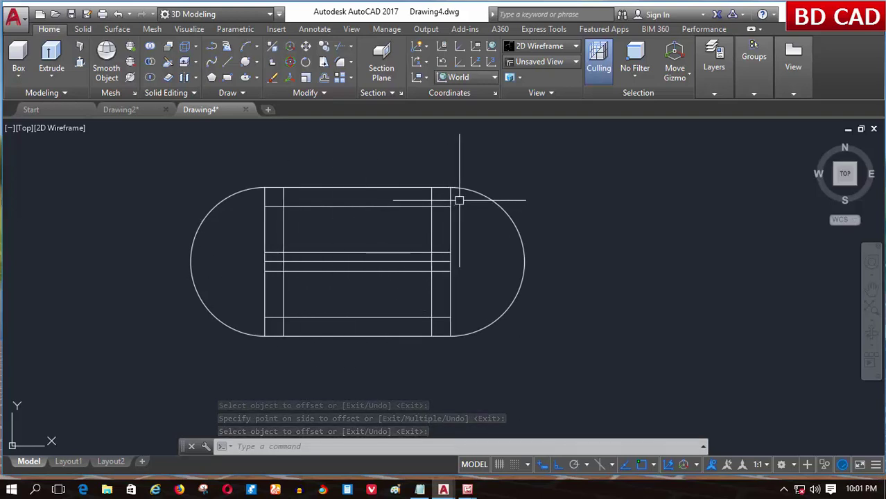
Copy the nine inner grid lines with a crossing window to the right of the oval.
{"action": "left_click", "coordinate": [325, 48]}
{"action": "left_click", "coordinate": [461, 203]}
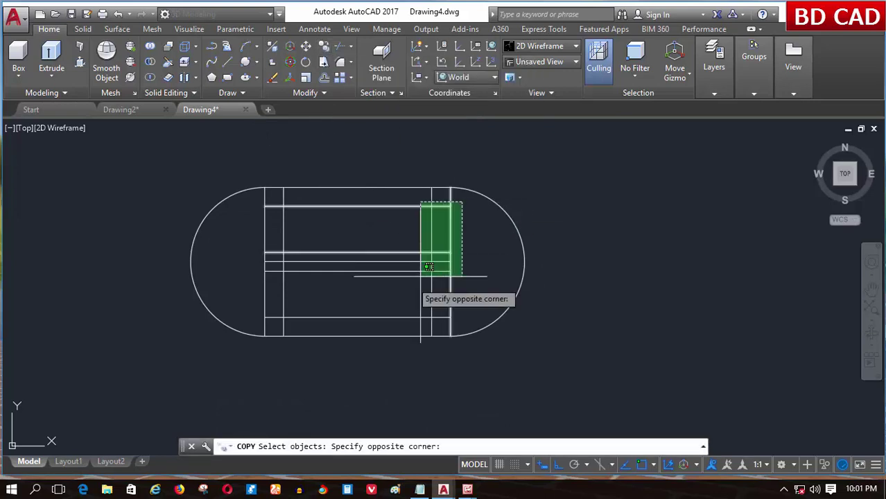
{"action": "left_click", "coordinate": [254, 320]}
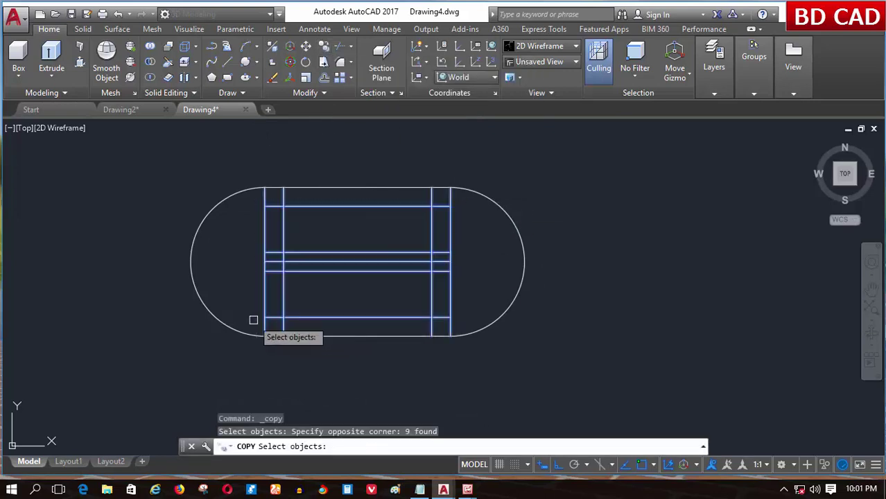
{"action": "key", "text": "Return"}
{"action": "left_click", "coordinate": [236, 251]}
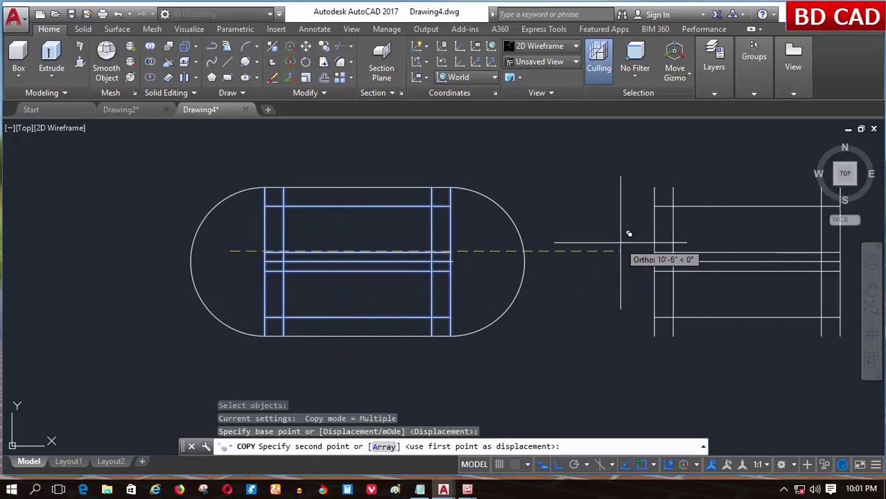
{"action": "left_click", "coordinate": [632, 233]}
{"action": "key", "text": "Return"}
{"action": "scroll", "coordinate": [291, 277], "scroll_direction": "down", "scroll_amount": 2}
{"action": "scroll", "coordinate": [578, 289], "scroll_direction": "up", "scroll_amount": 3}
{"action": "scroll", "coordinate": [472, 277], "scroll_direction": "up", "scroll_amount": 2}
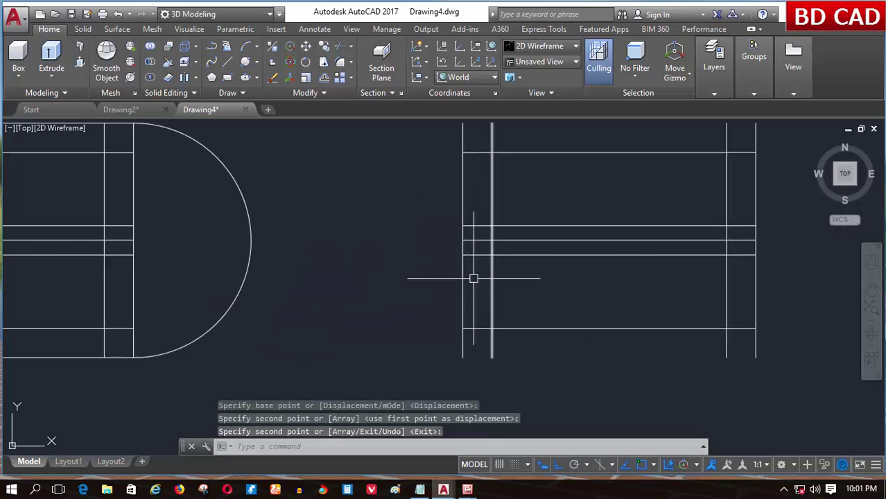
{"action": "scroll", "coordinate": [531, 270], "scroll_direction": "up", "scroll_amount": 2}
{"action": "scroll", "coordinate": [452, 309], "scroll_direction": "down", "scroll_amount": 2}
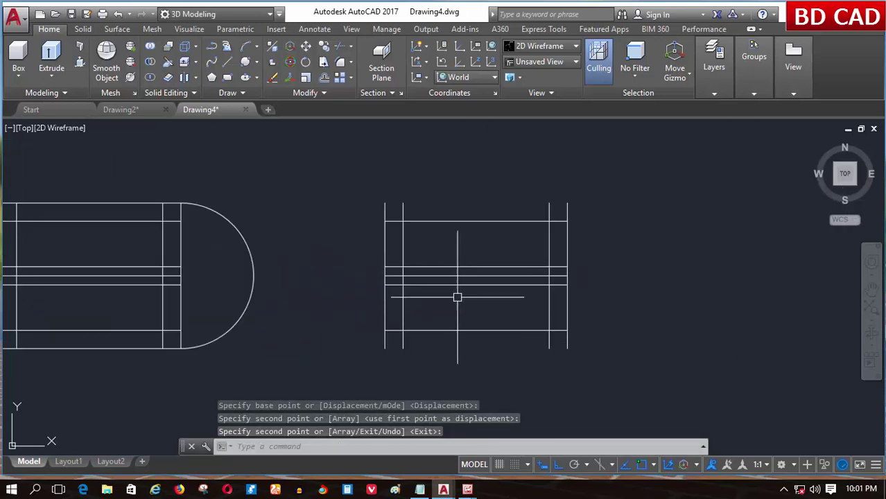
Trim the vertical stubs above and below the copied grid's top and bottom edges.
{"action": "left_click", "coordinate": [339, 47]}
{"action": "key", "text": "Return"}
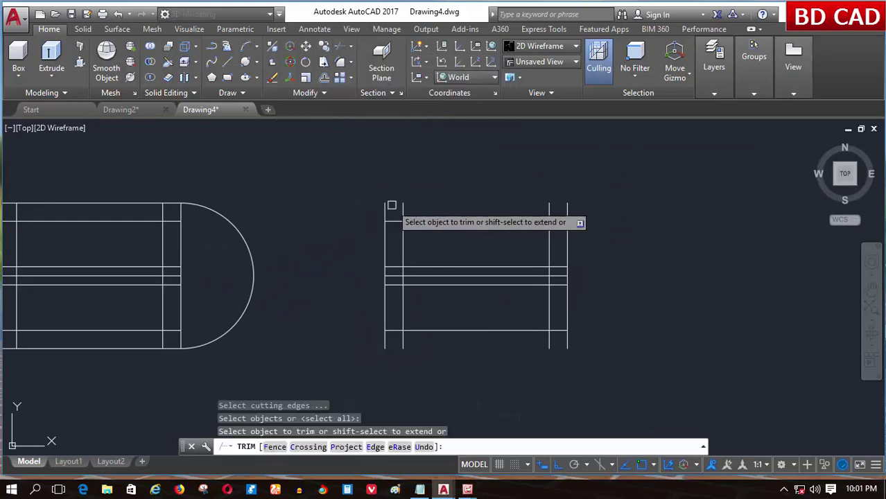
{"action": "left_click", "coordinate": [594, 186]}
{"action": "left_click", "coordinate": [368, 207]}
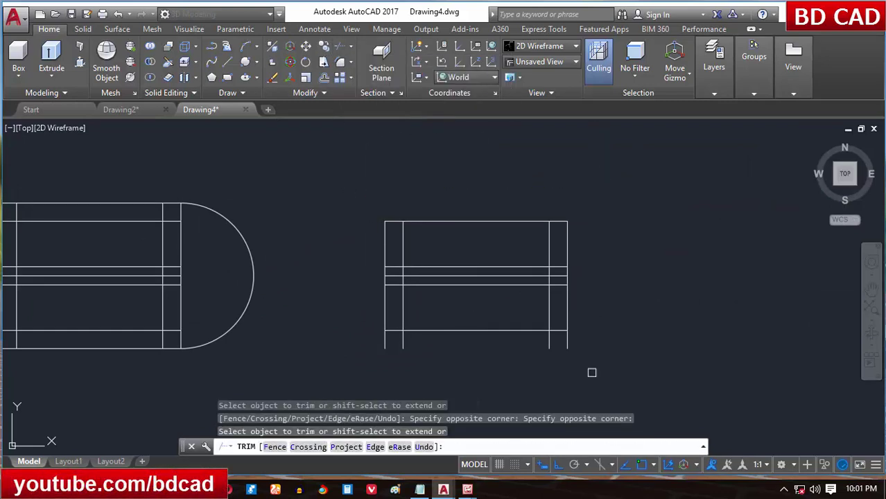
{"action": "left_click", "coordinate": [589, 351]}
{"action": "left_click", "coordinate": [357, 344]}
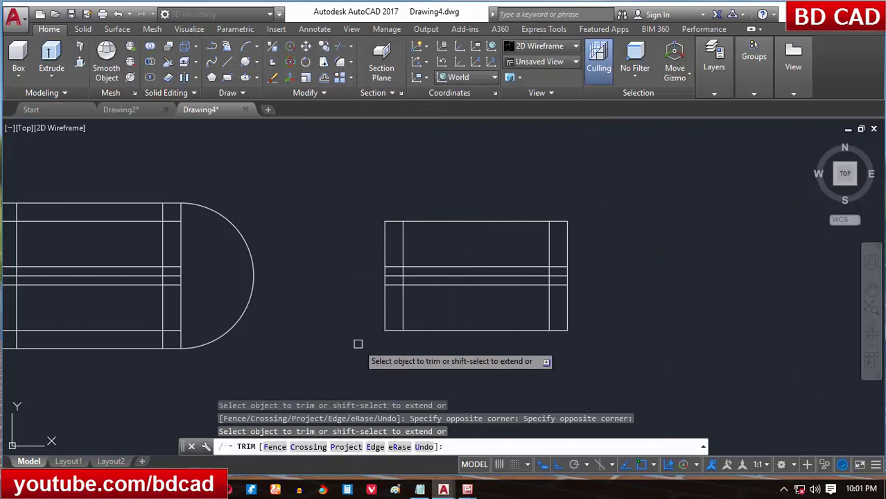
{"action": "key", "text": "Return"}
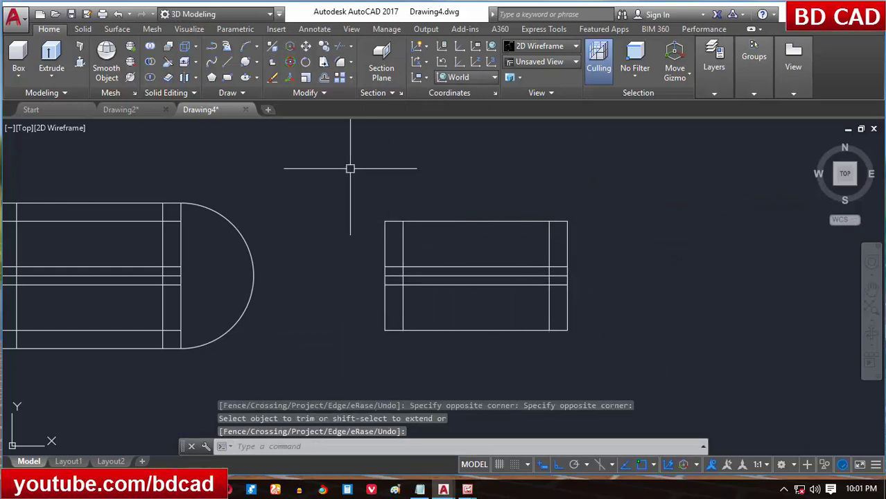
{"action": "left_click", "coordinate": [323, 62]}
Copy the trimmed rectangle further to the right.
{"action": "left_click", "coordinate": [323, 127]}
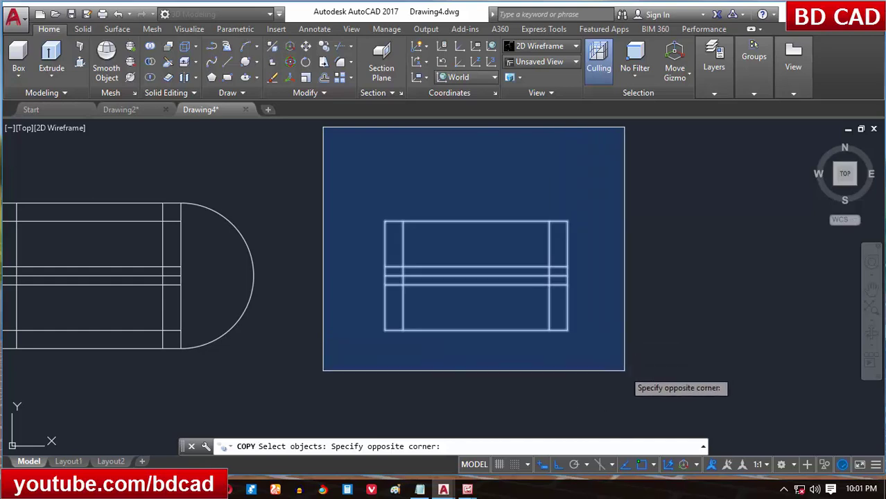
{"action": "left_click", "coordinate": [624, 370]}
{"action": "key", "text": "Return"}
{"action": "left_click", "coordinate": [446, 175]}
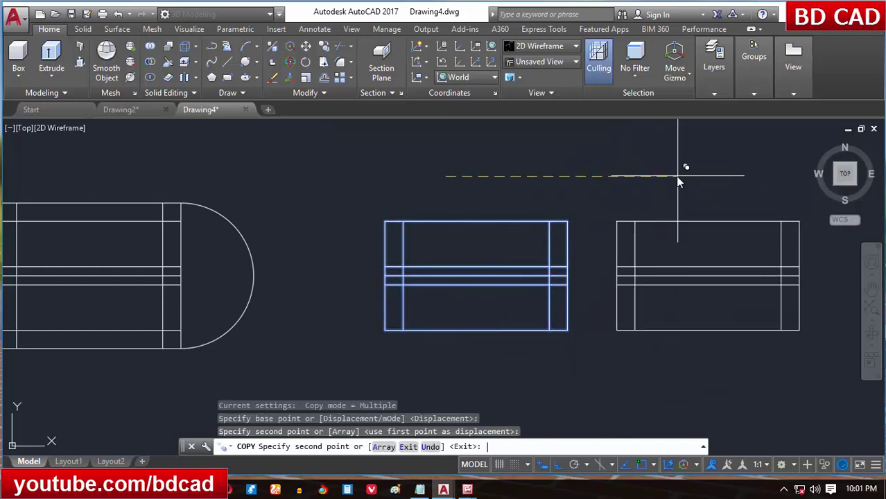
{"action": "key", "text": "Return"}
{"action": "scroll", "coordinate": [549, 273], "scroll_direction": "up", "scroll_amount": 2}
{"action": "scroll", "coordinate": [441, 280], "scroll_direction": "up", "scroll_amount": 3}
Delete two middle horizontal band lines.
{"action": "left_click", "coordinate": [296, 281]}
{"action": "scroll", "coordinate": [296, 285], "scroll_direction": "down", "scroll_amount": 3}
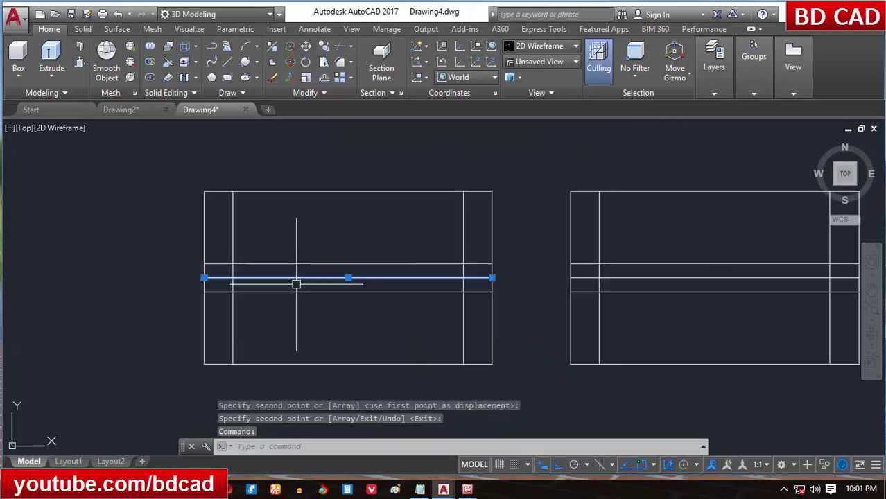
{"action": "left_click", "coordinate": [591, 278]}
{"action": "key", "text": "Delete"}
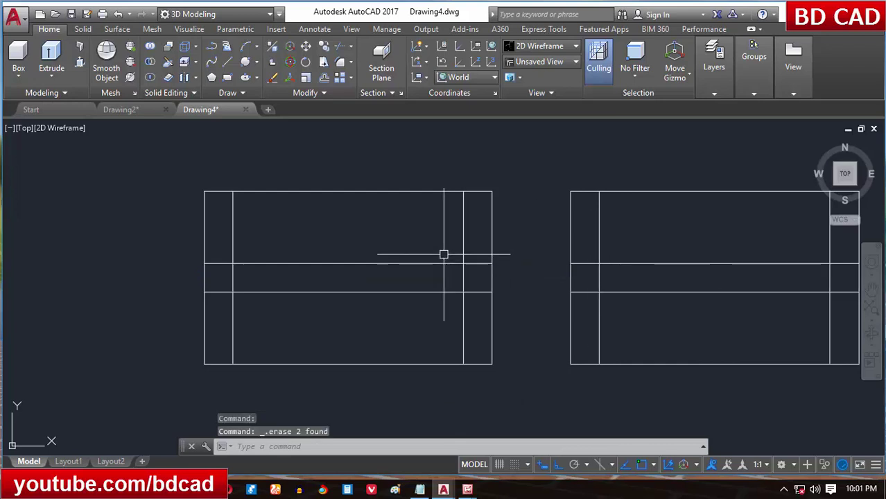
{"action": "scroll", "coordinate": [450, 263], "scroll_direction": "down", "scroll_amount": 3}
{"action": "scroll", "coordinate": [404, 264], "scroll_direction": "up", "scroll_amount": 2}
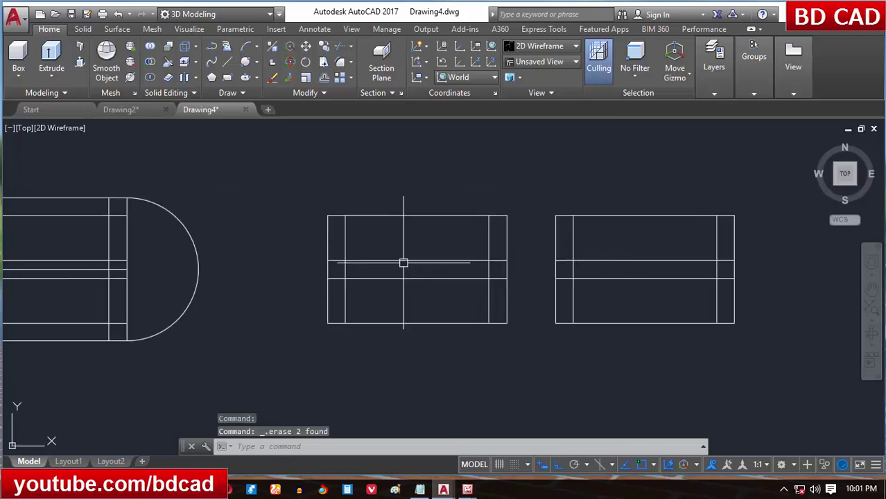
Trim the middle rectangle's top and bottom edges between its inner verticals.
{"action": "left_click", "coordinate": [340, 47]}
{"action": "key", "text": "Return"}
{"action": "left_click", "coordinate": [404, 215]}
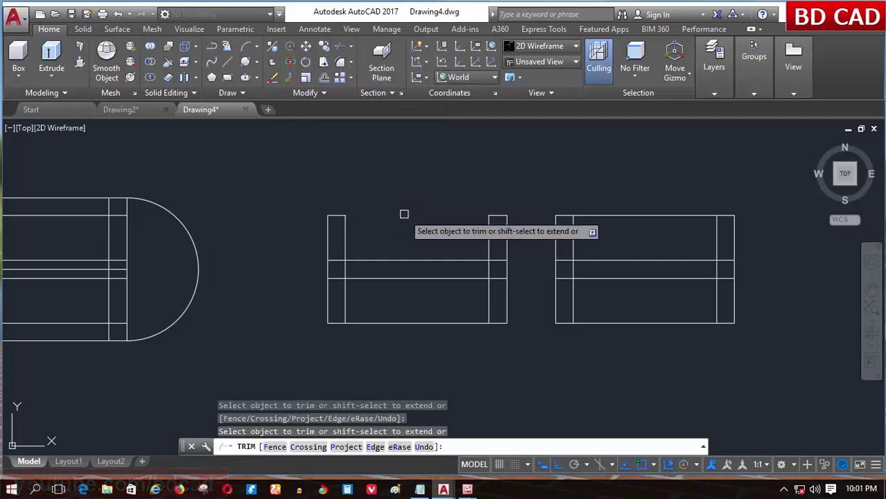
{"action": "left_click", "coordinate": [405, 323]}
{"action": "left_click", "coordinate": [628, 323]}
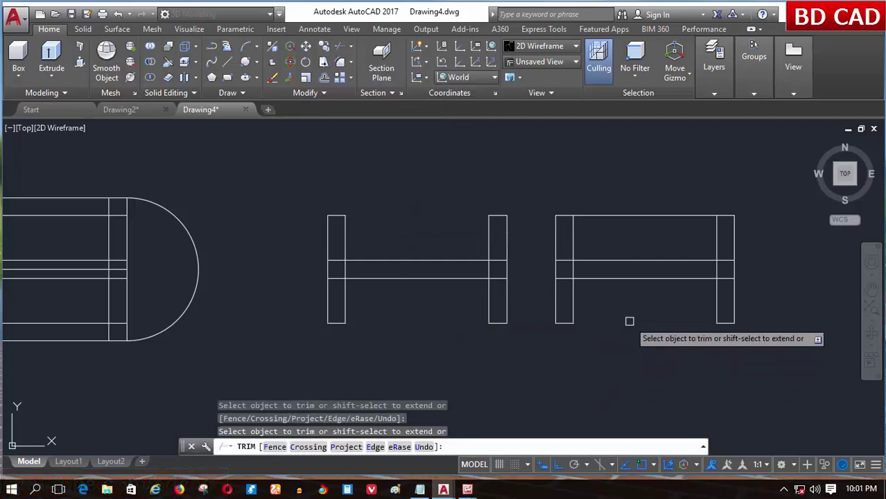
{"action": "scroll", "coordinate": [544, 249], "scroll_direction": "up", "scroll_amount": 4}
Trim the overlapping line pieces inside the right-hand rectangle.
{"action": "left_click", "coordinate": [539, 232]}
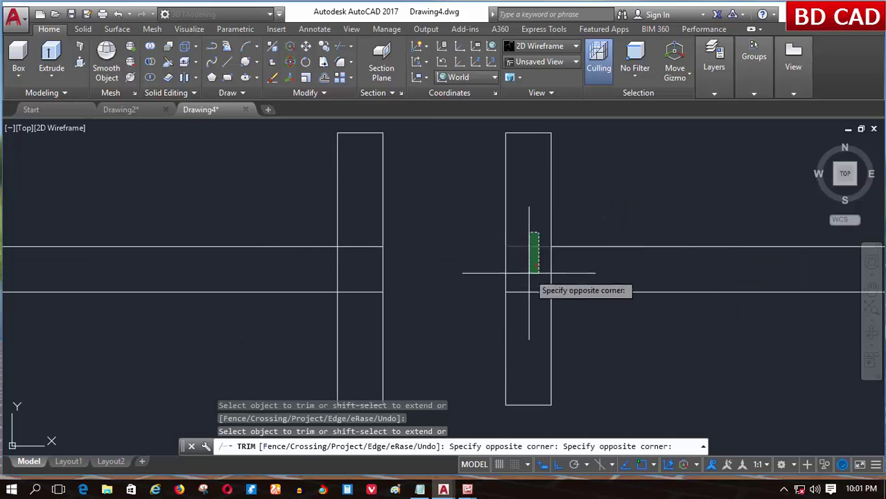
{"action": "left_click", "coordinate": [530, 274]}
{"action": "left_click", "coordinate": [570, 261]}
{"action": "left_click", "coordinate": [535, 274]}
{"action": "scroll", "coordinate": [267, 325], "scroll_direction": "down", "scroll_amount": 2}
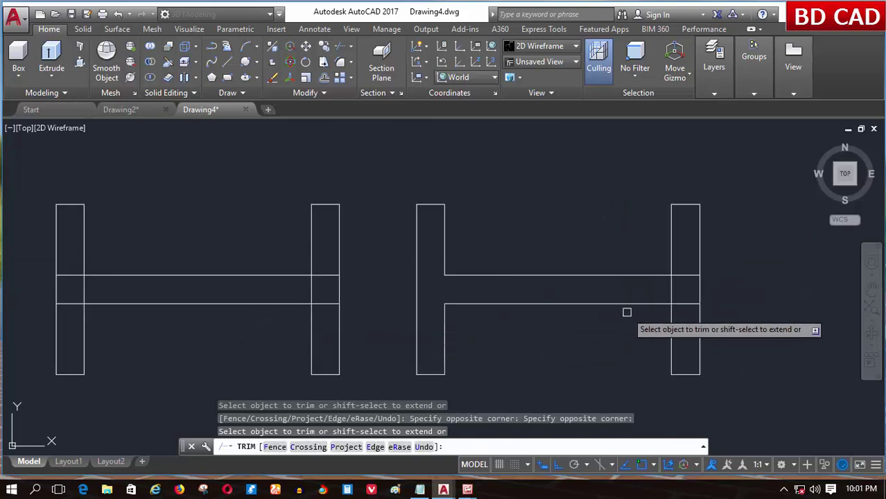
{"action": "scroll", "coordinate": [691, 294], "scroll_direction": "up", "scroll_amount": 2}
{"action": "left_click", "coordinate": [693, 251]}
{"action": "left_click", "coordinate": [672, 329]}
{"action": "left_click", "coordinate": [678, 279]}
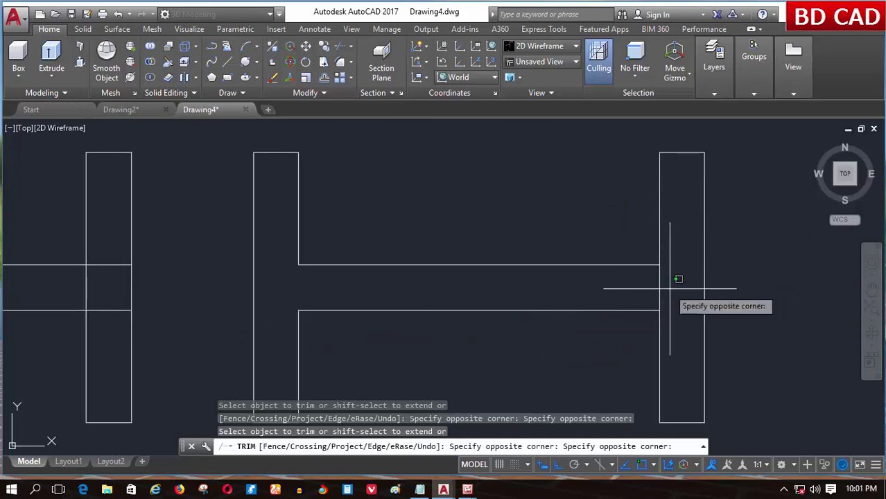
{"action": "left_click", "coordinate": [635, 297]}
{"action": "scroll", "coordinate": [455, 314], "scroll_direction": "down", "scroll_amount": 2}
{"action": "scroll", "coordinate": [447, 303], "scroll_direction": "up", "scroll_amount": 3}
Trim the remaining leftover vertical and edge segments to finish both outlines.
{"action": "left_click", "coordinate": [467, 227]}
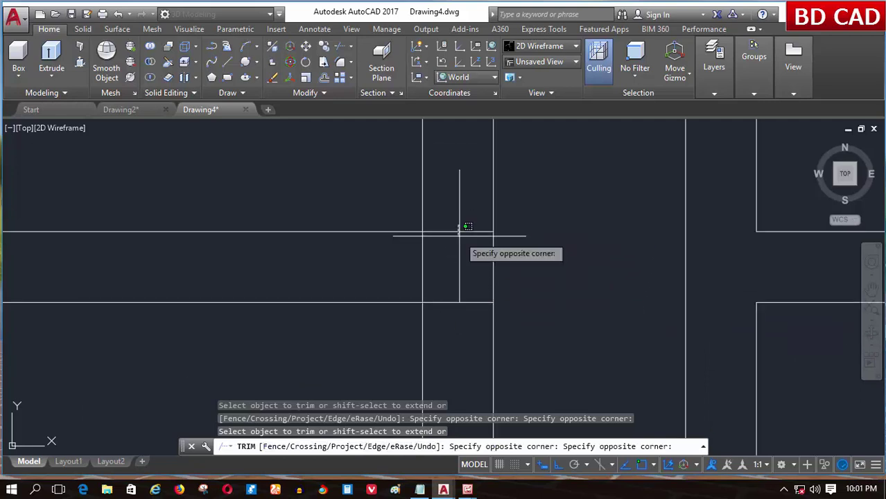
{"action": "left_click", "coordinate": [450, 322]}
{"action": "scroll", "coordinate": [589, 322], "scroll_direction": "down", "scroll_amount": 2}
{"action": "scroll", "coordinate": [345, 300], "scroll_direction": "up", "scroll_amount": 2}
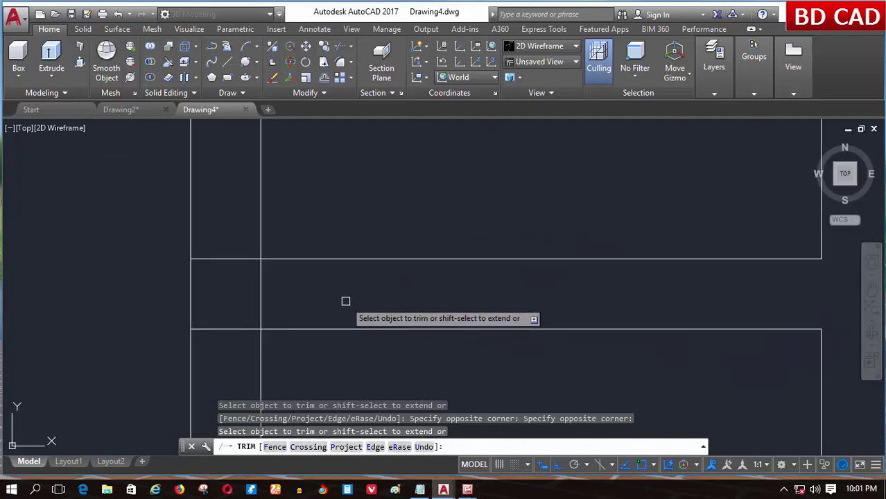
{"action": "left_click", "coordinate": [313, 284]}
{"action": "left_click", "coordinate": [232, 300]}
{"action": "left_click", "coordinate": [234, 247]}
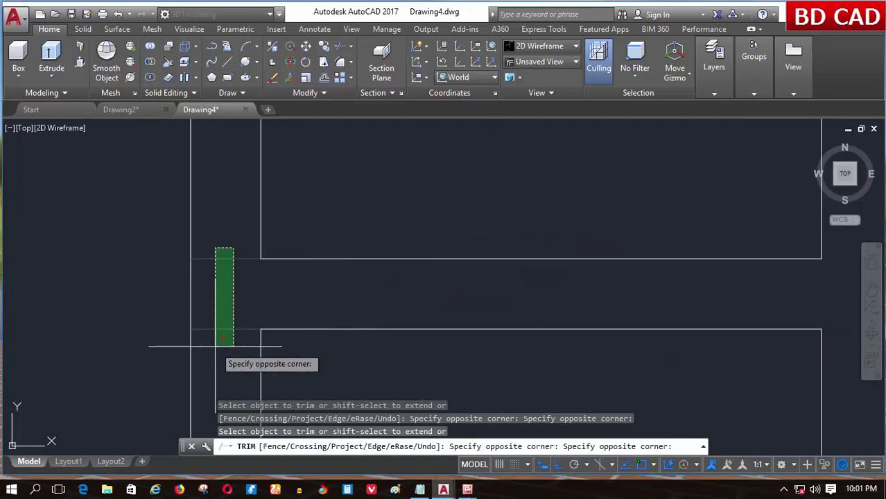
{"action": "left_click", "coordinate": [214, 345]}
{"action": "scroll", "coordinate": [316, 326], "scroll_direction": "down", "scroll_amount": 2}
{"action": "scroll", "coordinate": [348, 361], "scroll_direction": "up", "scroll_amount": 2}
{"action": "scroll", "coordinate": [457, 329], "scroll_direction": "up", "scroll_amount": 1}
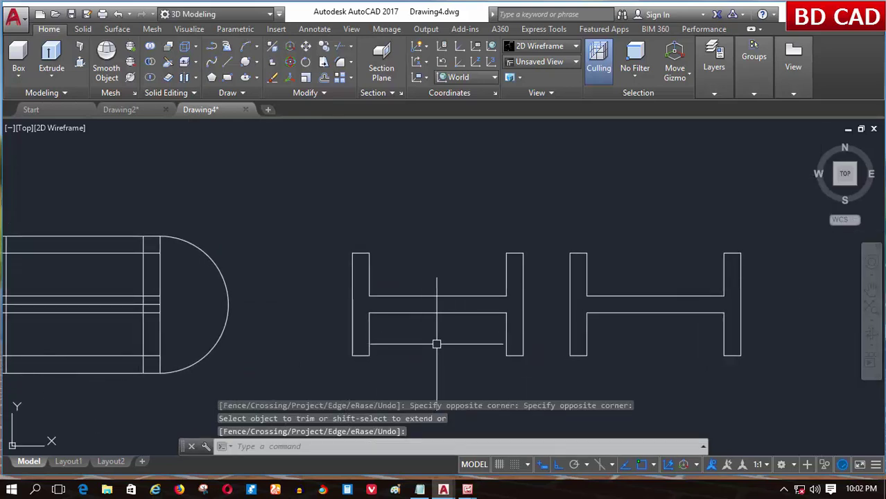
Join the first H shape's 12 lines into one polyline with J.
{"action": "middle_click_drag", "start_coordinate": [468, 336], "coordinate": [512, 325]}
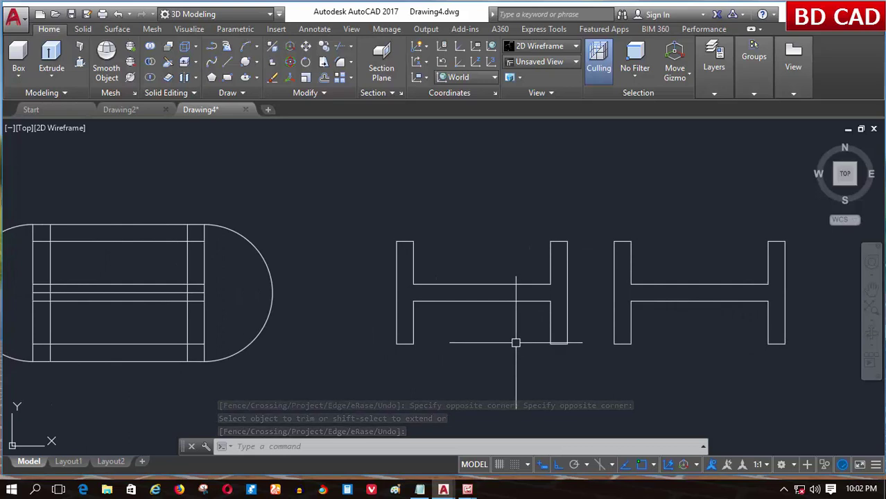
{"action": "scroll", "coordinate": [279, 311], "scroll_direction": "down", "scroll_amount": 2}
{"action": "scroll", "coordinate": [173, 304], "scroll_direction": "up", "scroll_amount": 2}
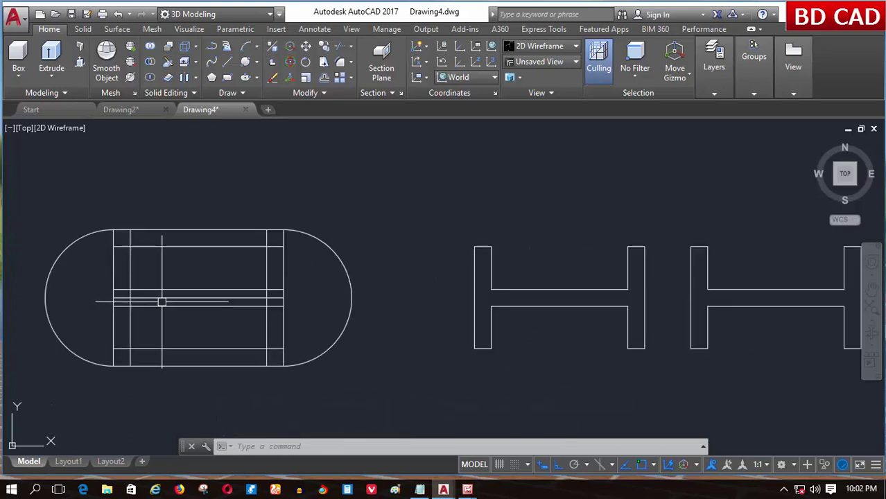
{"action": "left_click", "coordinate": [289, 248]}
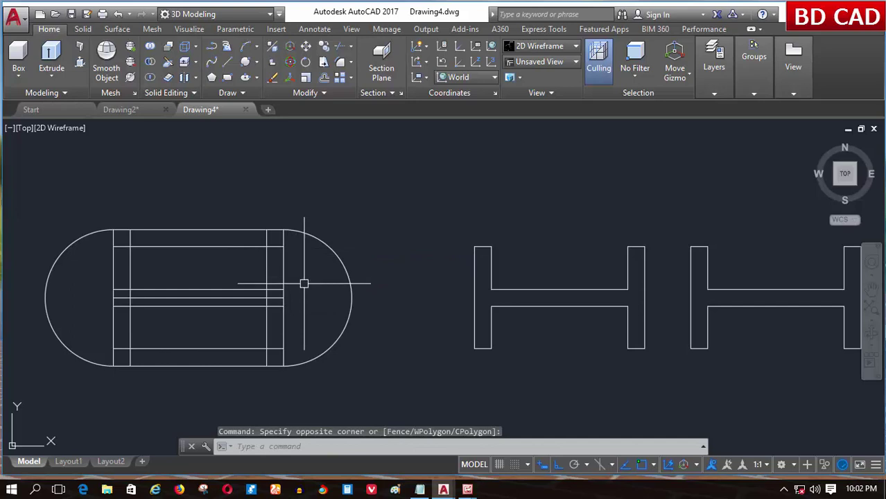
{"action": "scroll", "coordinate": [269, 304], "scroll_direction": "down", "scroll_amount": 2}
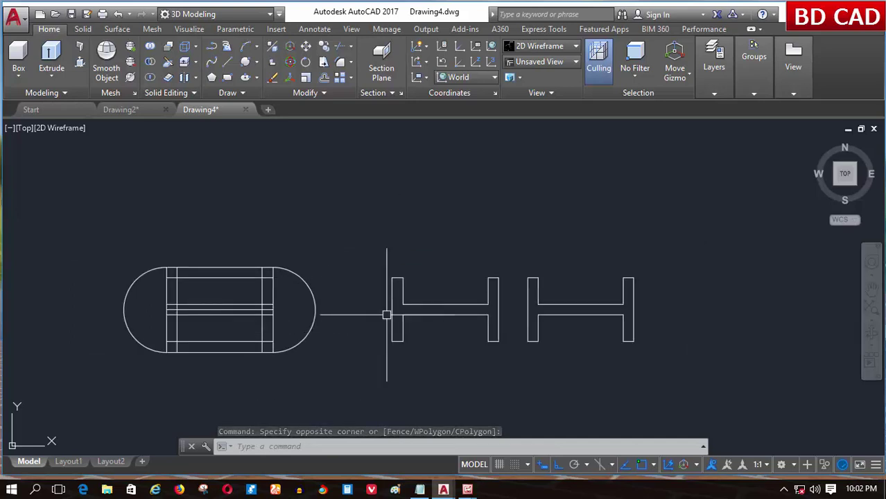
{"action": "left_click", "coordinate": [493, 323]}
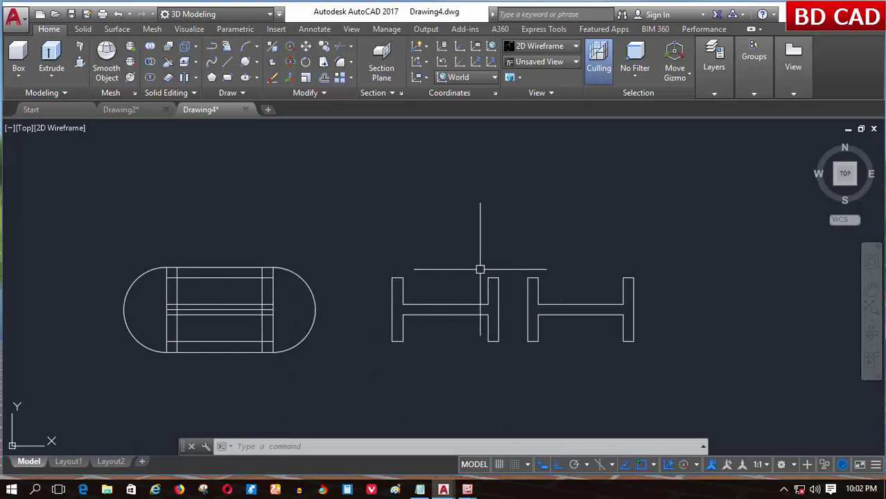
{"action": "type", "text": "J"}
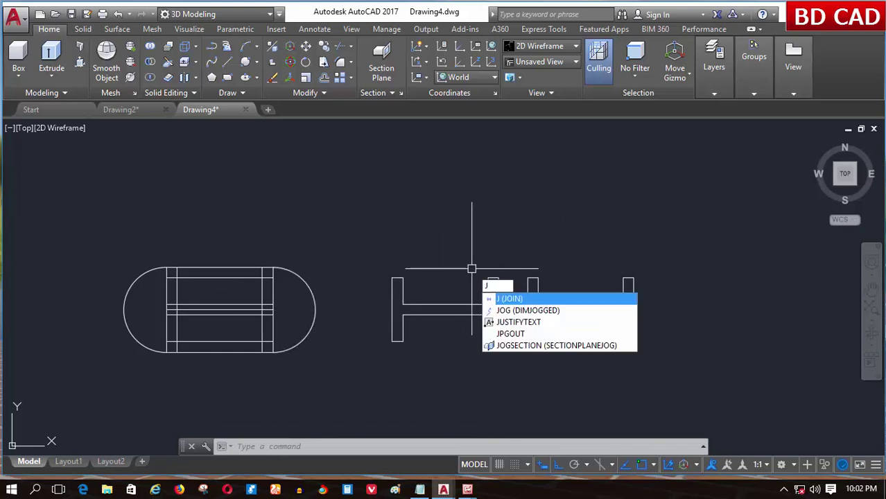
{"action": "key", "text": "Return"}
{"action": "left_click", "coordinate": [512, 264]}
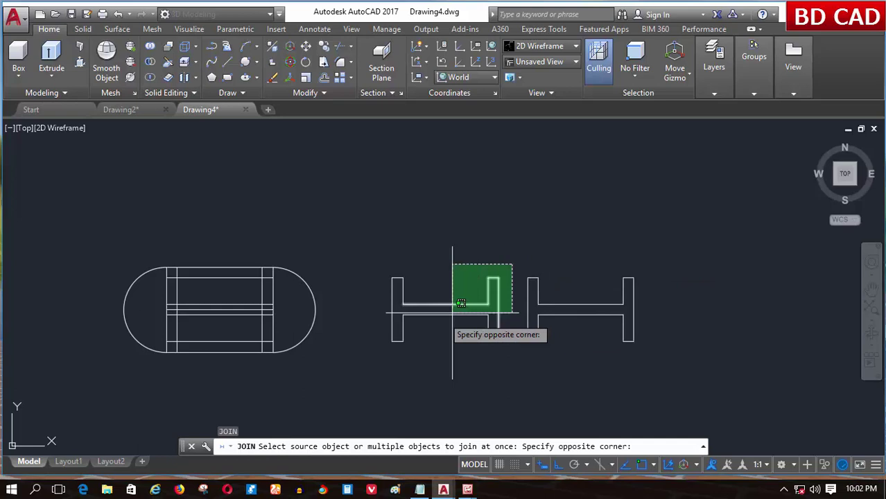
{"action": "left_click", "coordinate": [362, 358]}
{"action": "key", "text": "Return"}
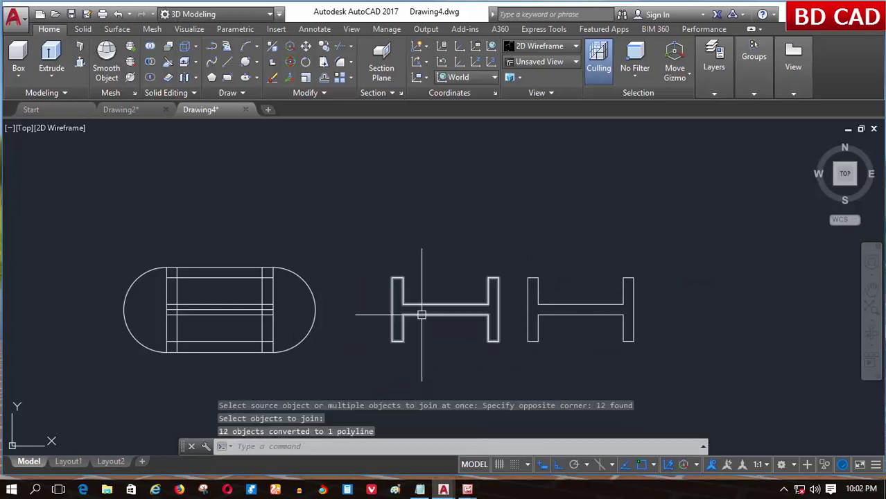
{"action": "left_click", "coordinate": [397, 340]}
{"action": "key", "text": "Escape"}
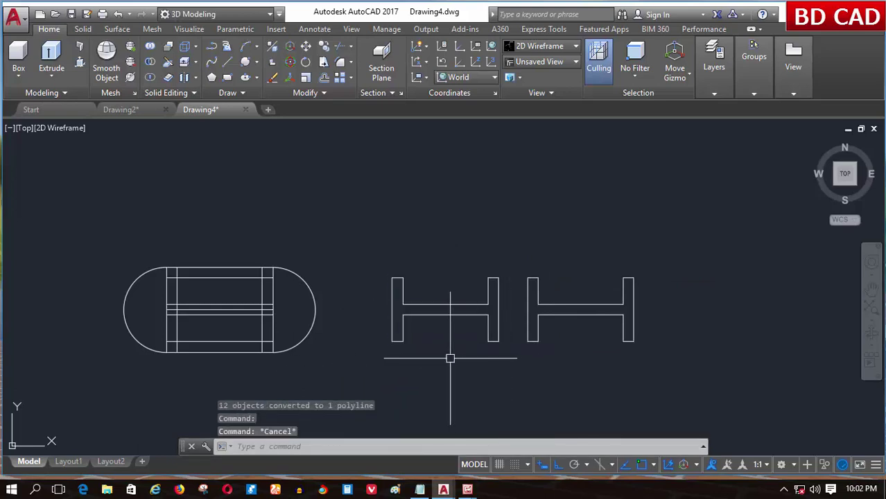
Join the second H shape's lines into one polyline the same way.
{"action": "type", "text": "J"}
{"action": "key", "text": "Return"}
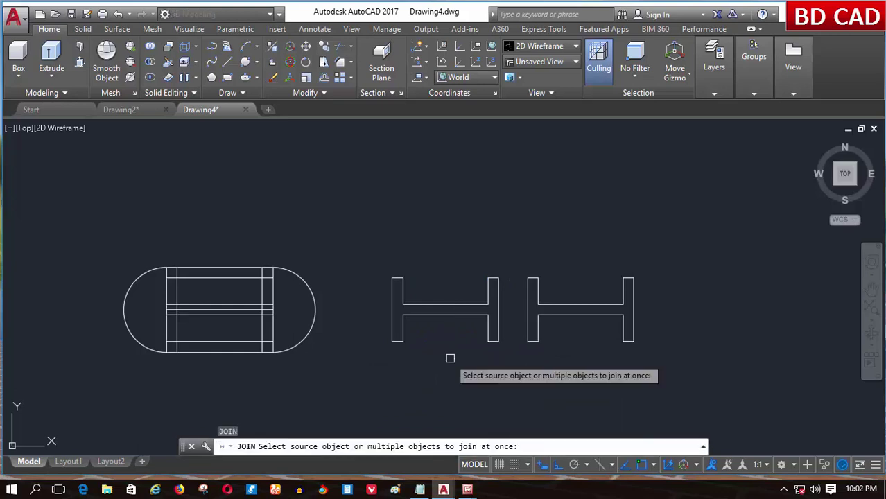
{"action": "left_click", "coordinate": [532, 328]}
{"action": "left_click", "coordinate": [533, 328]}
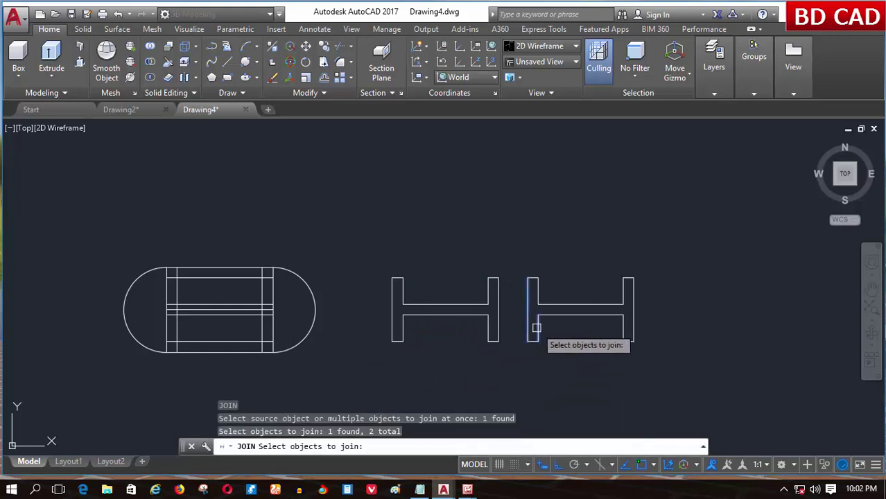
{"action": "left_click", "coordinate": [532, 340]}
{"action": "left_click", "coordinate": [662, 247]}
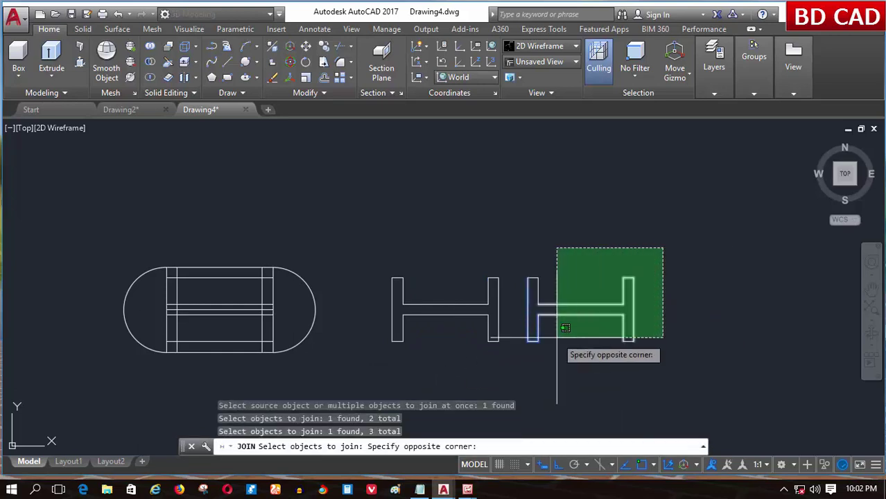
{"action": "left_click", "coordinate": [519, 363]}
{"action": "key", "text": "Return"}
{"action": "left_click", "coordinate": [538, 324]}
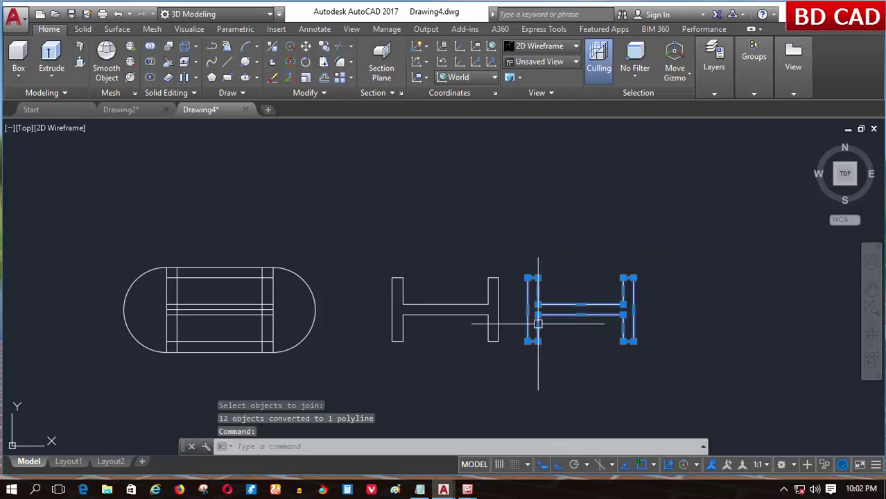
{"action": "key", "text": "Escape"}
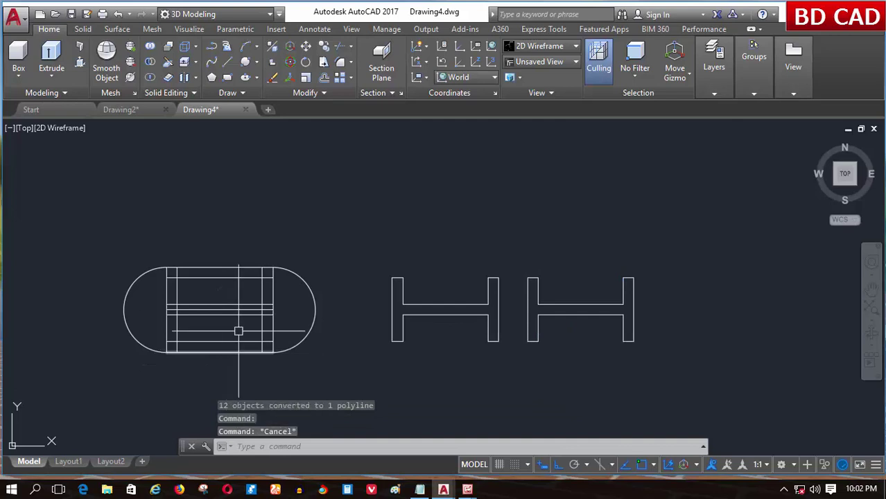
Draw a rectangle from above-left to below-right enclosing the capsule and both H shapes.
{"action": "scroll", "coordinate": [390, 326], "scroll_direction": "down", "scroll_amount": 2}
{"action": "middle_click_drag", "start_coordinate": [333, 300], "coordinate": [450, 252]}
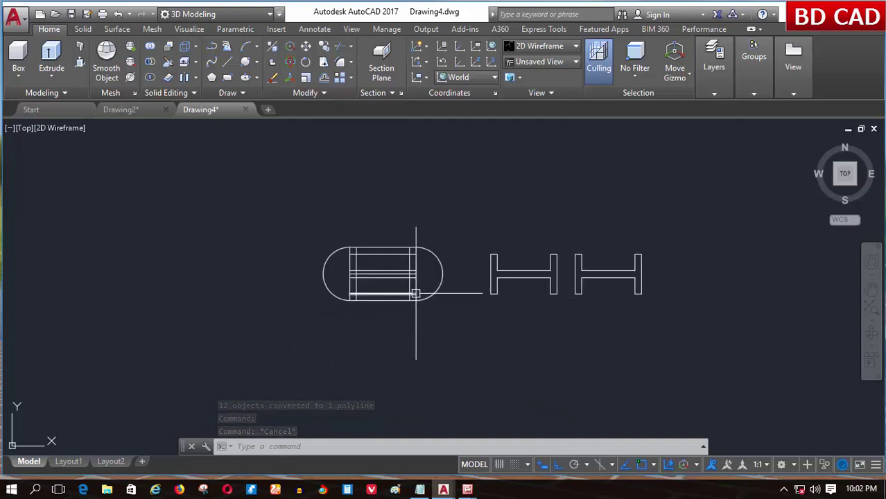
{"action": "scroll", "coordinate": [416, 294], "scroll_direction": "down", "scroll_amount": 2}
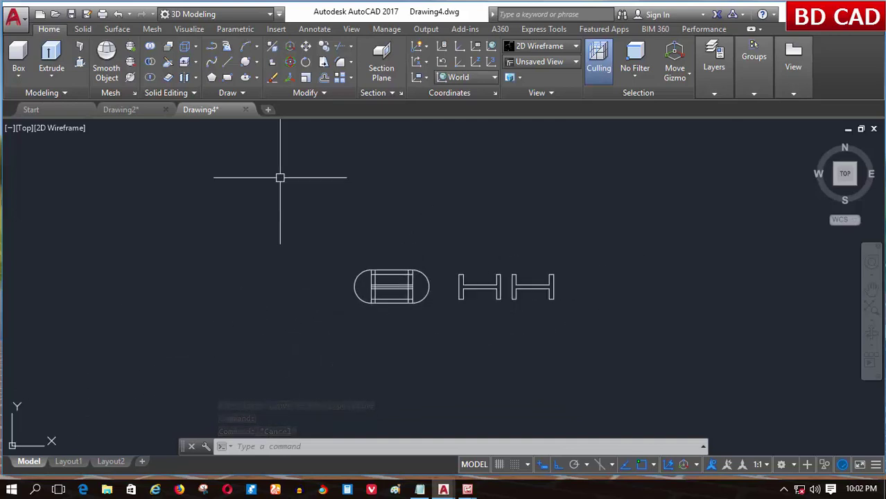
{"action": "left_click", "coordinate": [228, 76]}
{"action": "left_click", "coordinate": [257, 139]}
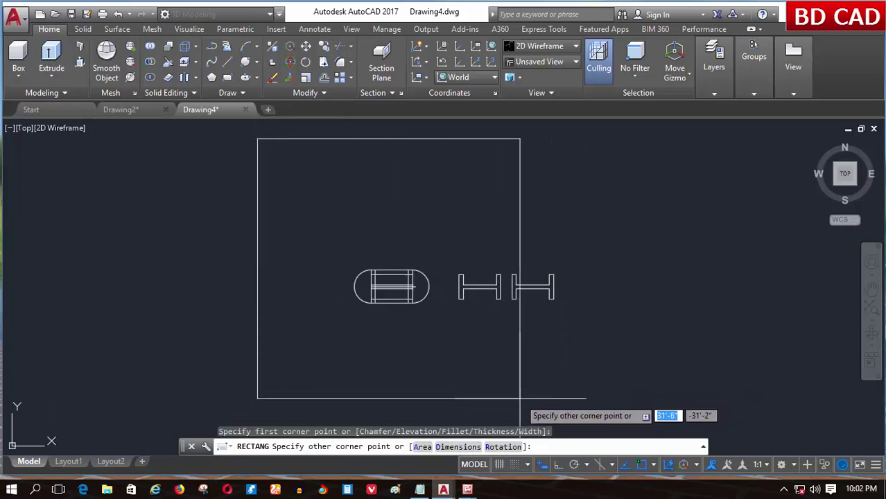
{"action": "left_click", "coordinate": [587, 390]}
{"action": "scroll", "coordinate": [455, 253], "scroll_direction": "up", "scroll_amount": 2}
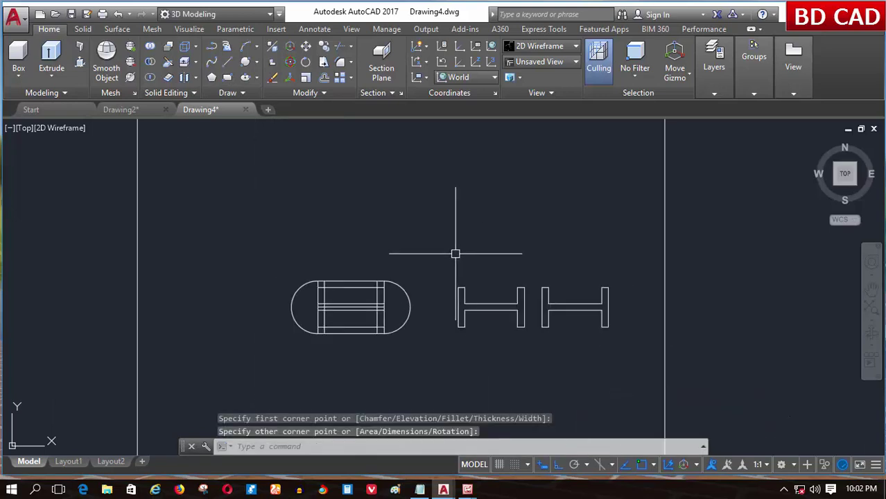
{"action": "scroll", "coordinate": [456, 309], "scroll_direction": "up", "scroll_amount": 2}
{"action": "scroll", "coordinate": [424, 280], "scroll_direction": "up", "scroll_amount": 2}
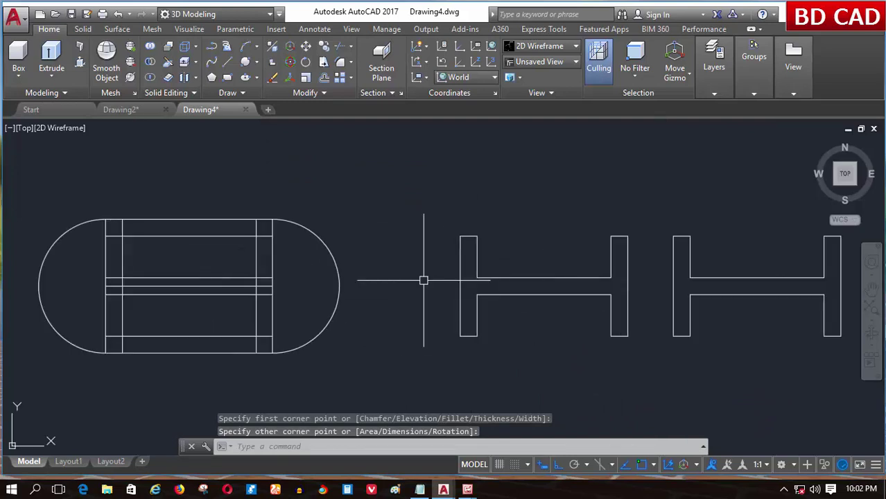
{"action": "scroll", "coordinate": [486, 291], "scroll_direction": "down", "scroll_amount": 2}
{"action": "scroll", "coordinate": [395, 277], "scroll_direction": "up", "scroll_amount": 2}
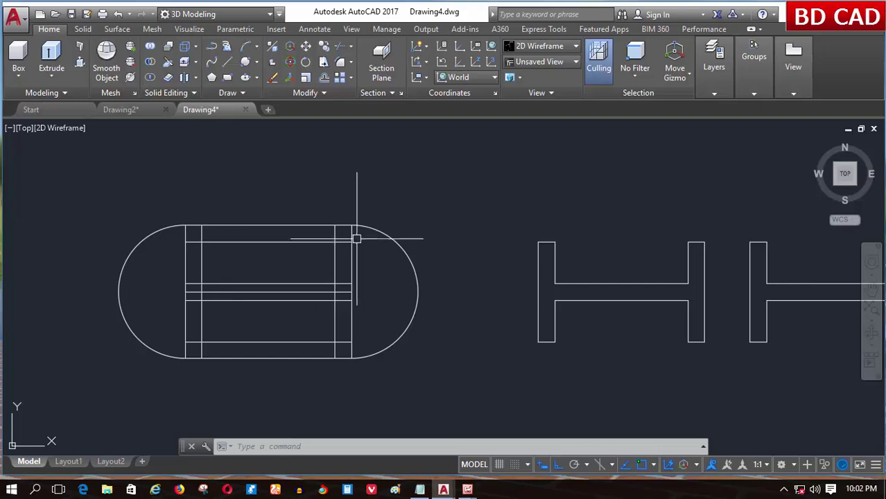
Move the nine inner grid lines out of the slot to its left.
{"action": "left_click", "coordinate": [305, 46]}
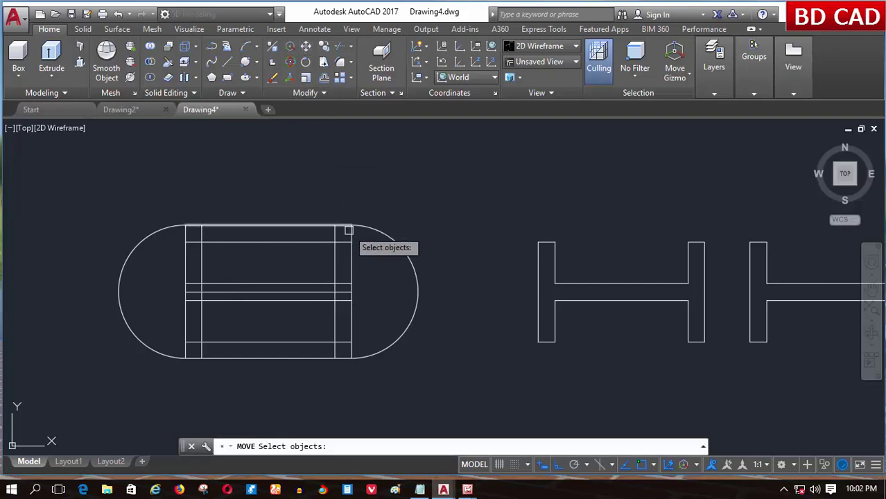
{"action": "left_click", "coordinate": [360, 235]}
{"action": "left_click", "coordinate": [183, 336]}
{"action": "key", "text": "Return"}
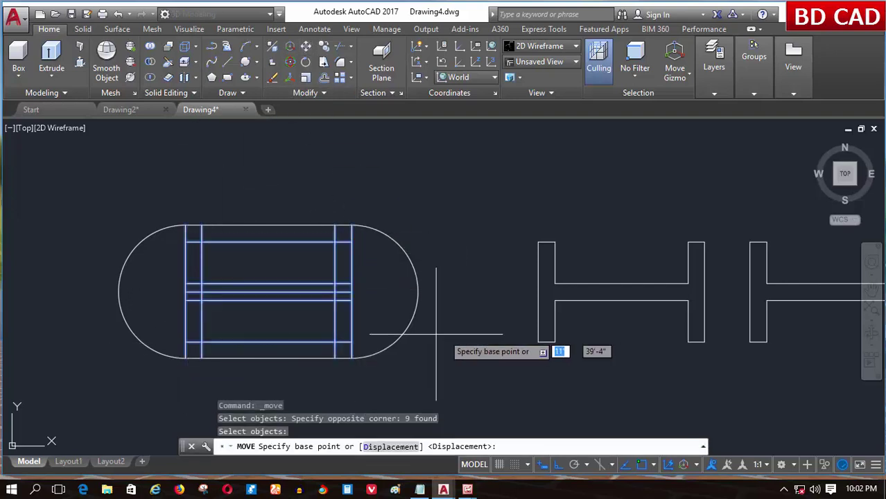
{"action": "left_click", "coordinate": [450, 337]}
{"action": "scroll", "coordinate": [182, 325], "scroll_direction": "down", "scroll_amount": 3}
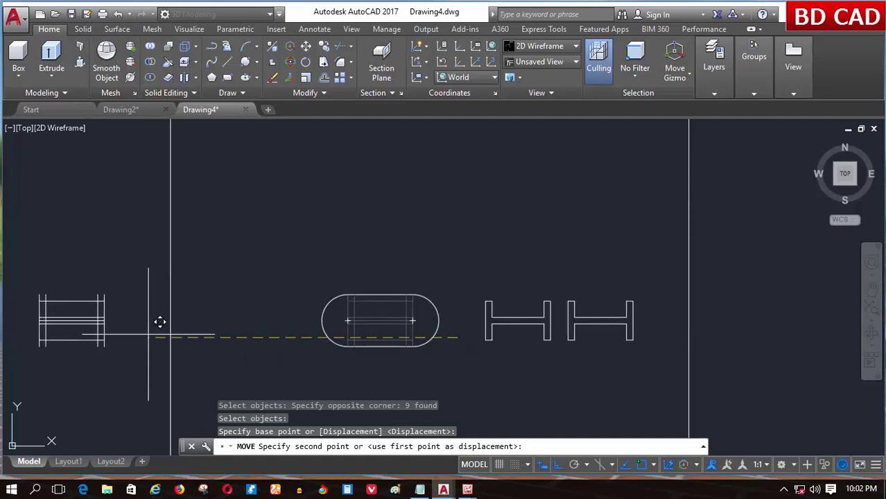
{"action": "left_click", "coordinate": [148, 332]}
{"action": "key", "text": "Return"}
{"action": "scroll", "coordinate": [320, 334], "scroll_direction": "up", "scroll_amount": 3}
{"action": "scroll", "coordinate": [297, 289], "scroll_direction": "up", "scroll_amount": 2}
{"action": "scroll", "coordinate": [297, 289], "scroll_direction": "down", "scroll_amount": 2}
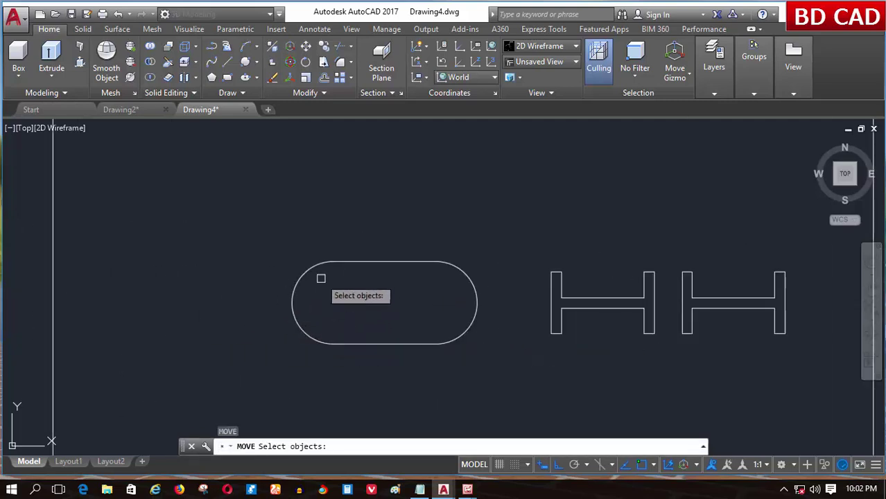
{"action": "key", "text": "Escape"}
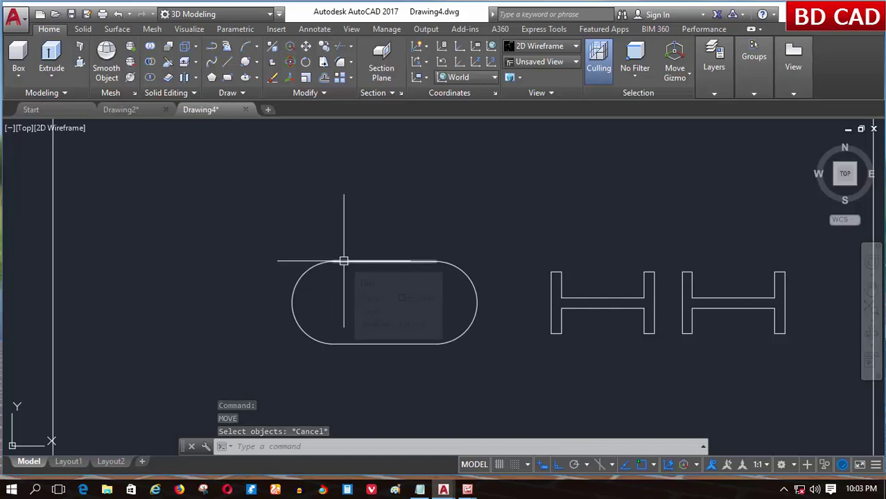
Join the slot's top line, right arc, bottom line and left arc into one polyline.
{"action": "type", "text": "j"}
{"action": "key", "text": "Return"}
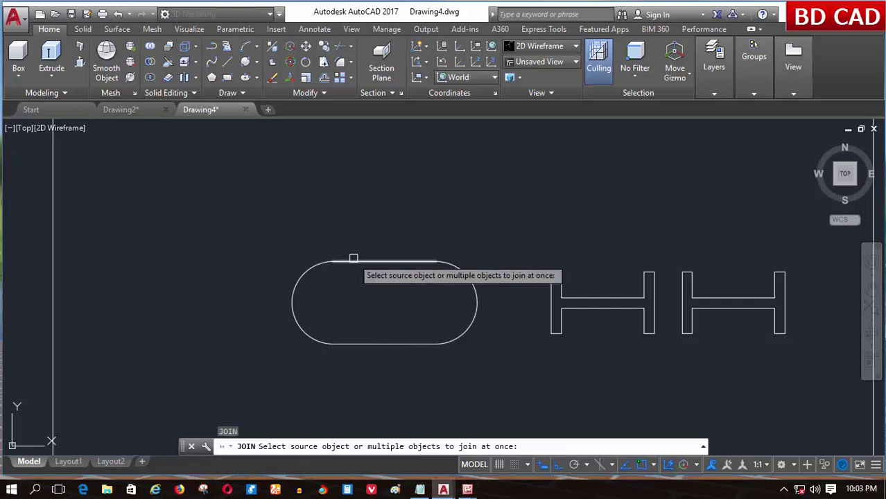
{"action": "left_click", "coordinate": [402, 262]}
{"action": "left_click", "coordinate": [452, 264]}
{"action": "left_click", "coordinate": [384, 345]}
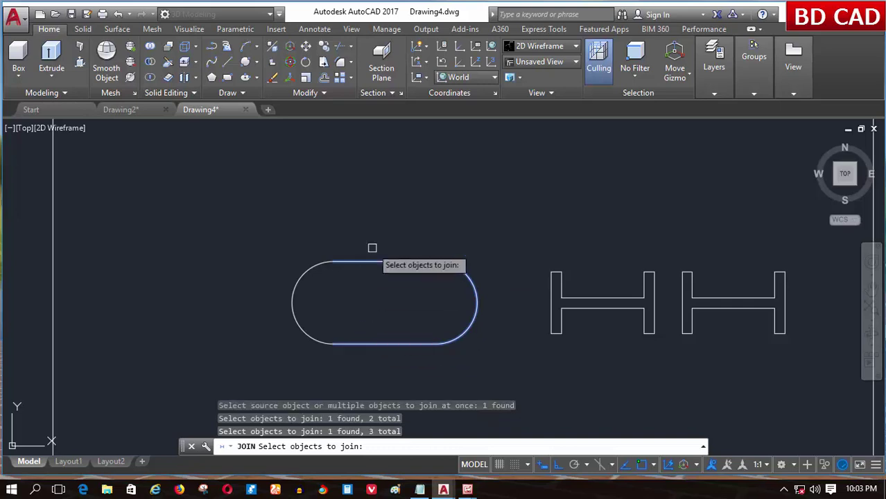
{"action": "left_click", "coordinate": [380, 241]}
{"action": "left_click", "coordinate": [267, 370]}
{"action": "key", "text": "Return"}
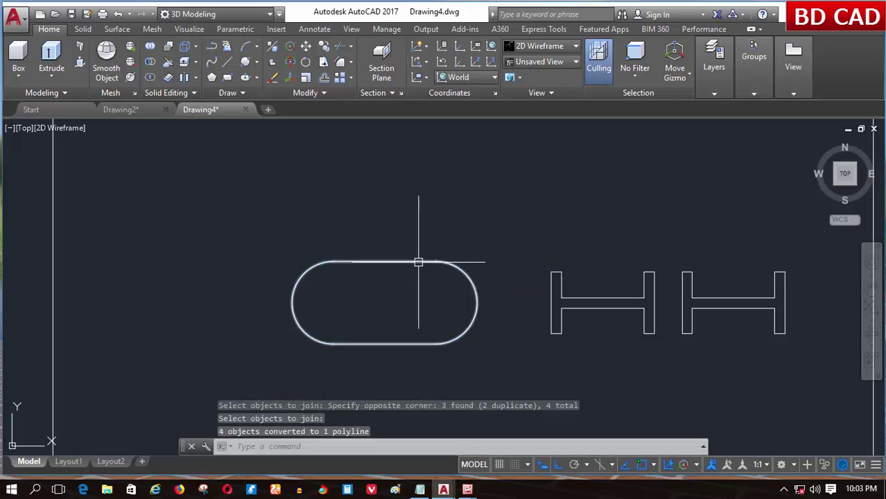
{"action": "left_click", "coordinate": [416, 262]}
{"action": "key", "text": "Escape"}
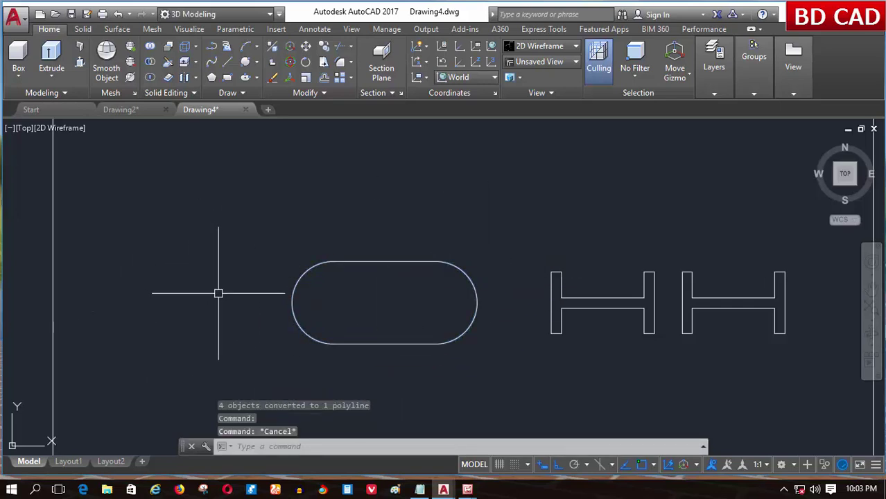
{"action": "key", "text": "Escape"}
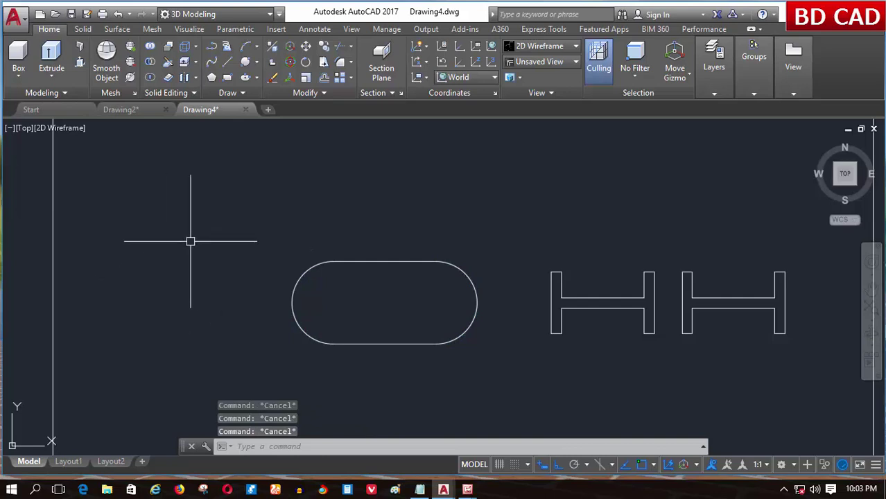
Switch to the SW Isometric view and zoom to frame the shapes.
{"action": "left_click", "coordinate": [528, 65]}
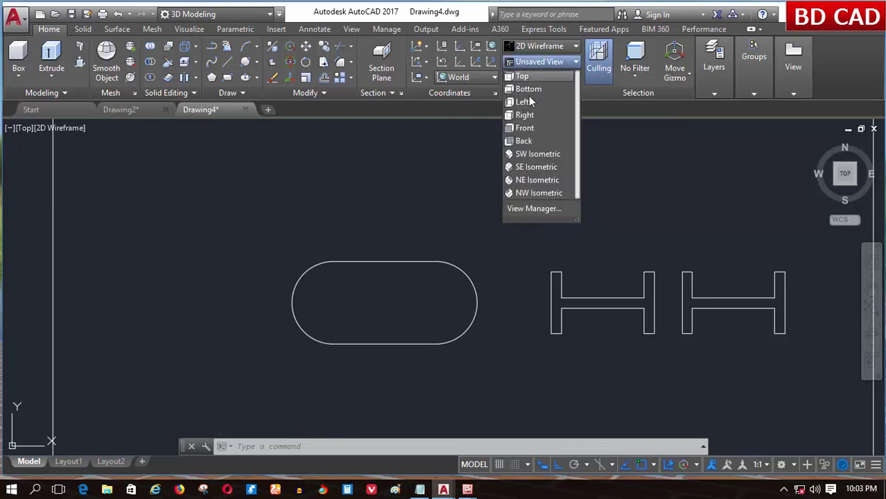
{"action": "left_click", "coordinate": [535, 154]}
{"action": "scroll", "coordinate": [486, 281], "scroll_direction": "up", "scroll_amount": 2}
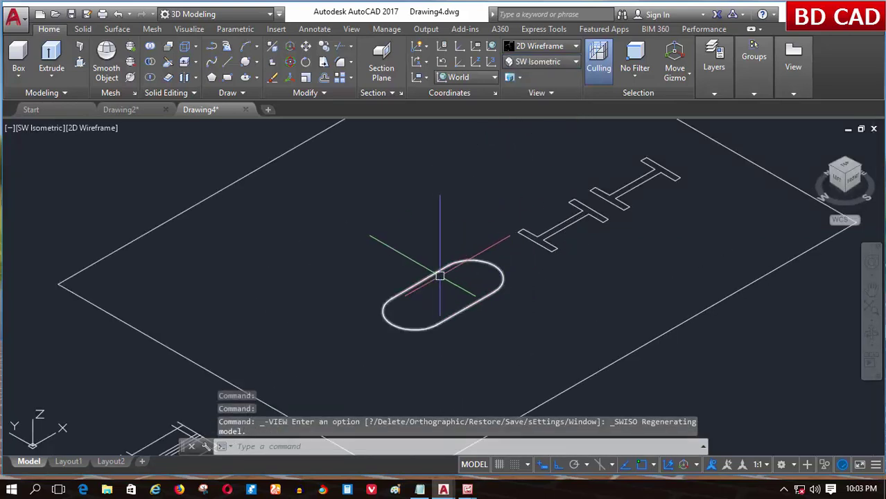
{"action": "scroll", "coordinate": [426, 291], "scroll_direction": "down", "scroll_amount": 1}
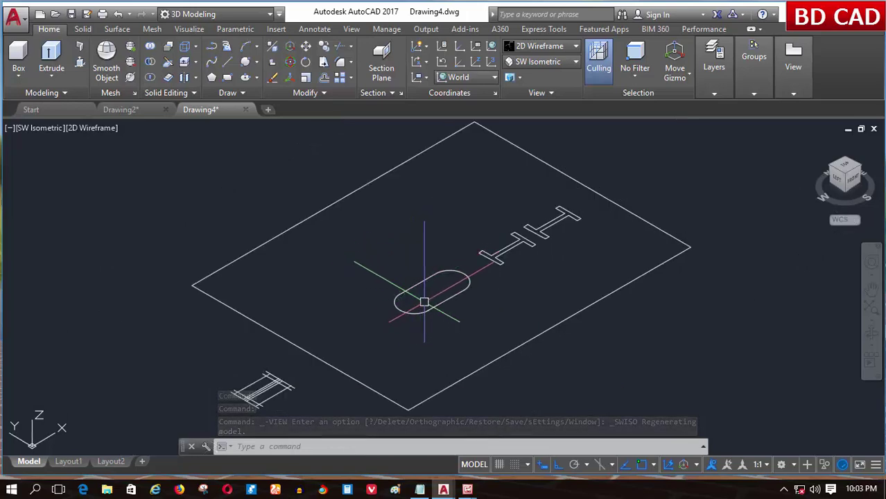
{"action": "scroll", "coordinate": [419, 300], "scroll_direction": "up", "scroll_amount": 1}
{"action": "scroll", "coordinate": [384, 282], "scroll_direction": "down", "scroll_amount": 1}
{"action": "scroll", "coordinate": [411, 275], "scroll_direction": "up", "scroll_amount": 1}
{"action": "scroll", "coordinate": [422, 270], "scroll_direction": "up", "scroll_amount": 1}
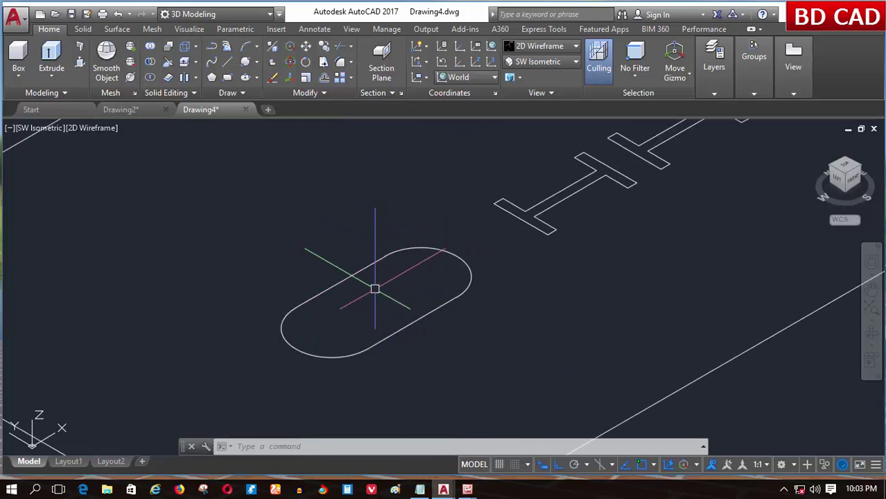
{"action": "scroll", "coordinate": [352, 313], "scroll_direction": "down", "scroll_amount": 1}
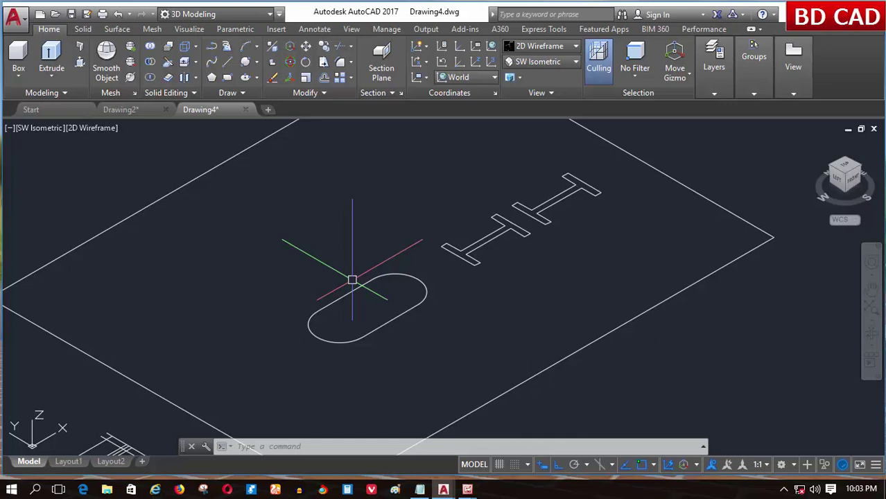
{"action": "scroll", "coordinate": [352, 280], "scroll_direction": "down", "scroll_amount": 2}
{"action": "scroll", "coordinate": [198, 391], "scroll_direction": "up", "scroll_amount": 4}
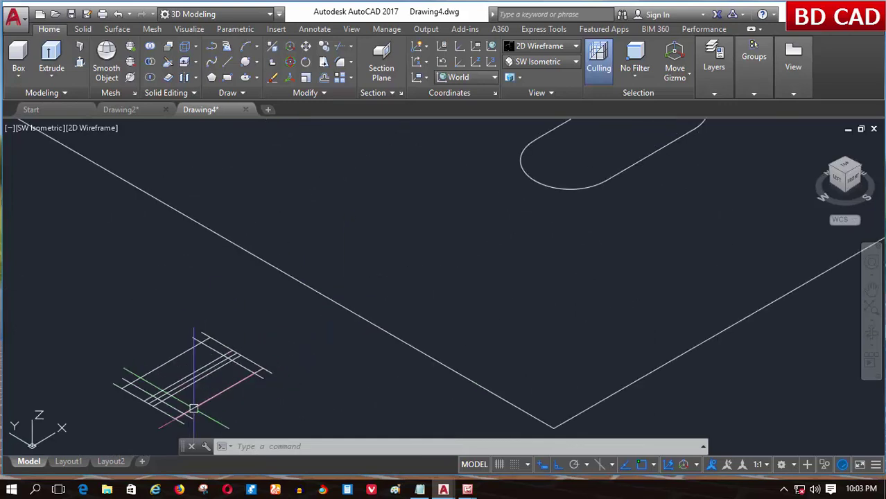
{"action": "scroll", "coordinate": [213, 361], "scroll_direction": "up", "scroll_amount": 1}
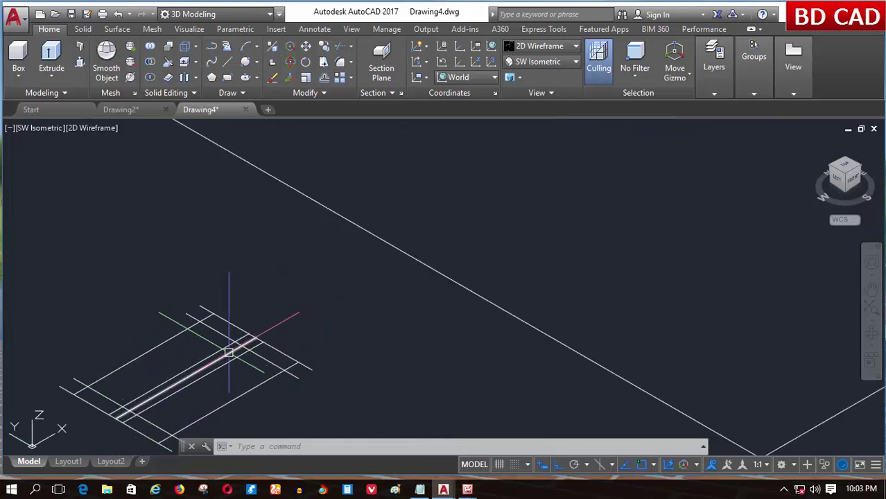
{"action": "scroll", "coordinate": [231, 357], "scroll_direction": "down", "scroll_amount": 1}
{"action": "scroll", "coordinate": [233, 368], "scroll_direction": "down", "scroll_amount": 1}
{"action": "scroll", "coordinate": [233, 364], "scroll_direction": "up", "scroll_amount": 1}
{"action": "scroll", "coordinate": [234, 358], "scroll_direction": "up", "scroll_amount": 1}
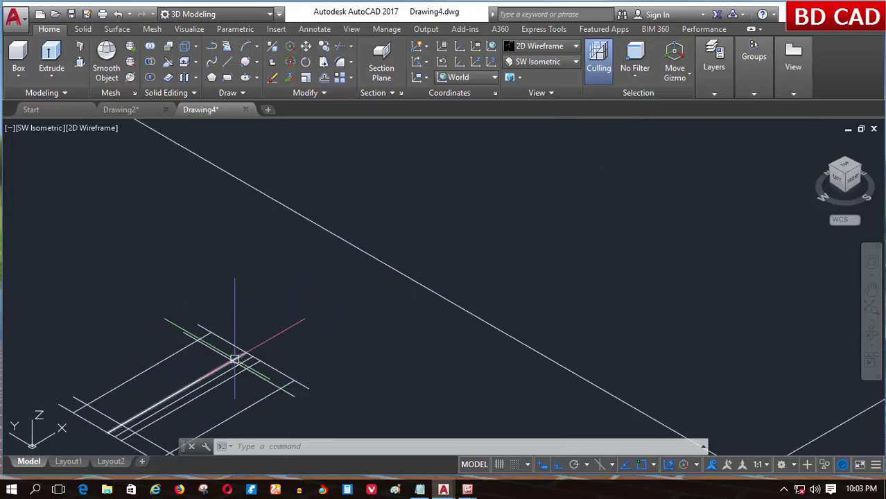
{"action": "scroll", "coordinate": [234, 359], "scroll_direction": "down", "scroll_amount": 1}
{"action": "scroll", "coordinate": [234, 359], "scroll_direction": "up", "scroll_amount": 1}
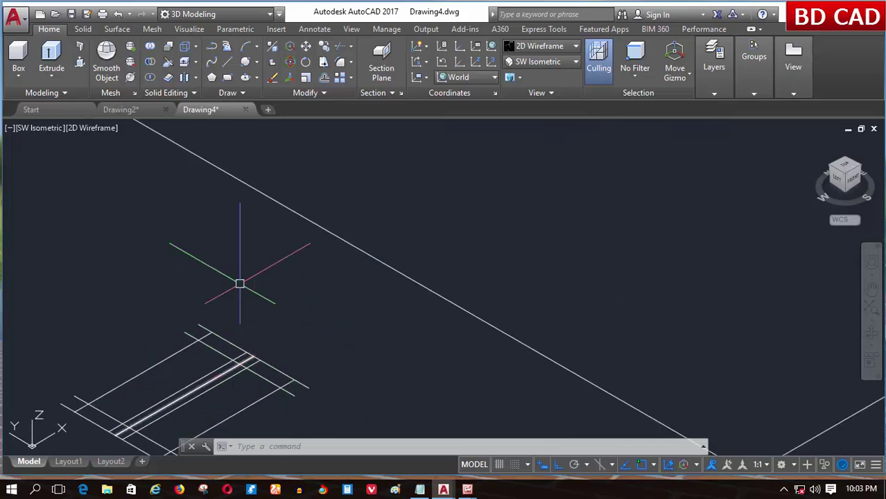
Copy the nine-line frame onto the slot outline.
{"action": "left_click", "coordinate": [324, 46]}
{"action": "scroll", "coordinate": [174, 324], "scroll_direction": "down", "scroll_amount": 2}
{"action": "left_click", "coordinate": [274, 305]}
{"action": "left_click", "coordinate": [127, 399]}
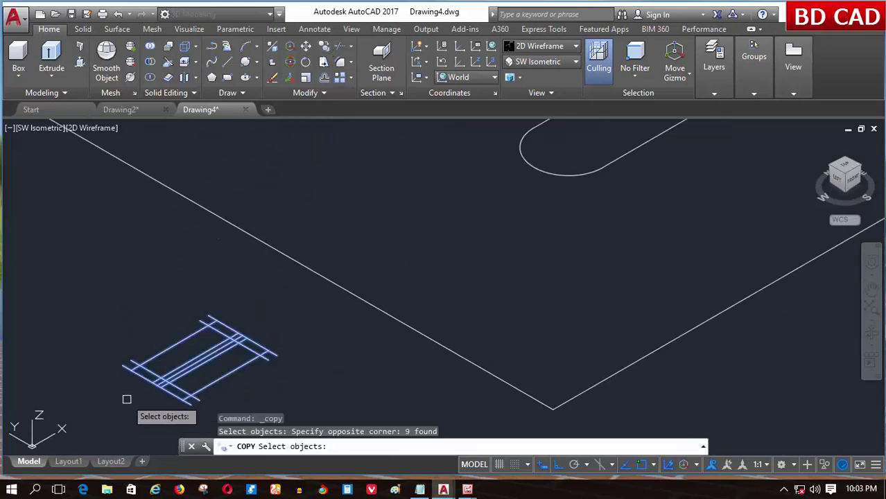
{"action": "key", "text": "Return"}
{"action": "left_click", "coordinate": [123, 366]}
{"action": "scroll", "coordinate": [76, 402], "scroll_direction": "down", "scroll_amount": 2}
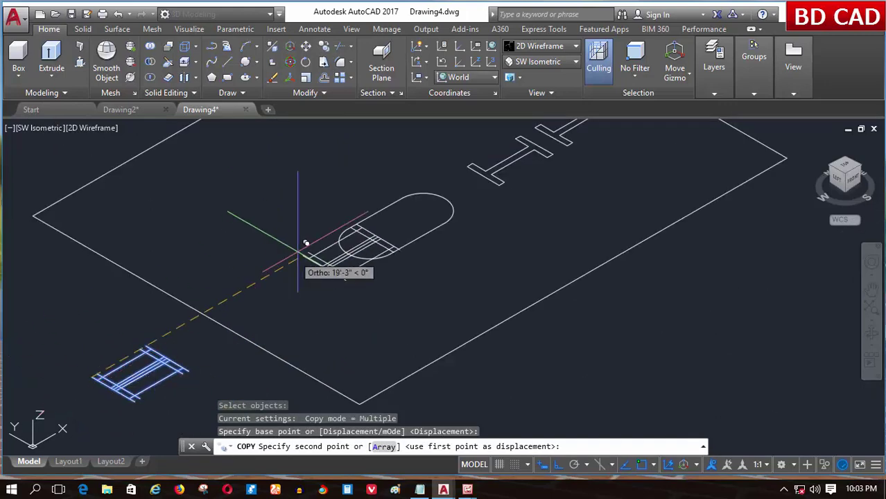
{"action": "scroll", "coordinate": [305, 243], "scroll_direction": "up", "scroll_amount": 3}
{"action": "left_click", "coordinate": [335, 226]}
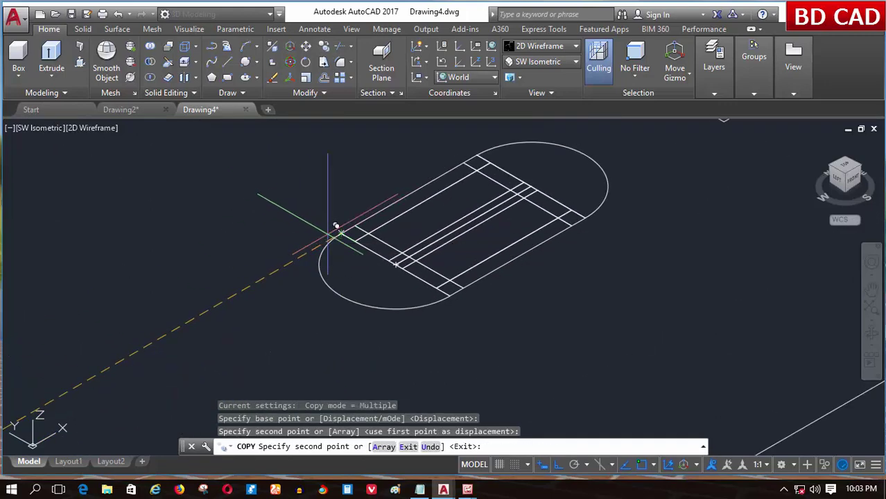
{"action": "key", "text": "Return"}
{"action": "scroll", "coordinate": [395, 254], "scroll_direction": "up", "scroll_amount": 2}
{"action": "scroll", "coordinate": [306, 317], "scroll_direction": "down", "scroll_amount": 2}
{"action": "scroll", "coordinate": [278, 356], "scroll_direction": "down", "scroll_amount": 2}
{"action": "scroll", "coordinate": [311, 335], "scroll_direction": "down", "scroll_amount": 1}
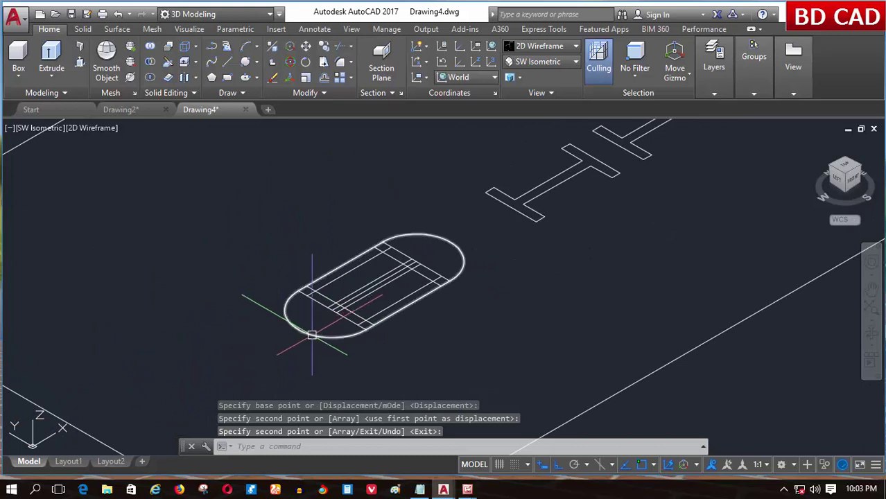
Copy the slot outline 2.5' straight up along +Z.
{"action": "left_click", "coordinate": [326, 48]}
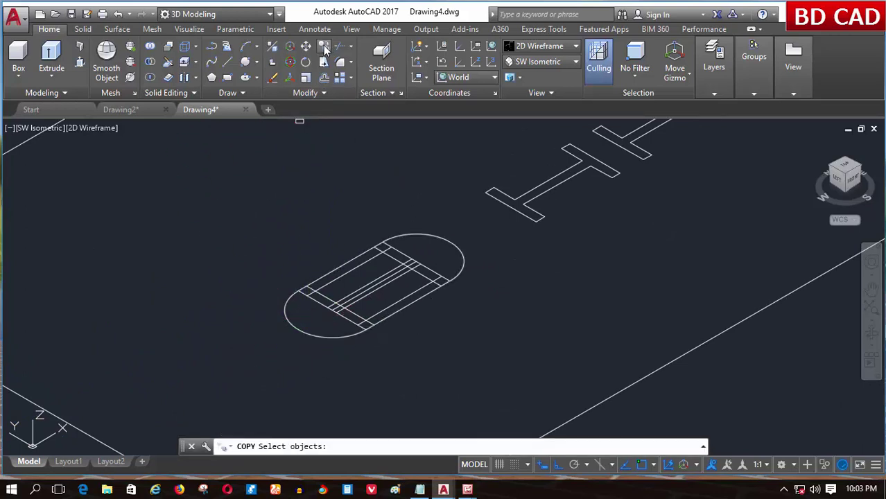
{"action": "left_click", "coordinate": [435, 240]}
{"action": "key", "text": "Return"}
{"action": "left_click", "coordinate": [472, 323]}
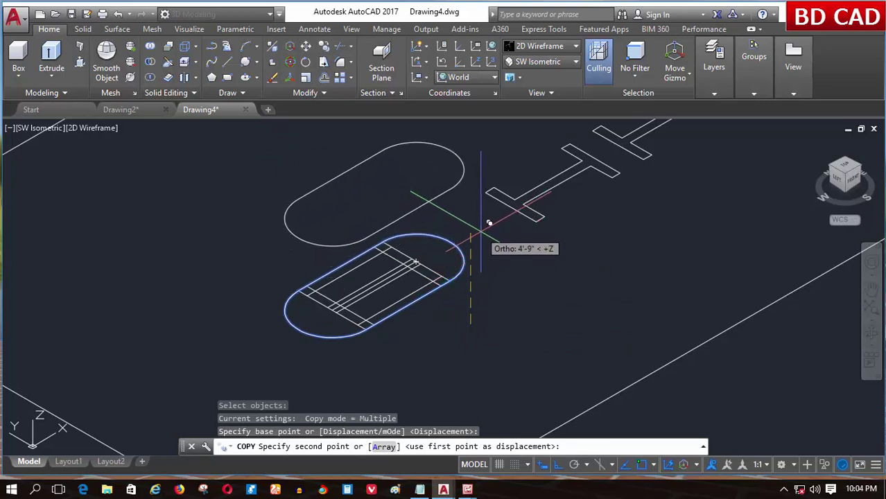
{"action": "type", "text": "2.5'"}
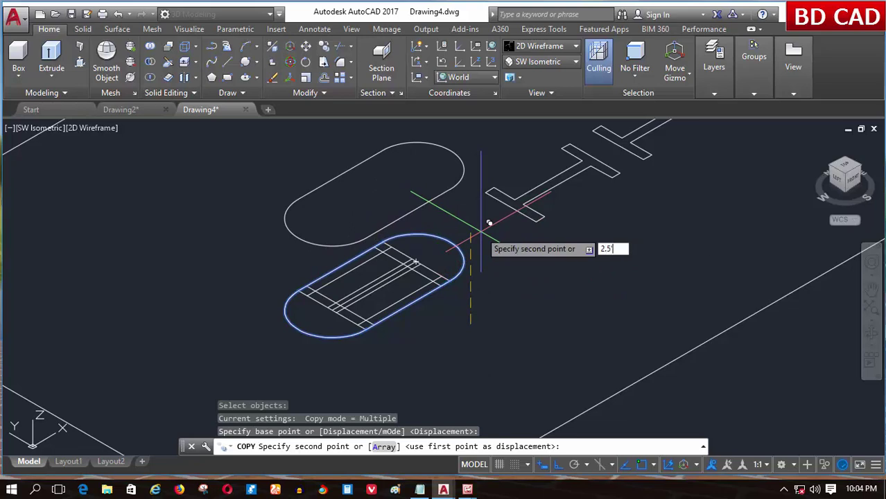
{"action": "key", "text": "Return"}
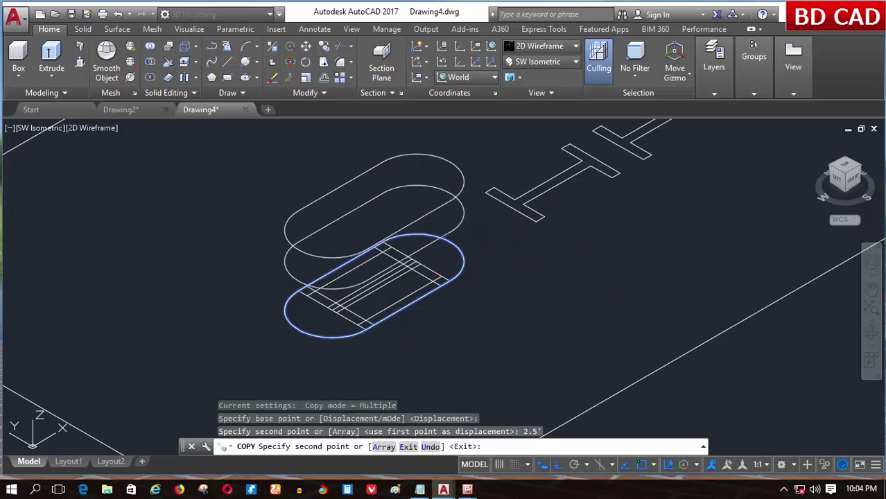
{"action": "key", "text": "Escape"}
{"action": "middle_click_drag", "start_coordinate": [382, 263], "coordinate": [363, 273]}
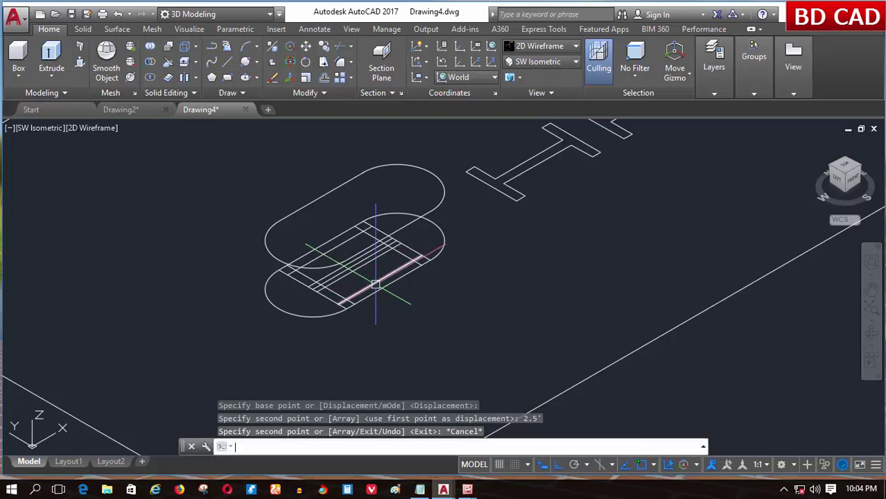
{"action": "mouse_move", "coordinate": [375, 284]}
{"action": "middle_mouse_down", "text": "shift"}
{"action": "mouse_move", "coordinate": [307, 244]}
{"action": "mouse_move", "coordinate": [368, 286]}
{"action": "middle_mouse_up", "text": "shift"}
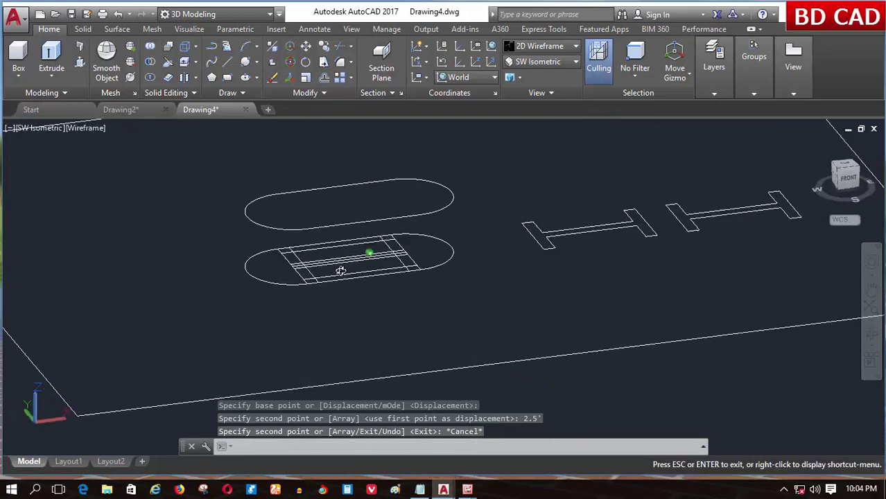
Move the H-shaped polyline into the lower slot outline.
{"action": "scroll", "coordinate": [368, 287], "scroll_direction": "down", "scroll_amount": 3}
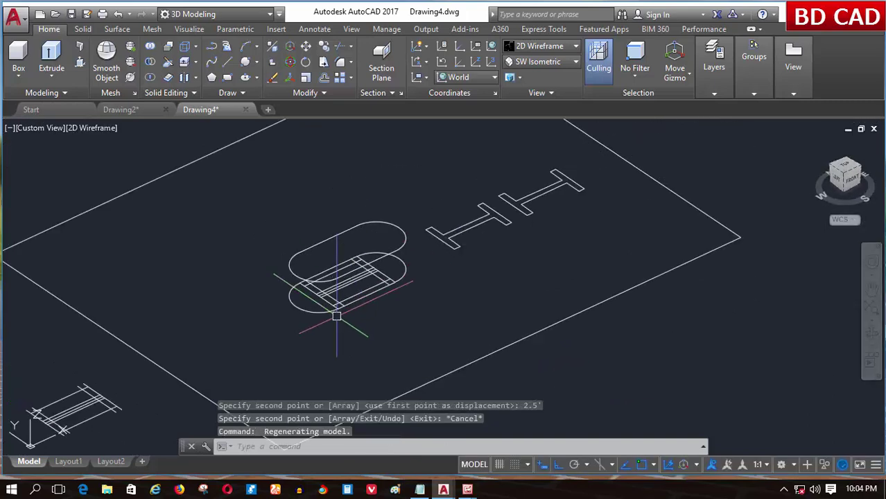
{"action": "scroll", "coordinate": [340, 305], "scroll_direction": "up", "scroll_amount": 3}
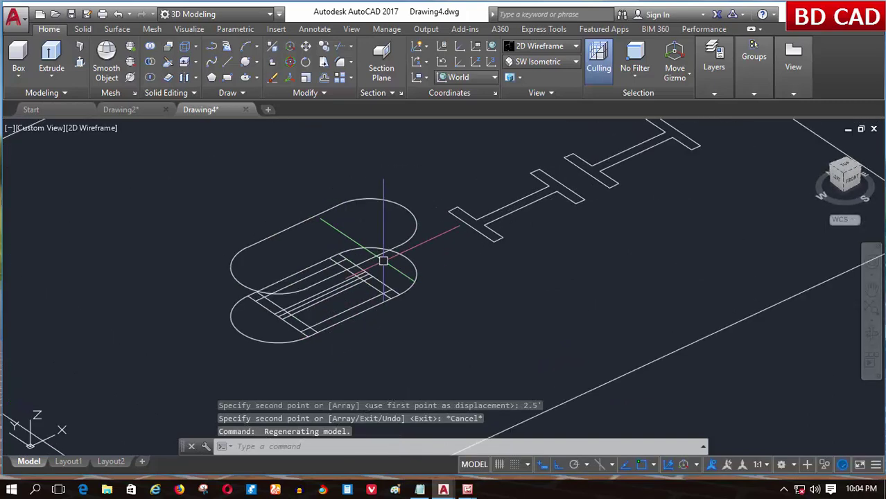
{"action": "left_click", "coordinate": [305, 48]}
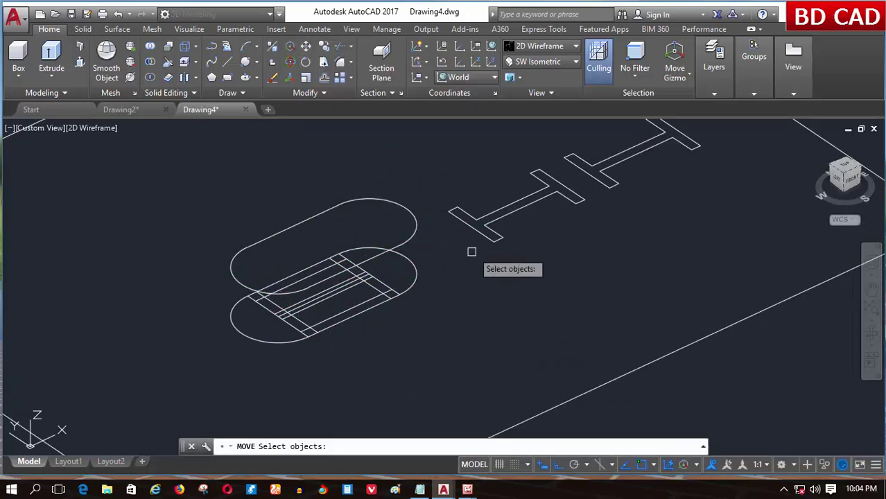
{"action": "left_click", "coordinate": [523, 210]}
{"action": "key", "text": "Return"}
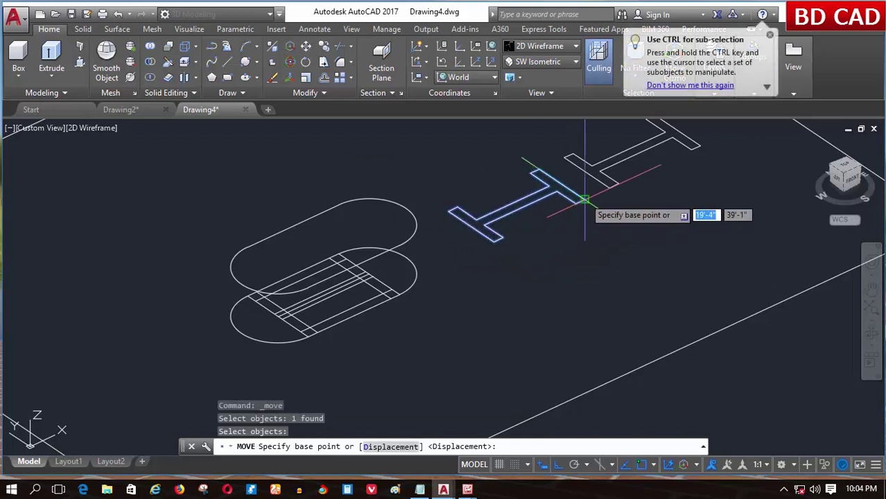
{"action": "scroll", "coordinate": [544, 194], "scroll_direction": "up", "scroll_amount": 3}
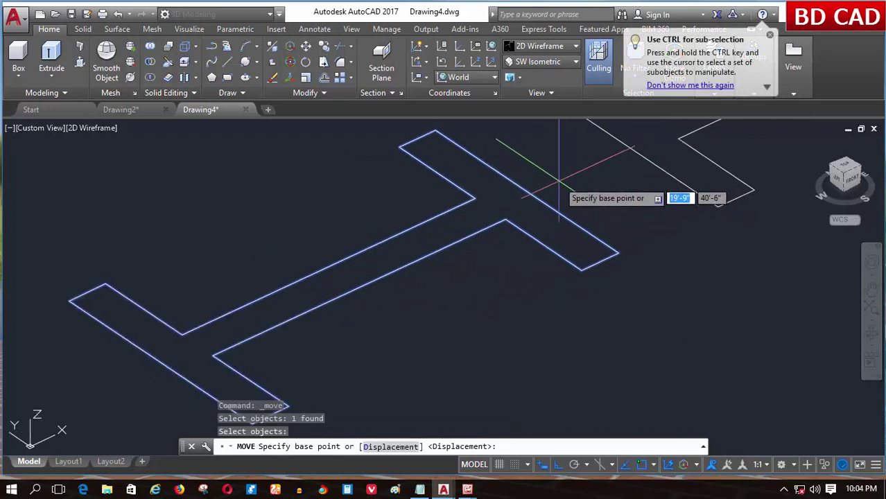
{"action": "left_click", "coordinate": [527, 192]}
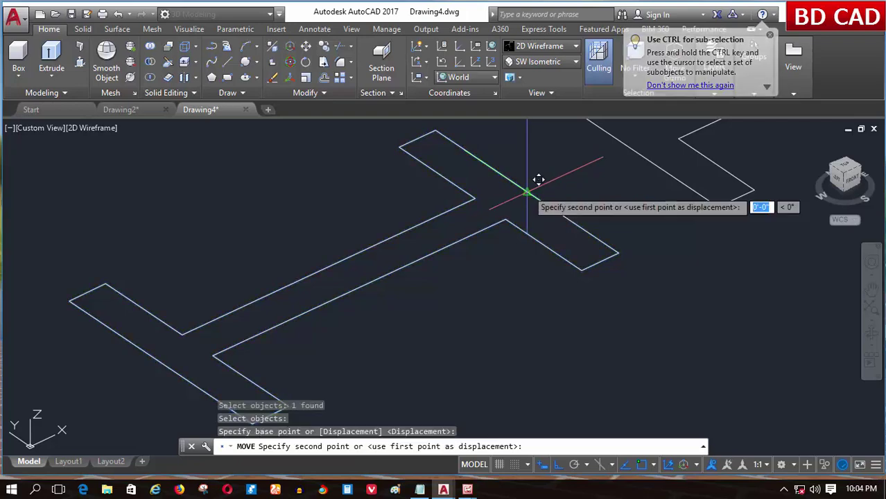
{"action": "scroll", "coordinate": [534, 181], "scroll_direction": "down", "scroll_amount": 5}
{"action": "scroll", "coordinate": [284, 350], "scroll_direction": "up", "scroll_amount": 3}
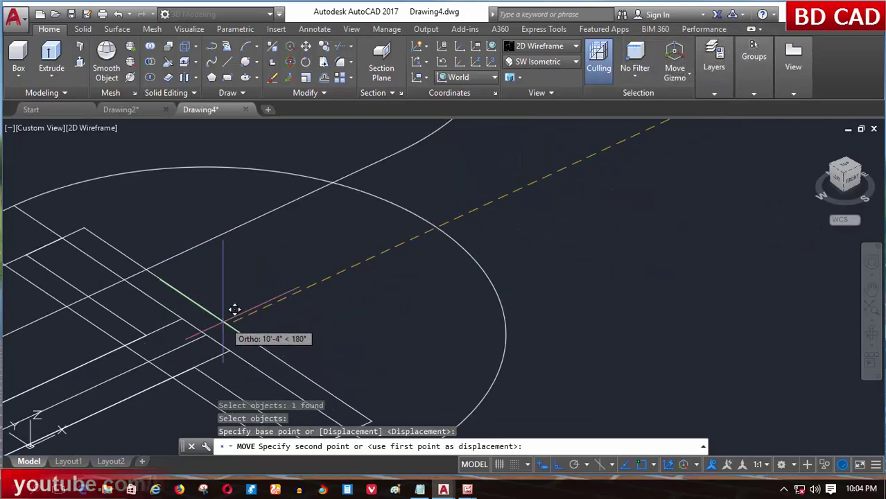
{"action": "left_click", "coordinate": [206, 331]}
{"action": "scroll", "coordinate": [354, 315], "scroll_direction": "down", "scroll_amount": 2}
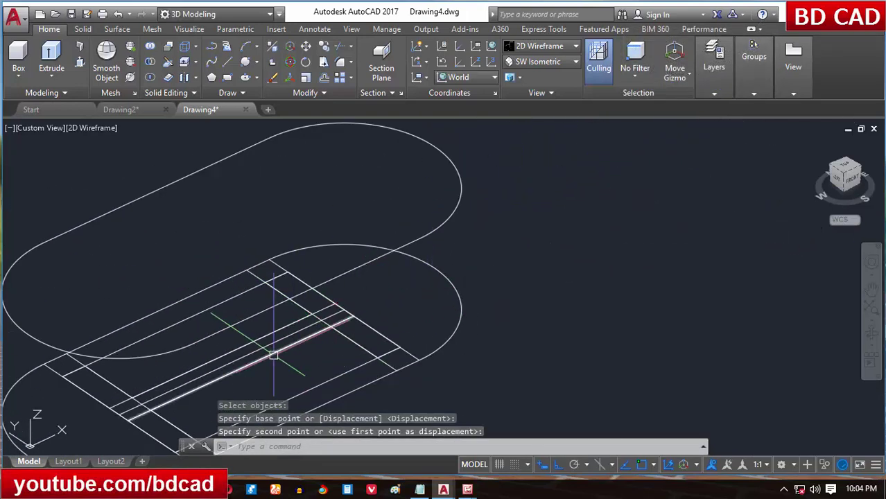
Delete the leftover overlapping line on the base.
{"action": "left_click", "coordinate": [408, 355]}
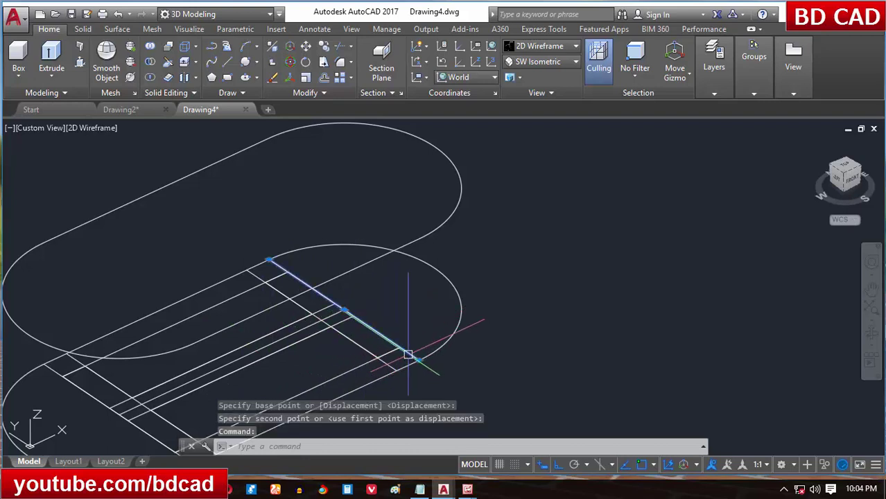
{"action": "key", "text": "Delete"}
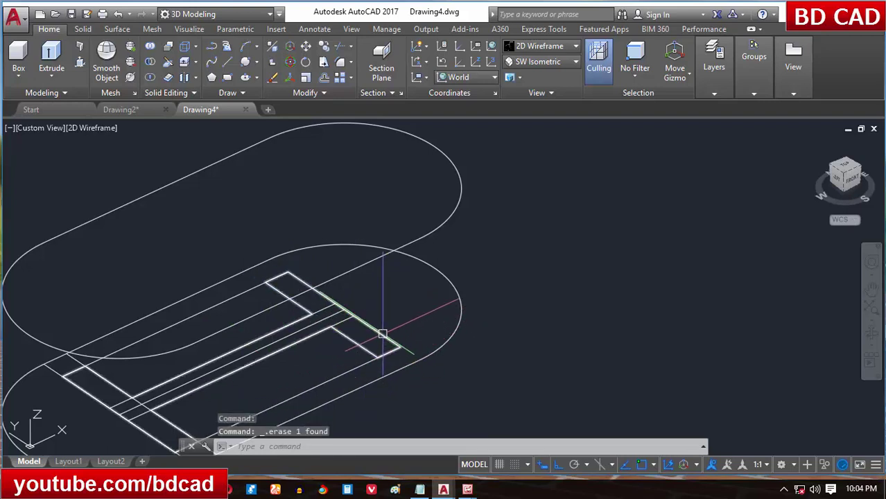
{"action": "left_click", "coordinate": [382, 332]}
{"action": "scroll", "coordinate": [370, 329], "scroll_direction": "down", "scroll_amount": 2}
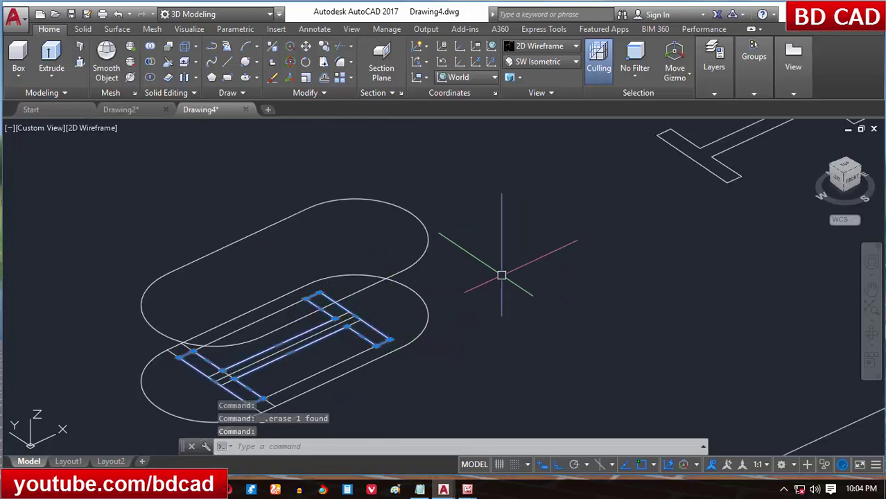
{"action": "scroll", "coordinate": [501, 275], "scroll_direction": "down", "scroll_amount": 2}
{"action": "scroll", "coordinate": [368, 305], "scroll_direction": "up", "scroll_amount": 2}
Start a 3D box on the base, then cancel it unfinished.
{"action": "key", "text": "Escape"}
{"action": "key", "text": "Escape"}
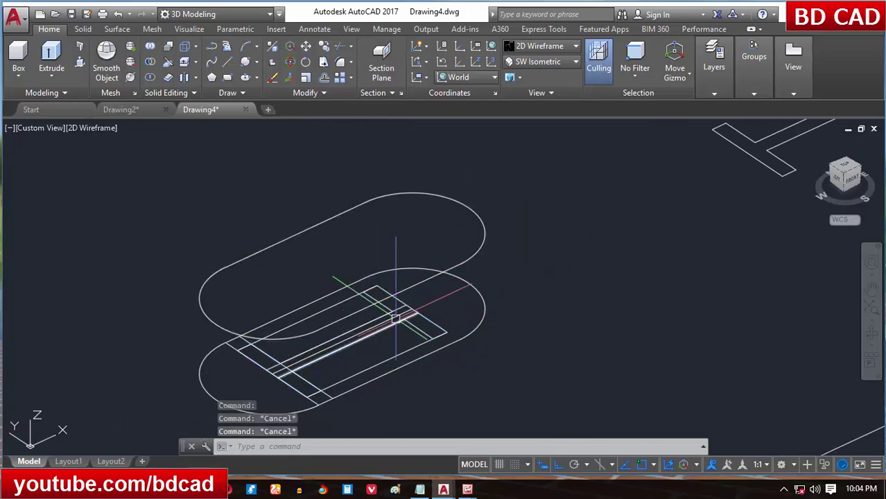
{"action": "scroll", "coordinate": [392, 307], "scroll_direction": "up", "scroll_amount": 3}
{"action": "scroll", "coordinate": [406, 305], "scroll_direction": "up", "scroll_amount": 2}
{"action": "scroll", "coordinate": [416, 320], "scroll_direction": "down", "scroll_amount": 2}
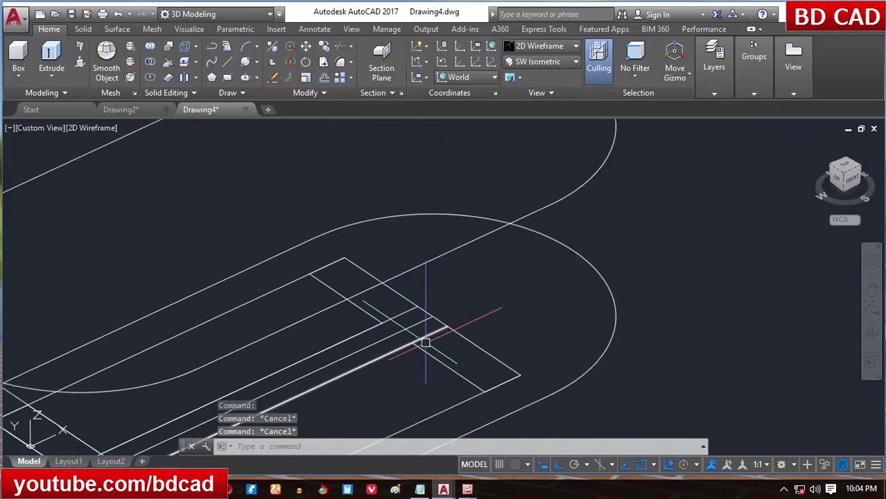
{"action": "scroll", "coordinate": [416, 322], "scroll_direction": "up", "scroll_amount": 3}
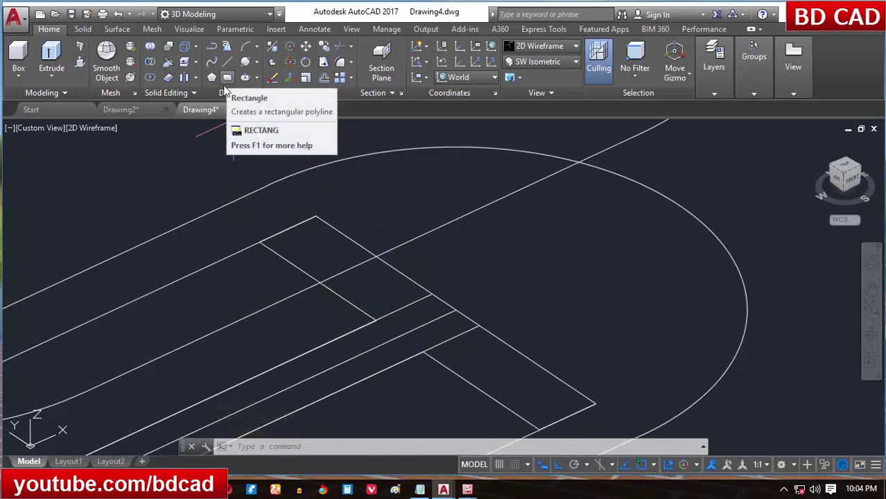
{"action": "left_click", "coordinate": [18, 59]}
{"action": "left_click", "coordinate": [431, 295]}
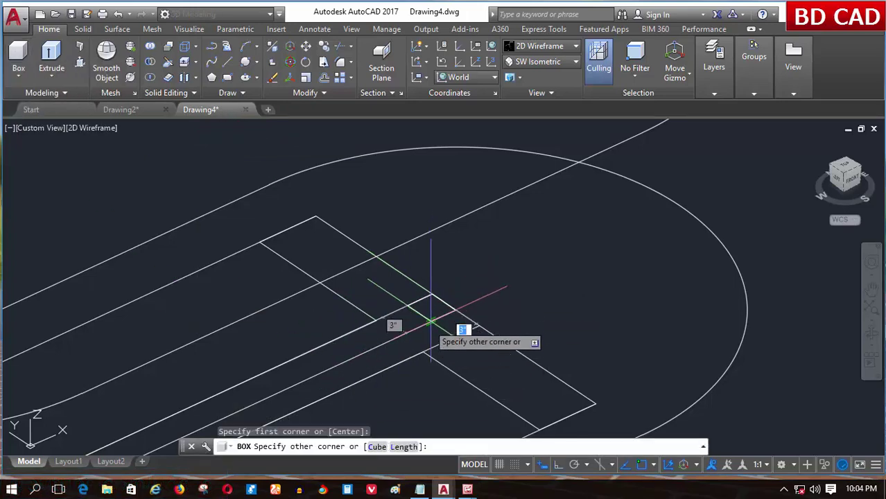
{"action": "left_click", "coordinate": [420, 354]}
{"action": "scroll", "coordinate": [414, 355], "scroll_direction": "down", "scroll_amount": 2}
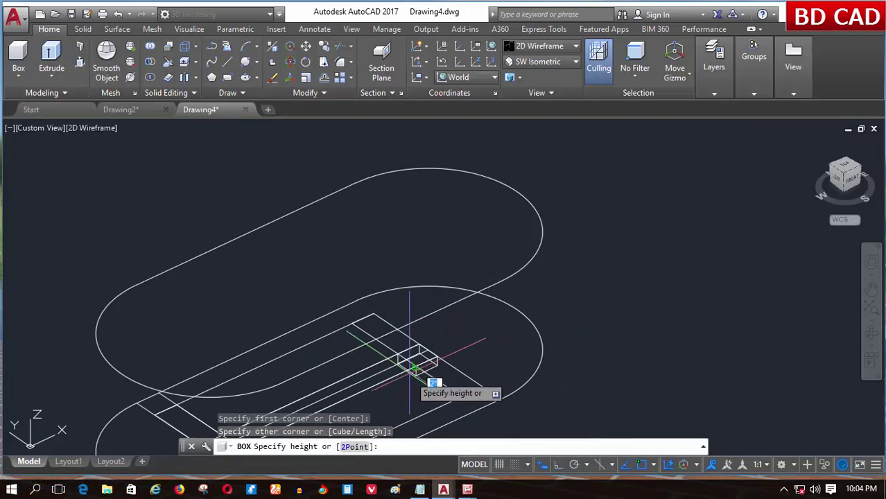
{"action": "scroll", "coordinate": [416, 406], "scroll_direction": "down", "scroll_amount": 2}
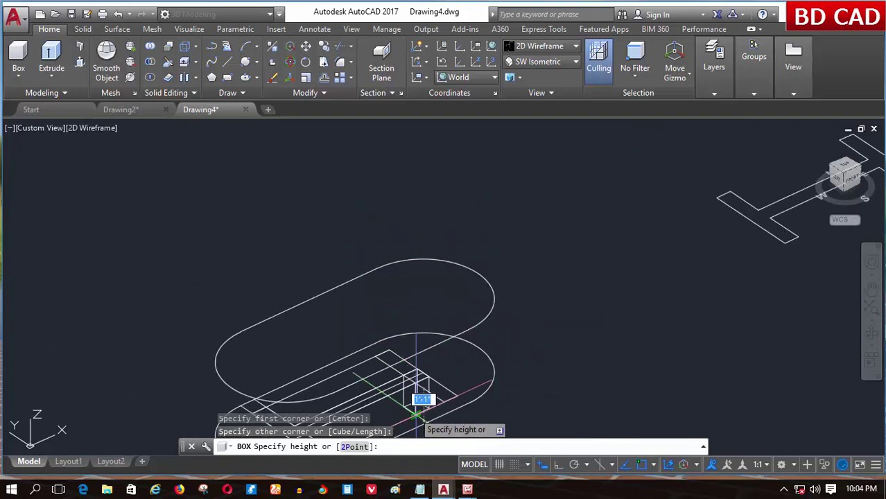
{"action": "key", "text": "Escape"}
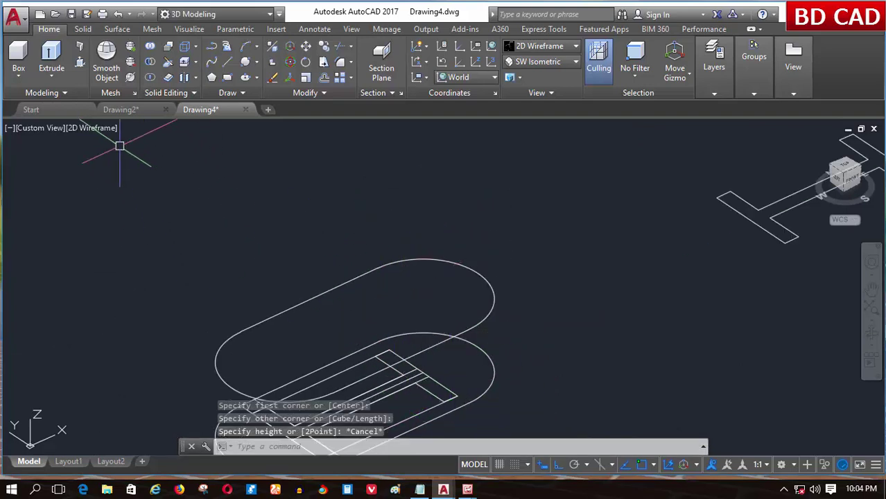
Set the viewport visual style to Shaded with edges.
{"action": "left_click", "coordinate": [99, 131]}
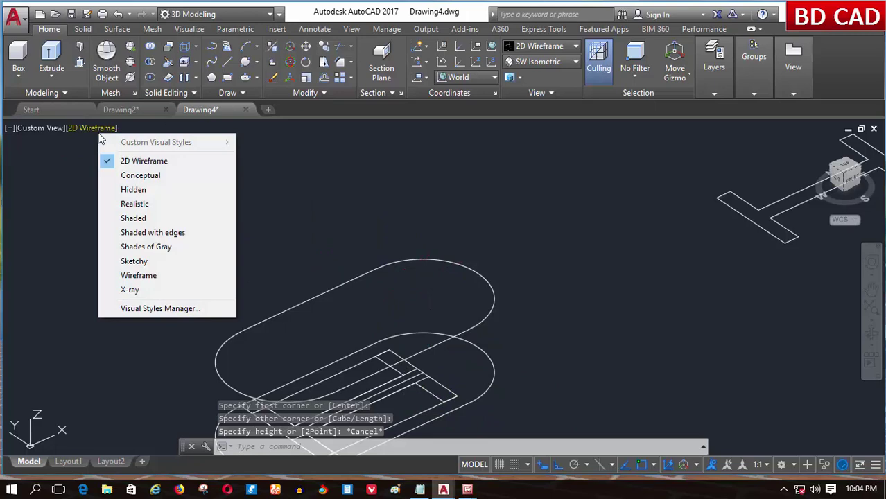
{"action": "left_click", "coordinate": [162, 235]}
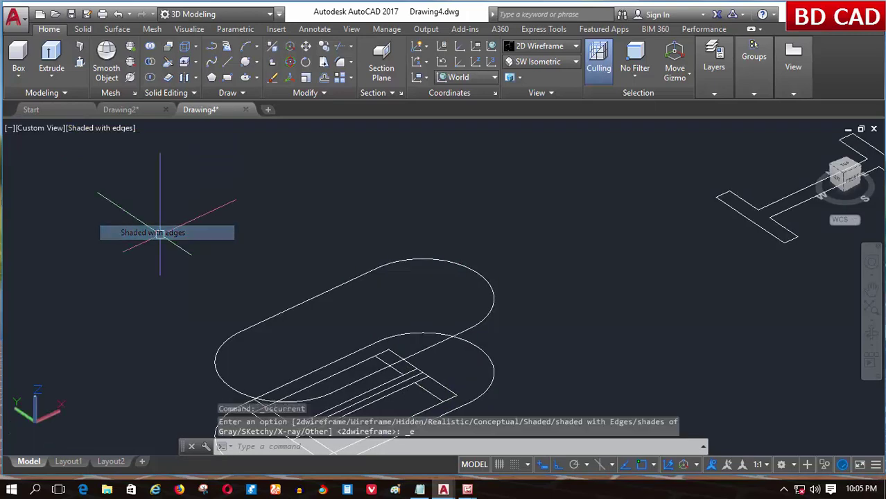
{"action": "scroll", "coordinate": [429, 384], "scroll_direction": "up", "scroll_amount": 3}
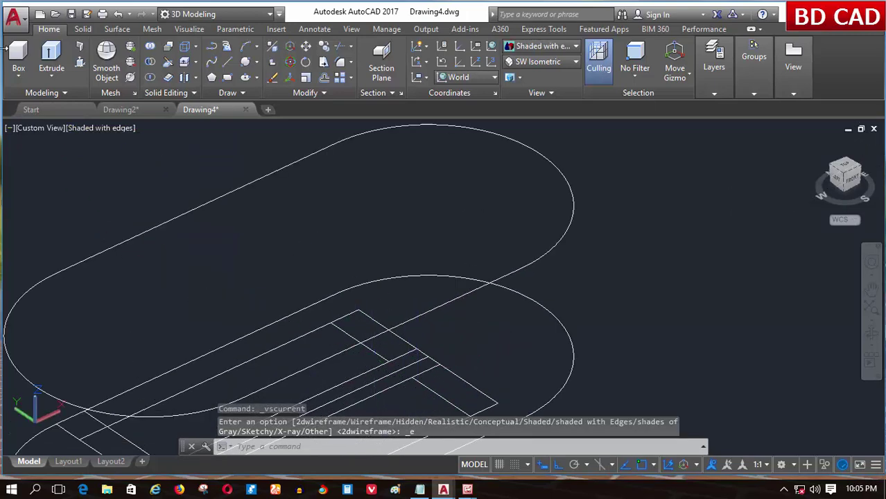
Draw a 2.5'-tall box leg on one end of the I-shaped base.
{"action": "left_click", "coordinate": [19, 57]}
{"action": "scroll", "coordinate": [388, 366], "scroll_direction": "up", "scroll_amount": 2}
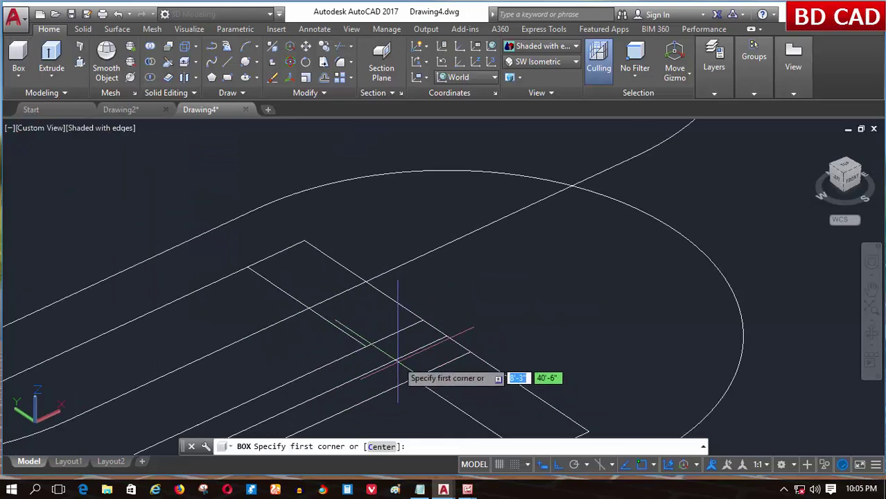
{"action": "left_click", "coordinate": [420, 320]}
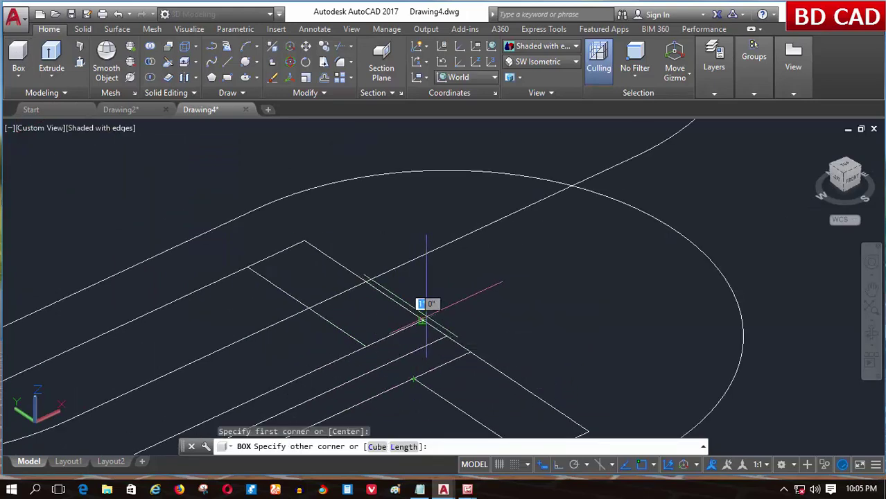
{"action": "left_click", "coordinate": [413, 378]}
{"action": "scroll", "coordinate": [401, 382], "scroll_direction": "down", "scroll_amount": 3}
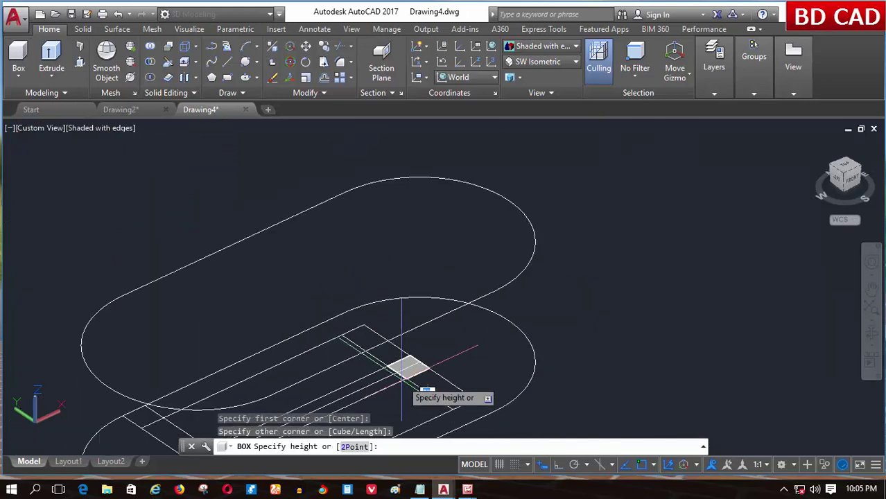
{"action": "scroll", "coordinate": [413, 305], "scroll_direction": "down", "scroll_amount": 2}
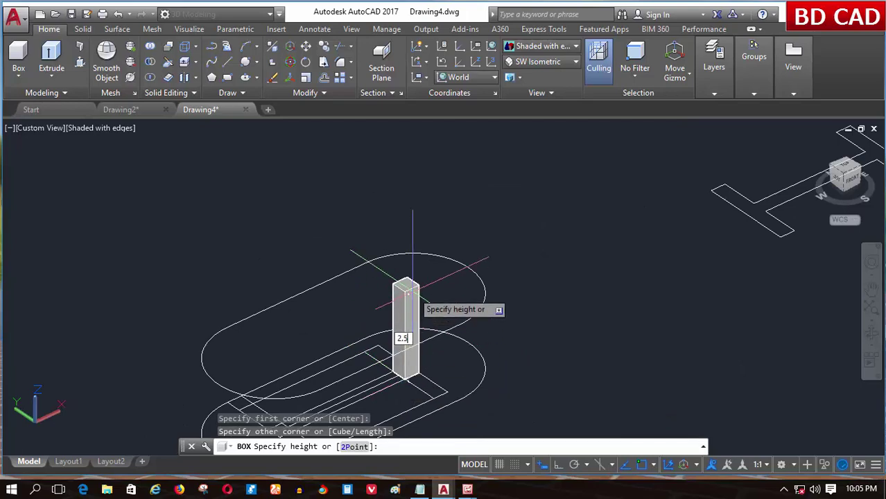
{"action": "key", "text": "Return"}
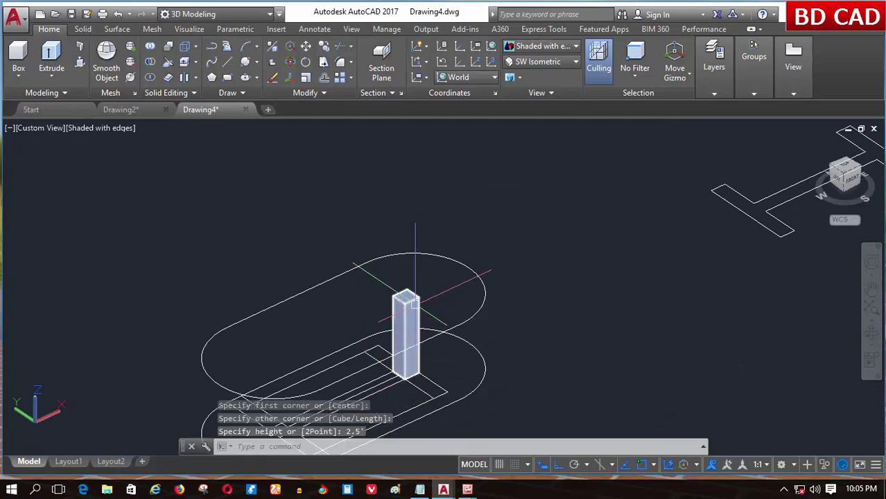
{"action": "scroll", "coordinate": [409, 298], "scroll_direction": "down", "scroll_amount": 1}
{"action": "scroll", "coordinate": [415, 291], "scroll_direction": "up", "scroll_amount": 3}
{"action": "scroll", "coordinate": [336, 355], "scroll_direction": "up", "scroll_amount": 2}
Add a second 2.5'-tall box leg at the opposite end of the base.
{"action": "key", "text": "Return"}
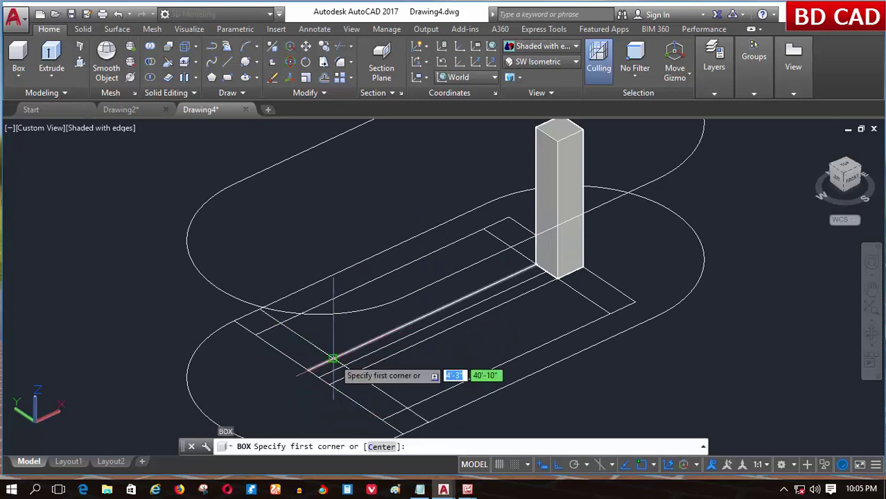
{"action": "left_click", "coordinate": [332, 361]}
{"action": "left_click", "coordinate": [329, 383]}
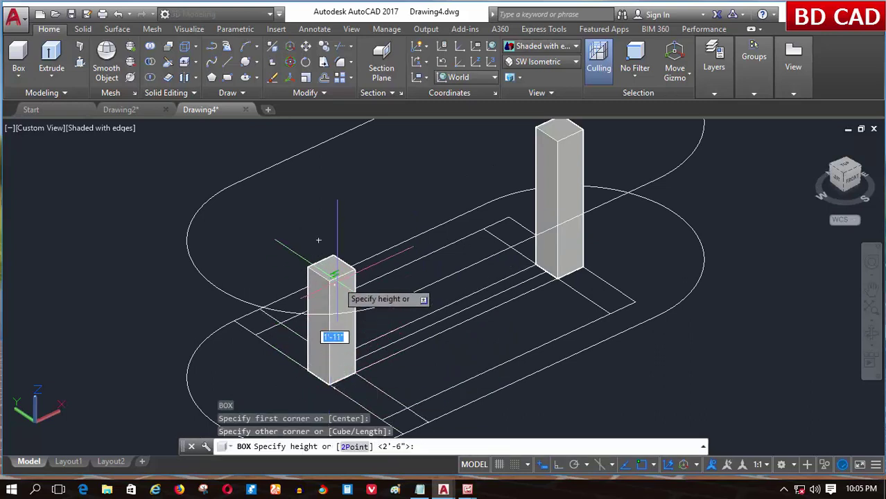
{"action": "type", "text": "2.5'"}
{"action": "key", "text": "Return"}
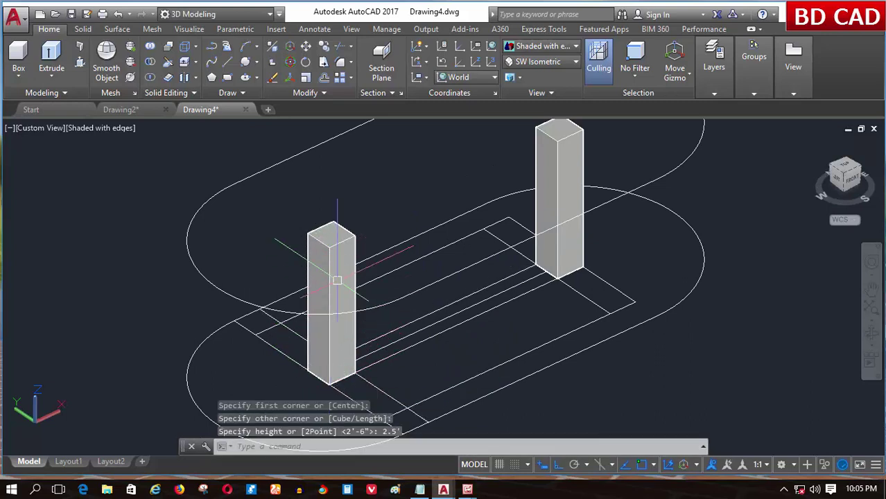
{"action": "scroll", "coordinate": [261, 336], "scroll_direction": "down", "scroll_amount": 2}
{"action": "scroll", "coordinate": [289, 290], "scroll_direction": "up", "scroll_amount": 2}
{"action": "scroll", "coordinate": [288, 291], "scroll_direction": "down", "scroll_amount": 1}
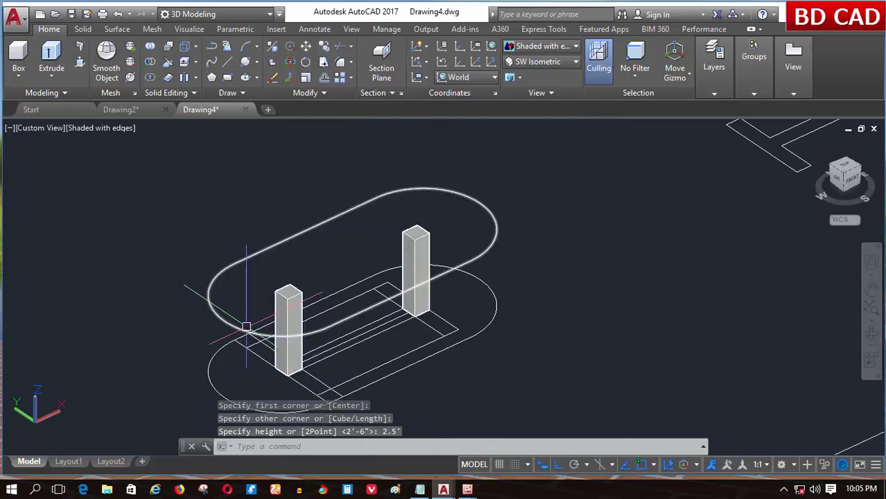
{"action": "scroll", "coordinate": [311, 312], "scroll_direction": "down", "scroll_amount": 2}
{"action": "scroll", "coordinate": [377, 324], "scroll_direction": "up", "scroll_amount": 2}
{"action": "scroll", "coordinate": [378, 324], "scroll_direction": "down", "scroll_amount": 1}
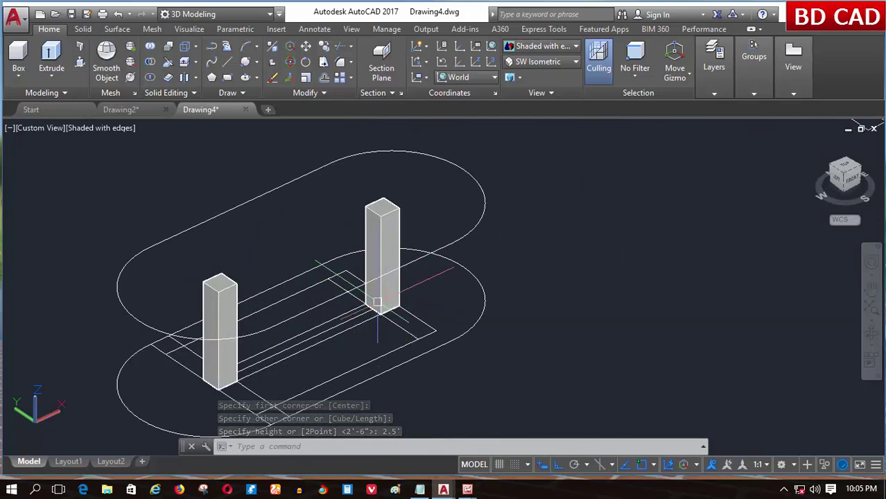
{"action": "scroll", "coordinate": [485, 263], "scroll_direction": "down", "scroll_amount": 2}
{"action": "scroll", "coordinate": [586, 226], "scroll_direction": "down", "scroll_amount": 1}
Copy the H-shaped outline from its corner onto the pillar's top corner, level with the leg tops.
{"action": "scroll", "coordinate": [586, 226], "scroll_direction": "up", "scroll_amount": 2}
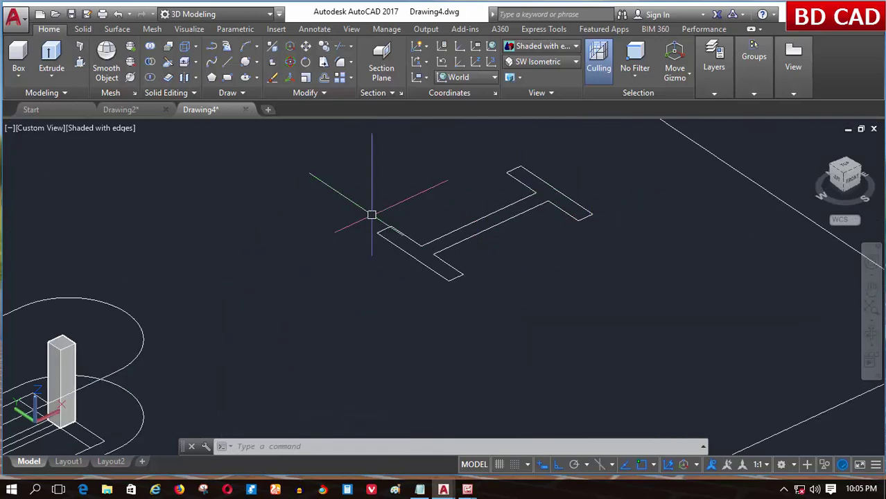
{"action": "left_click", "coordinate": [328, 47]}
{"action": "left_click", "coordinate": [473, 230]}
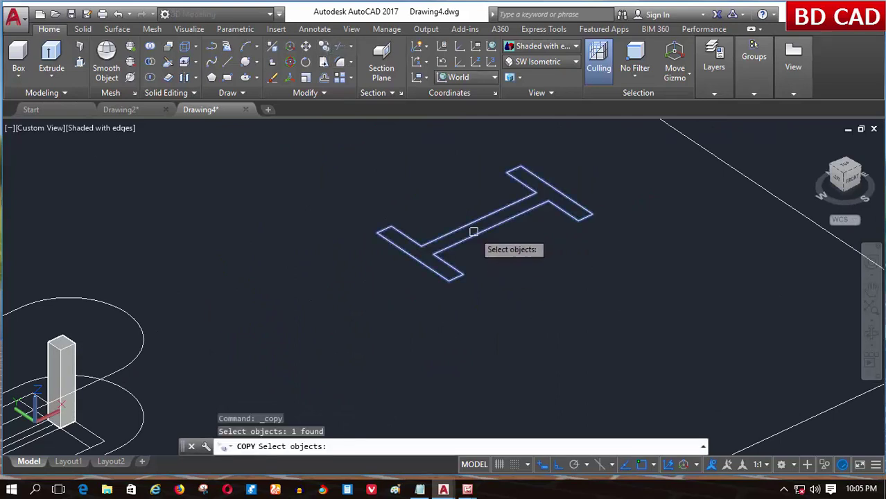
{"action": "scroll", "coordinate": [544, 194], "scroll_direction": "up", "scroll_amount": 2}
{"action": "key", "text": "Return"}
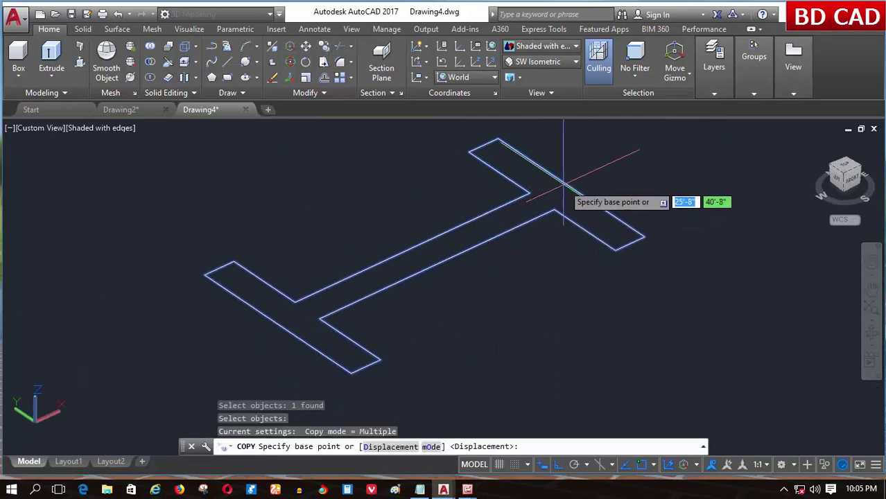
{"action": "left_click", "coordinate": [574, 184]}
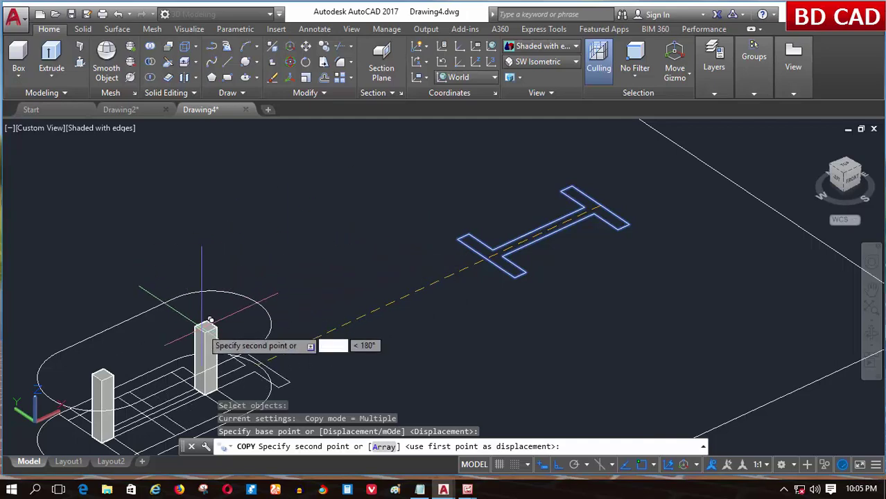
{"action": "scroll", "coordinate": [201, 331], "scroll_direction": "up", "scroll_amount": 5}
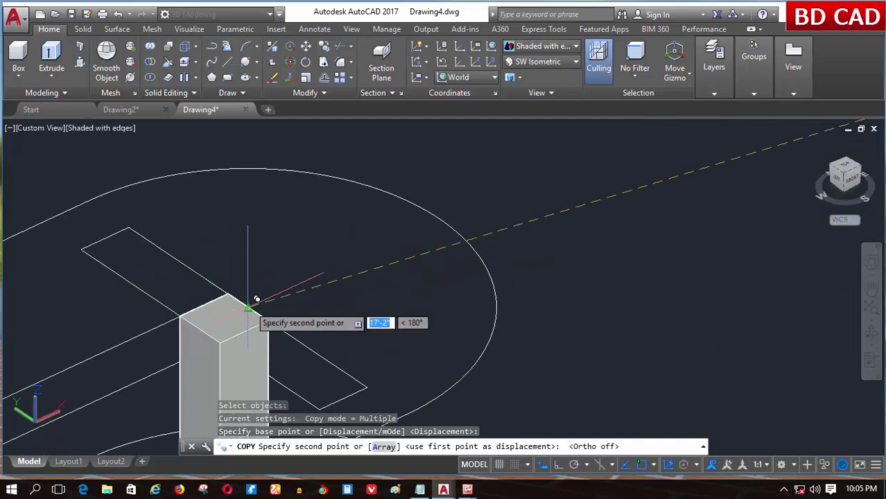
{"action": "left_click", "coordinate": [248, 308]}
{"action": "key", "text": "Escape"}
{"action": "scroll", "coordinate": [314, 286], "scroll_direction": "down", "scroll_amount": 3}
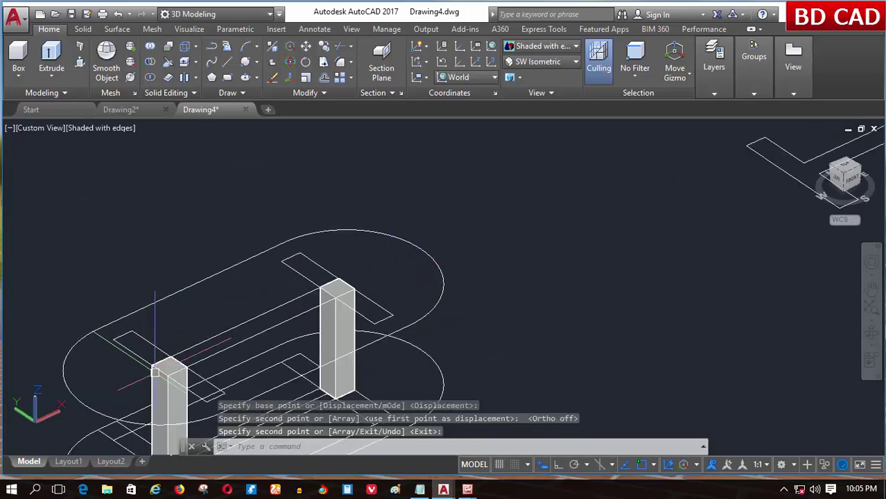
{"action": "scroll", "coordinate": [155, 372], "scroll_direction": "up", "scroll_amount": 3}
{"action": "scroll", "coordinate": [278, 316], "scroll_direction": "down", "scroll_amount": 4}
{"action": "scroll", "coordinate": [217, 346], "scroll_direction": "up", "scroll_amount": 2}
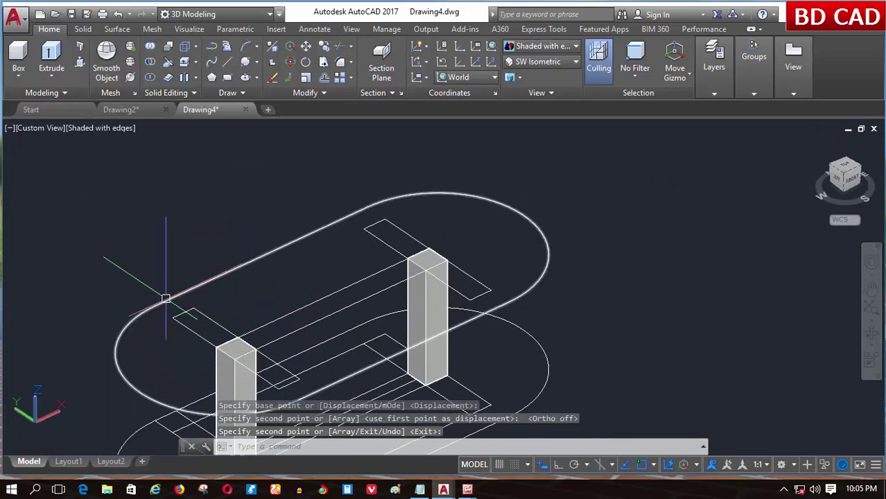
{"action": "scroll", "coordinate": [185, 348], "scroll_direction": "down", "scroll_amount": 2}
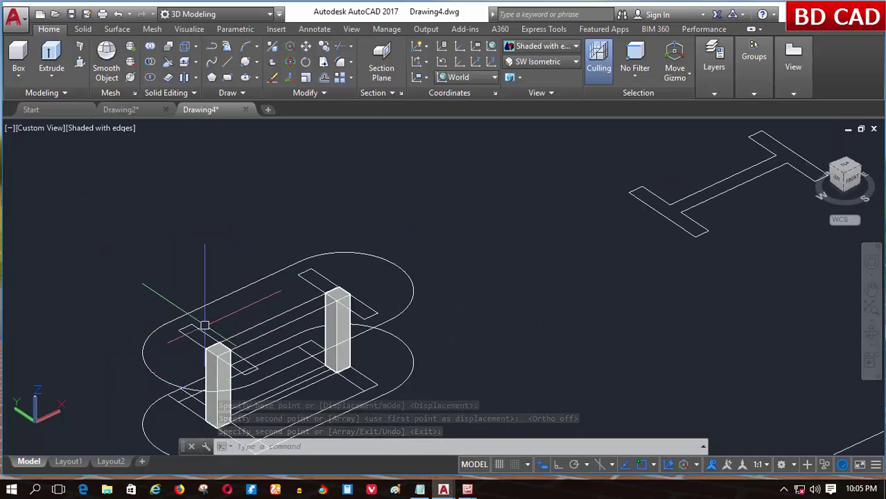
{"action": "middle_click_drag", "start_coordinate": [239, 371], "coordinate": [234, 356], "text": "shift"}
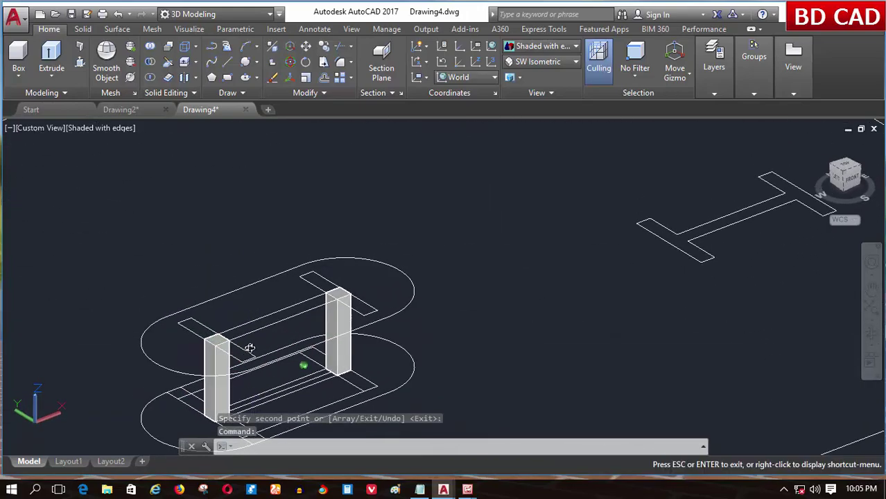
{"action": "scroll", "coordinate": [233, 356], "scroll_direction": "down", "scroll_amount": 2}
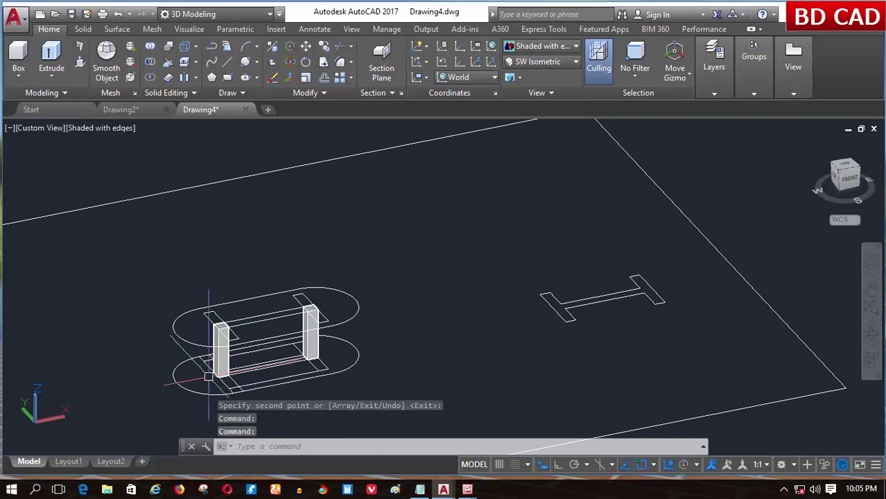
{"action": "middle_click_drag", "start_coordinate": [208, 376], "coordinate": [229, 326], "text": "shift"}
{"action": "scroll", "coordinate": [232, 315], "scroll_direction": "up", "scroll_amount": 3}
{"action": "scroll", "coordinate": [232, 315], "scroll_direction": "up", "scroll_amount": 3}
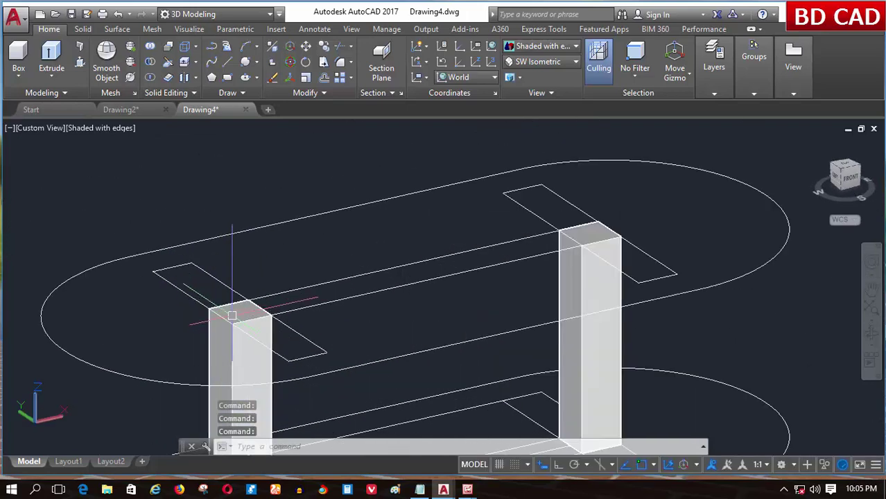
{"action": "scroll", "coordinate": [271, 284], "scroll_direction": "down", "scroll_amount": 3}
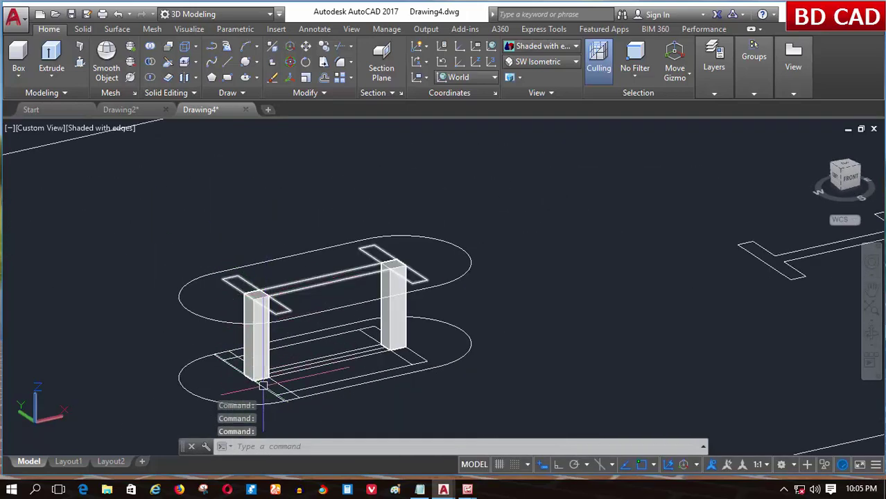
{"action": "scroll", "coordinate": [262, 385], "scroll_direction": "up", "scroll_amount": 3}
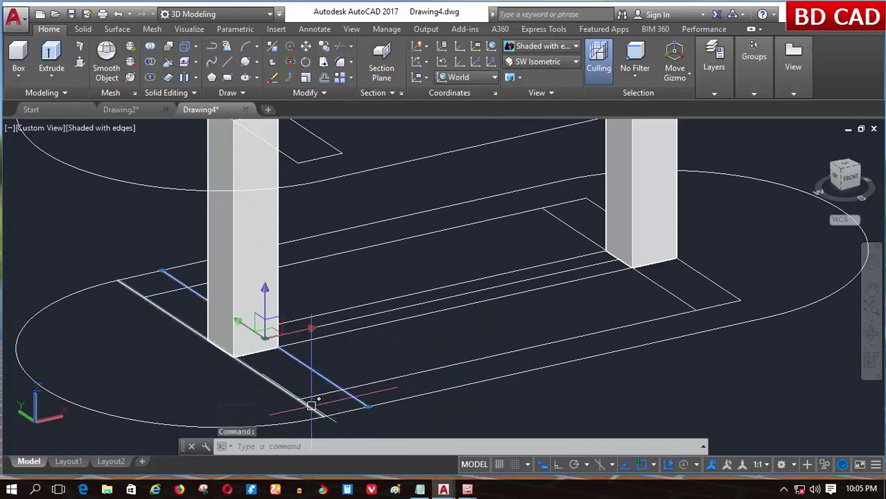
Delete the five stray lines around the pillar bases and confirm the H base polyline is one piece.
{"action": "left_click", "coordinate": [311, 406]}
{"action": "key", "text": "Delete"}
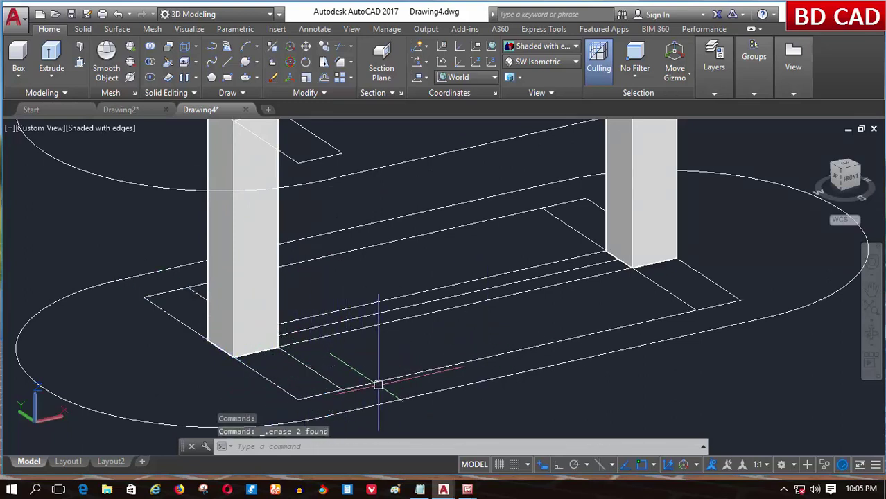
{"action": "left_click", "coordinate": [378, 382]}
{"action": "key", "text": "Delete"}
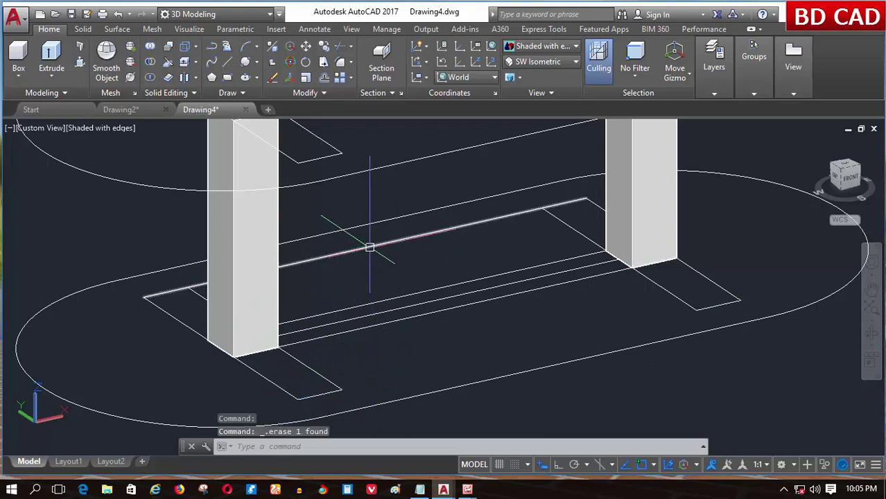
{"action": "left_click", "coordinate": [369, 248]}
{"action": "key", "text": "Delete"}
{"action": "left_click", "coordinate": [387, 311]}
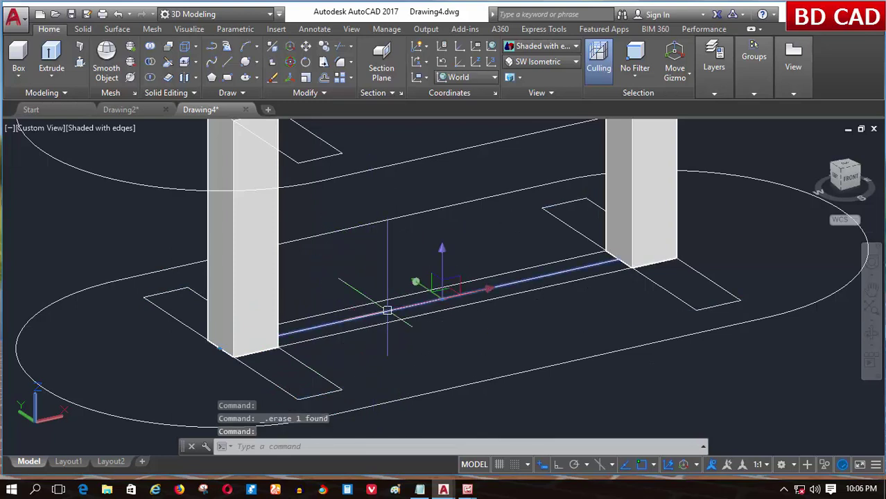
{"action": "key", "text": "Delete"}
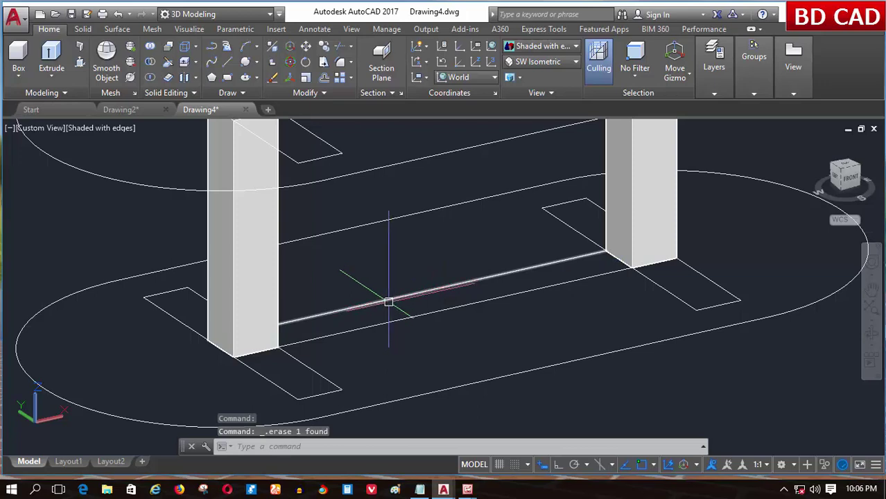
{"action": "left_click", "coordinate": [388, 303]}
{"action": "key", "text": "Delete"}
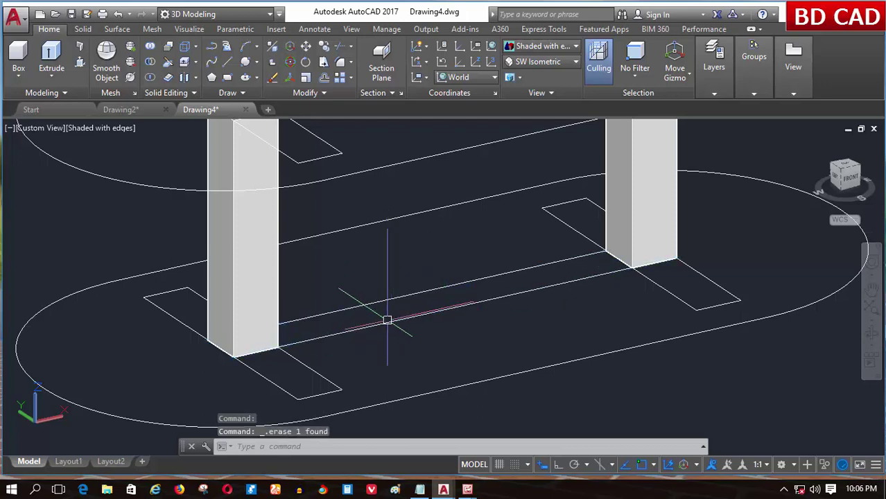
{"action": "left_click", "coordinate": [374, 302]}
{"action": "scroll", "coordinate": [360, 319], "scroll_direction": "down", "scroll_amount": 2}
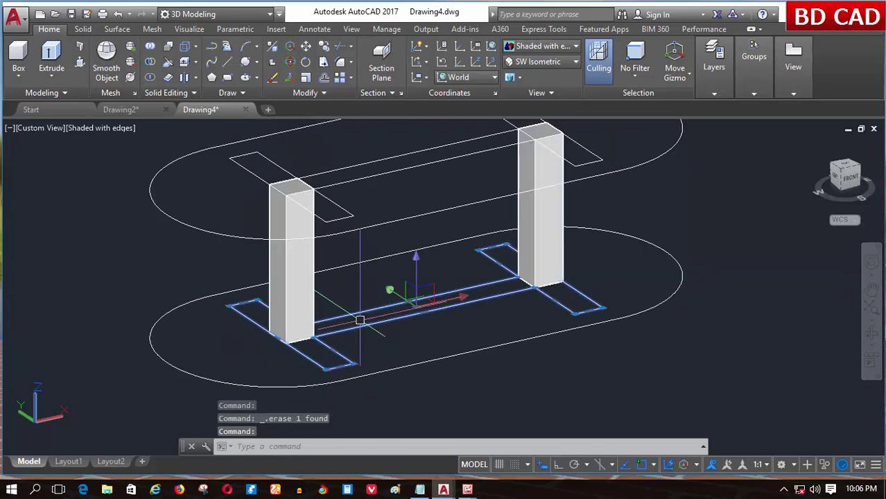
{"action": "key", "text": "Escape"}
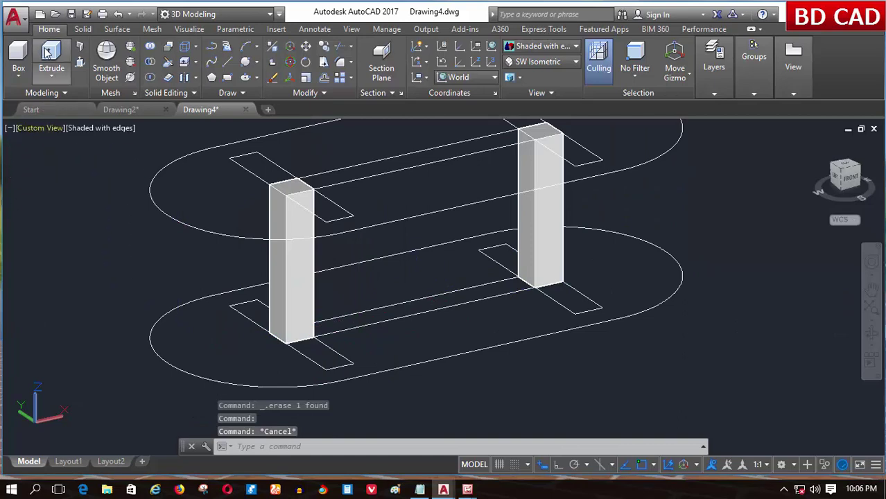
Extrude the base H outline 3 inches into a solid.
{"action": "left_click", "coordinate": [48, 54]}
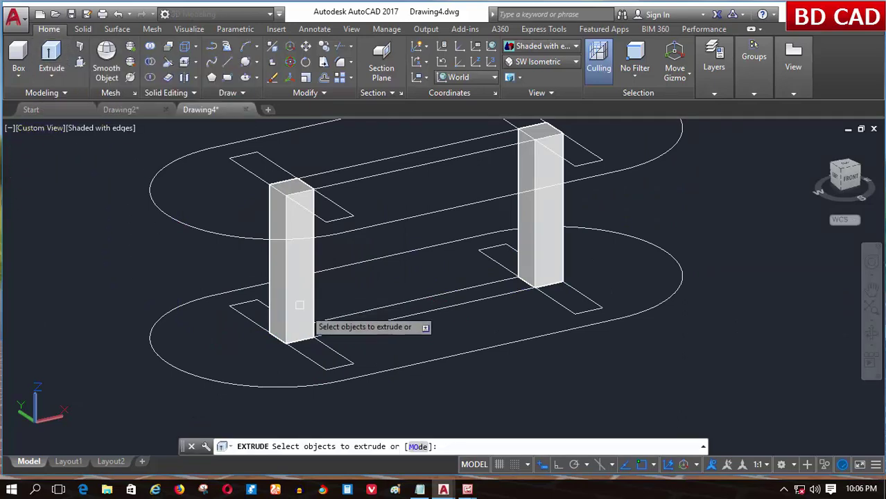
{"action": "scroll", "coordinate": [337, 324], "scroll_direction": "up", "scroll_amount": 2}
{"action": "left_click", "coordinate": [336, 361]}
{"action": "key", "text": "Return"}
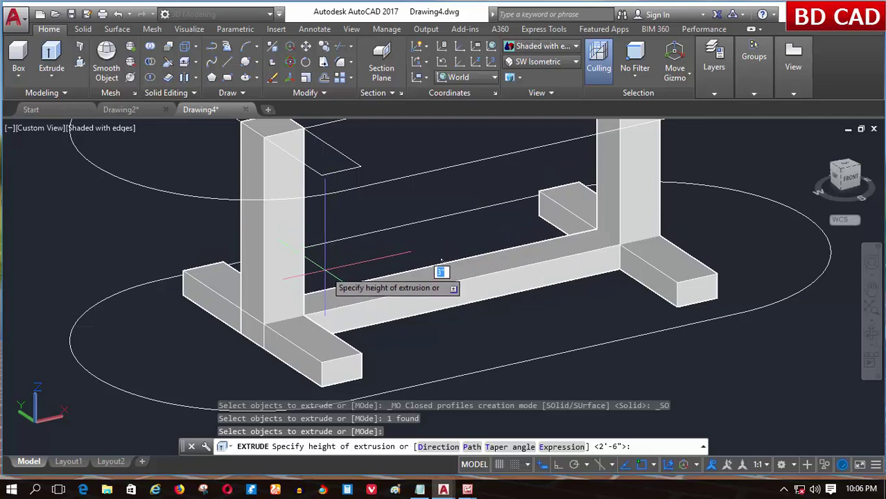
{"action": "key", "text": "Return"}
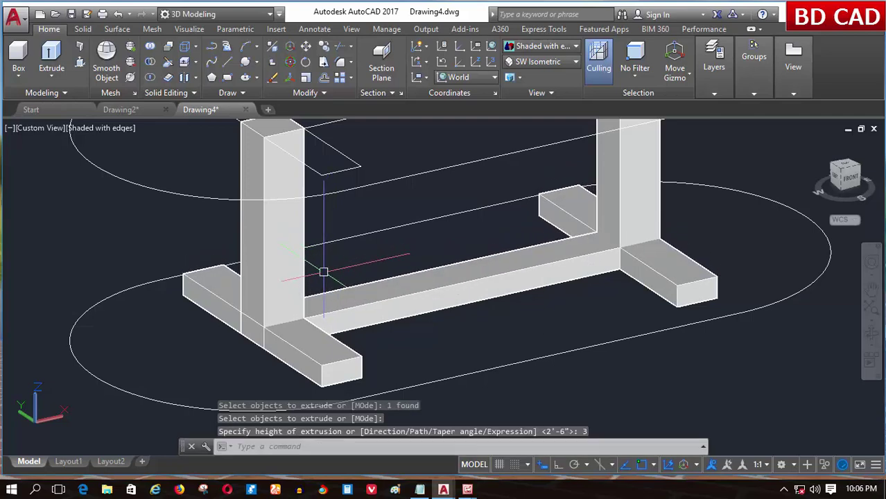
{"action": "scroll", "coordinate": [347, 322], "scroll_direction": "down", "scroll_amount": 2}
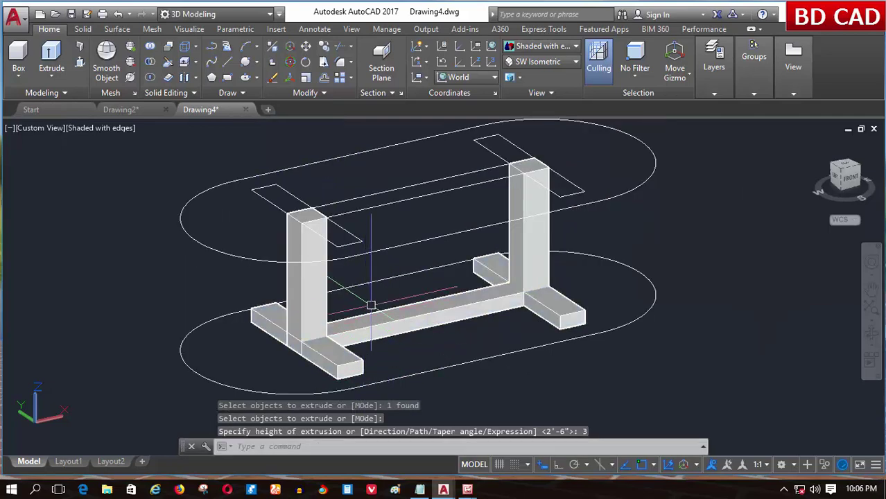
{"action": "scroll", "coordinate": [358, 264], "scroll_direction": "up", "scroll_amount": 2}
Extrude the H outline atop the pillars 3 inches into a solid support.
{"action": "key", "text": "Return"}
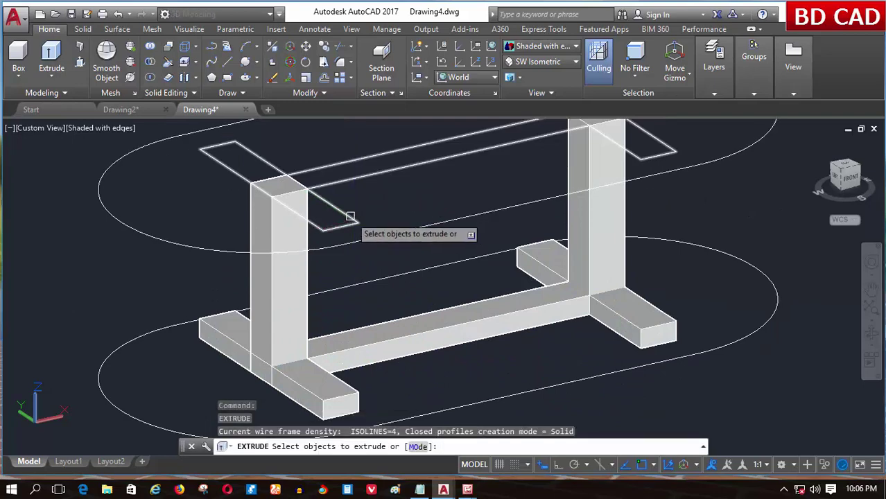
{"action": "left_click", "coordinate": [350, 217]}
{"action": "key", "text": "Return"}
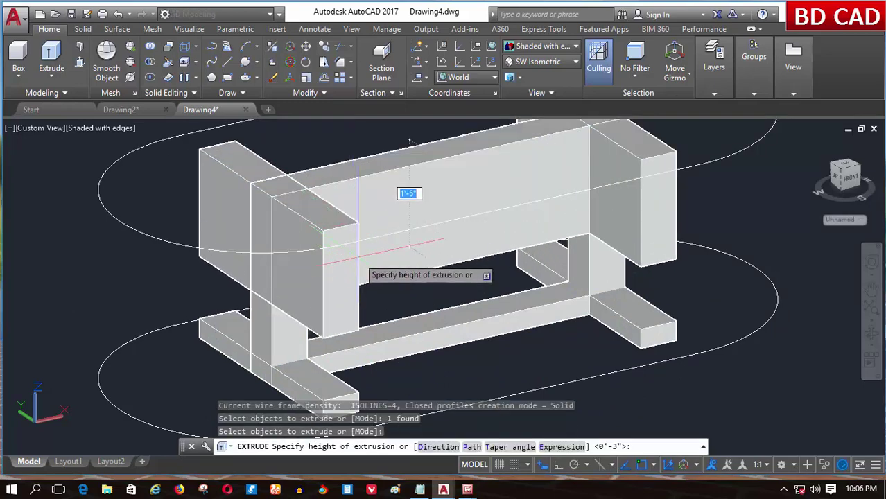
{"action": "type", "text": "3"}
{"action": "key", "text": "Return"}
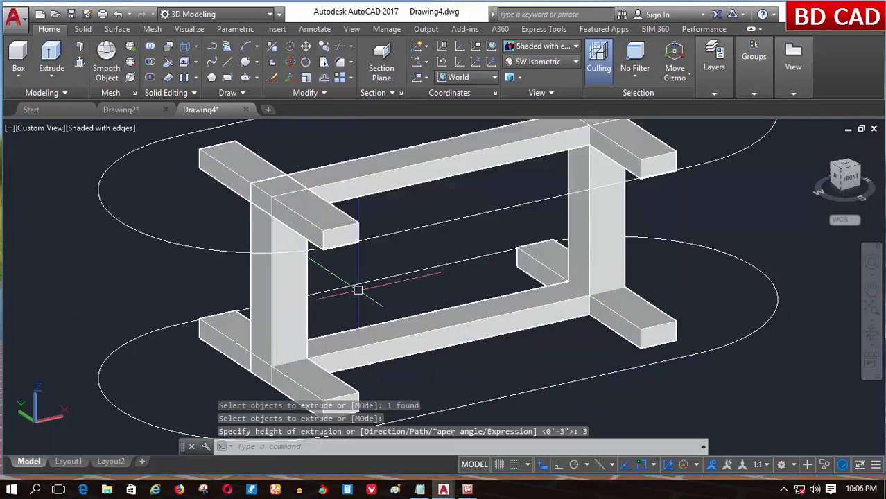
{"action": "scroll", "coordinate": [354, 336], "scroll_direction": "down", "scroll_amount": 3}
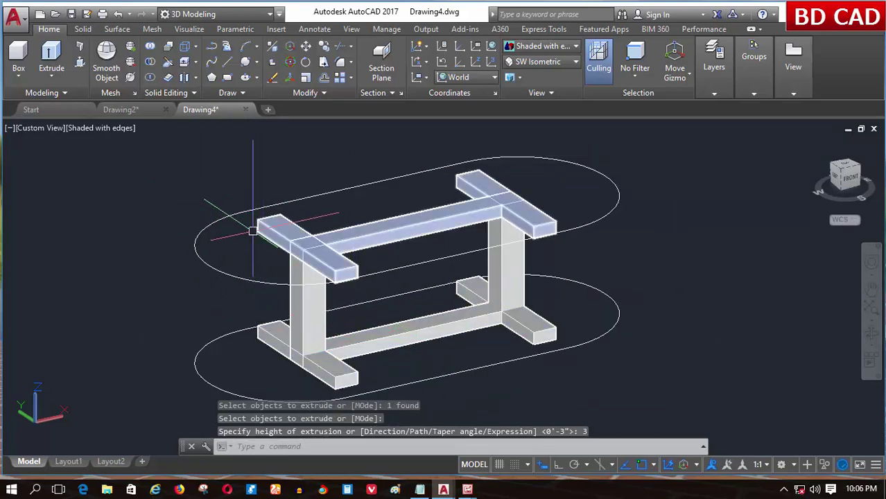
{"action": "left_click", "coordinate": [48, 55]}
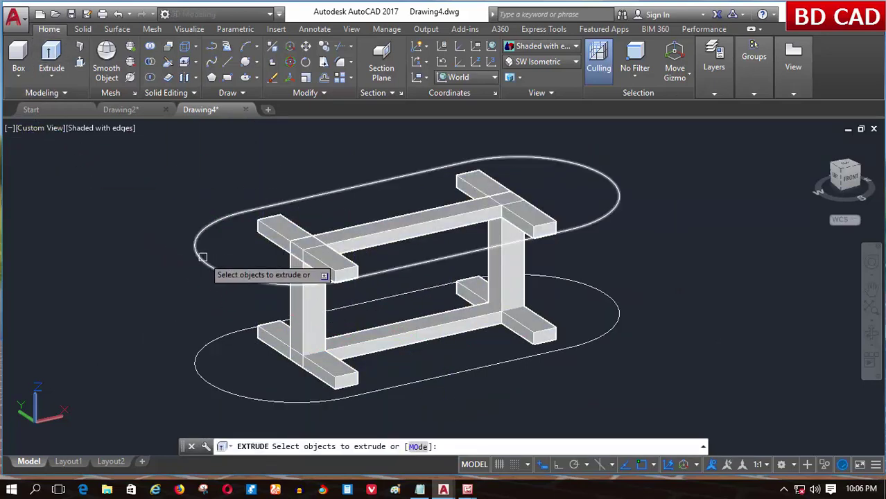
Extrude the raised oval outline by 2 into a solid tabletop slab.
{"action": "left_click", "coordinate": [196, 248]}
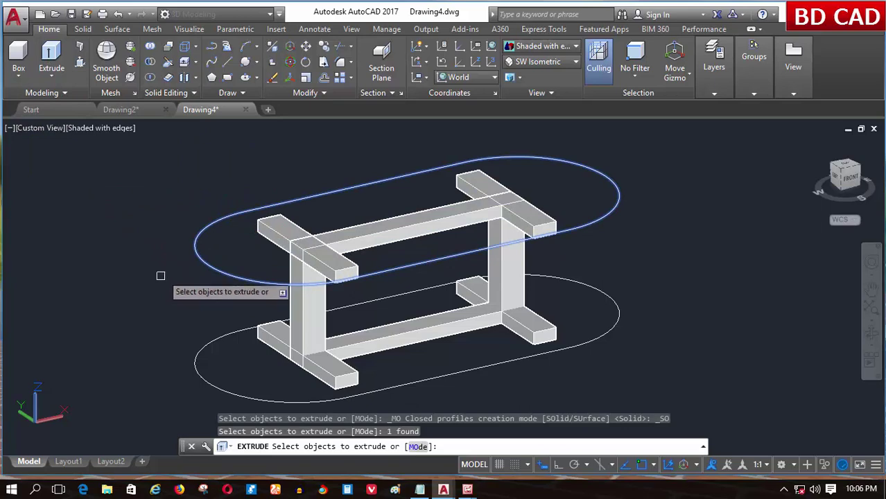
{"action": "key", "text": "Return"}
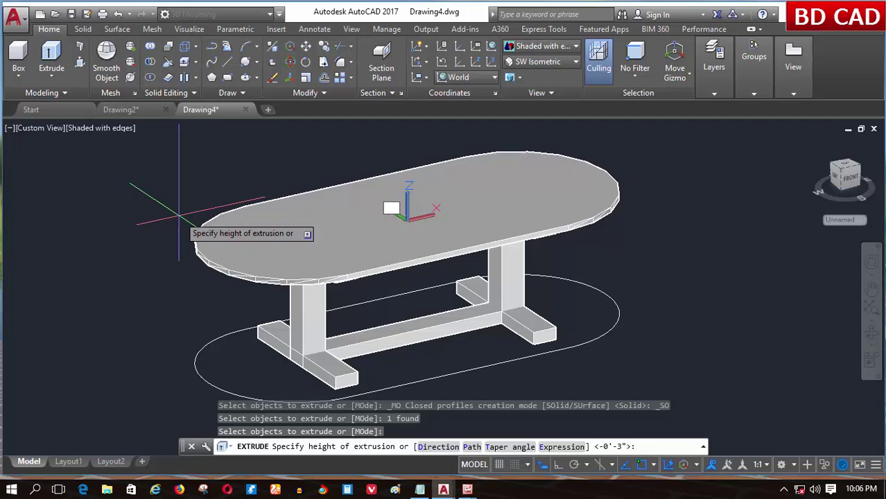
{"action": "type", "text": "2"}
{"action": "key", "text": "Return"}
{"action": "scroll", "coordinate": [273, 247], "scroll_direction": "down", "scroll_amount": 2}
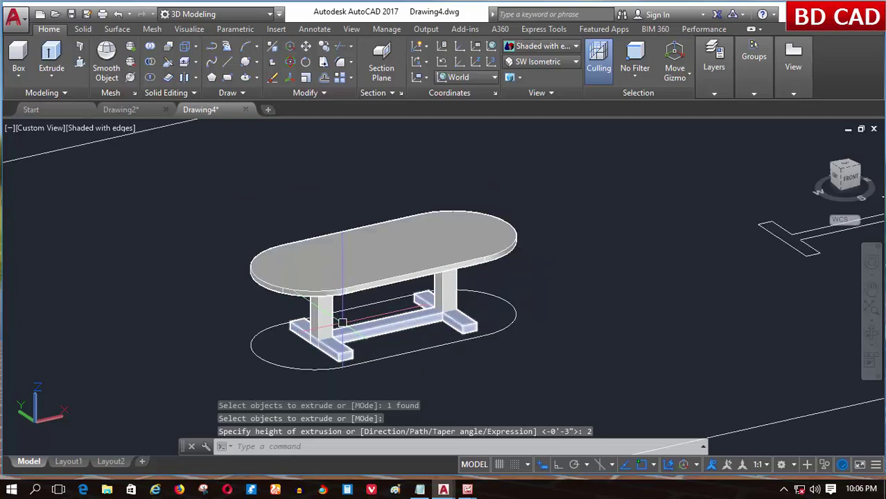
{"action": "mouse_move", "coordinate": [272, 247]}
{"action": "middle_mouse_down", "text": "shift"}
{"action": "mouse_move", "coordinate": [201, 280]}
{"action": "mouse_move", "coordinate": [339, 326]}
{"action": "mouse_move", "coordinate": [343, 346]}
{"action": "middle_mouse_up", "text": "shift"}
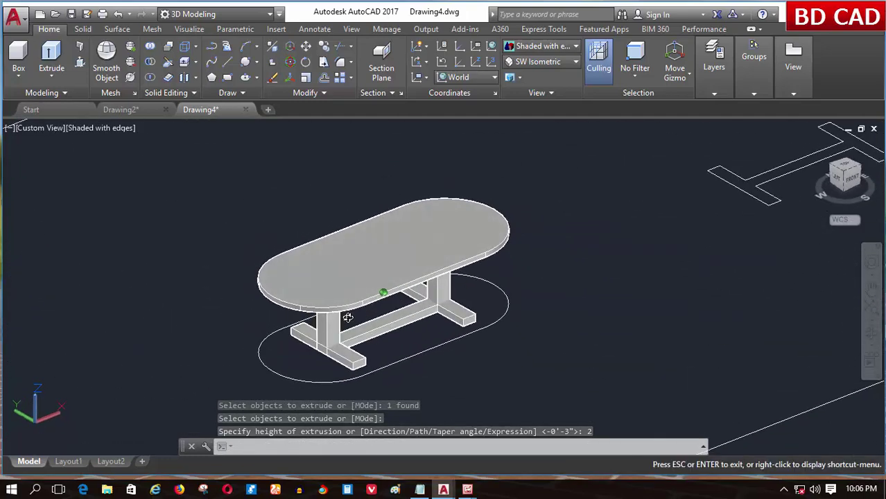
{"action": "scroll", "coordinate": [343, 346], "scroll_direction": "up", "scroll_amount": 5}
{"action": "scroll", "coordinate": [343, 348], "scroll_direction": "up", "scroll_amount": 2}
{"action": "scroll", "coordinate": [343, 346], "scroll_direction": "up", "scroll_amount": 2}
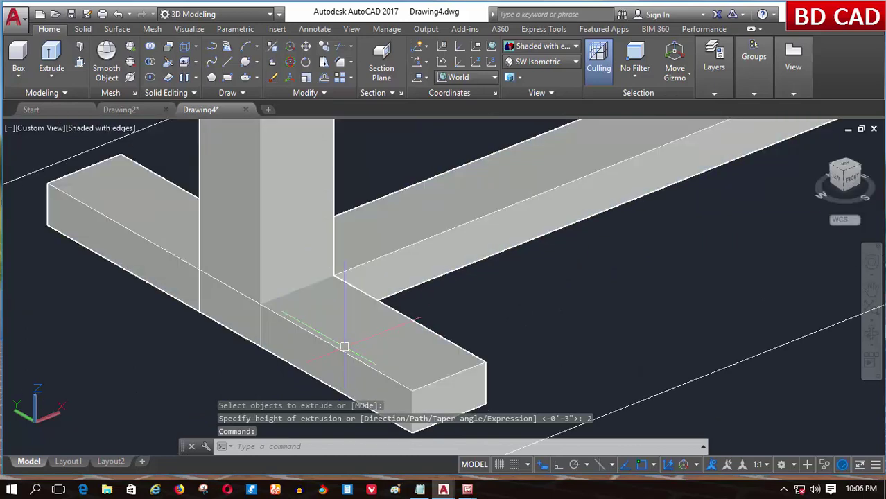
{"action": "scroll", "coordinate": [356, 340], "scroll_direction": "down", "scroll_amount": 5}
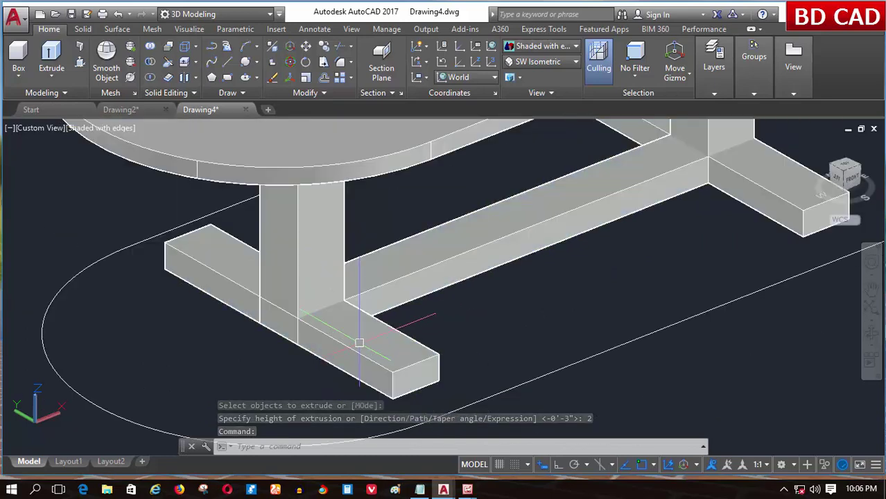
{"action": "scroll", "coordinate": [366, 366], "scroll_direction": "up", "scroll_amount": 5}
{"action": "scroll", "coordinate": [382, 355], "scroll_direction": "up", "scroll_amount": 1}
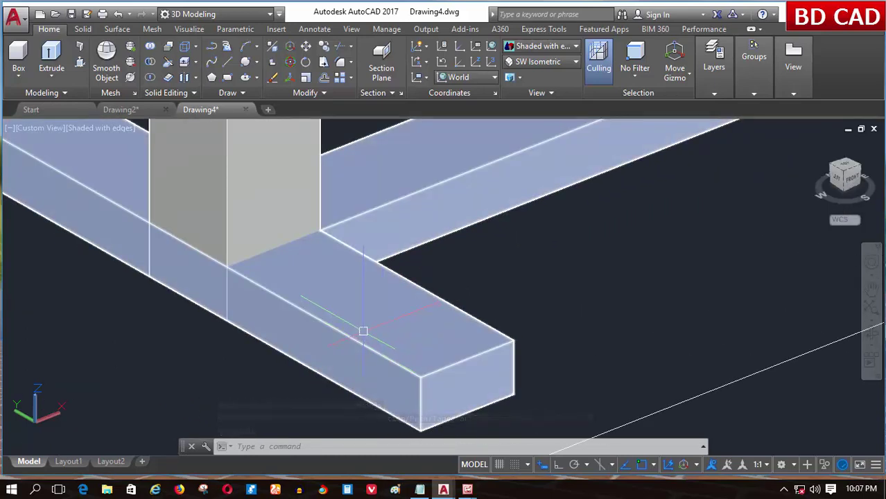
Trial-fillet the foot beam's top edge with a 0.3 radius.
{"action": "left_click", "coordinate": [339, 67]}
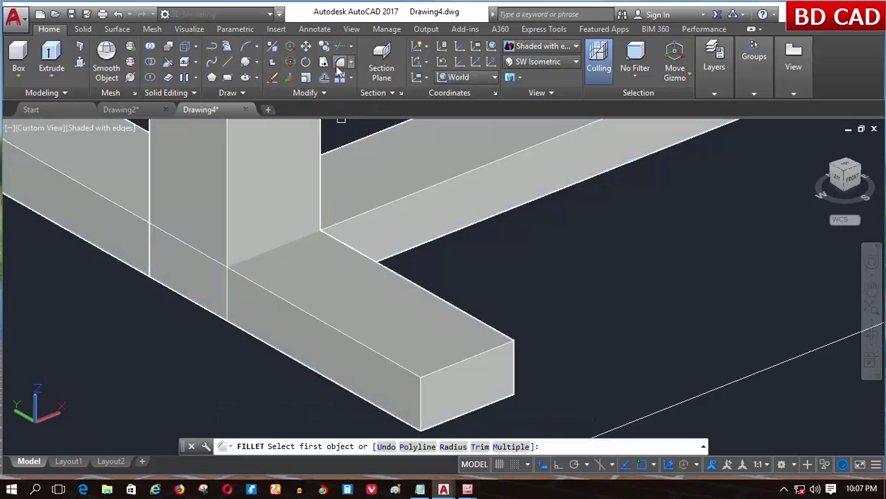
{"action": "left_click", "coordinate": [452, 447]}
{"action": "type", "text": ".3"}
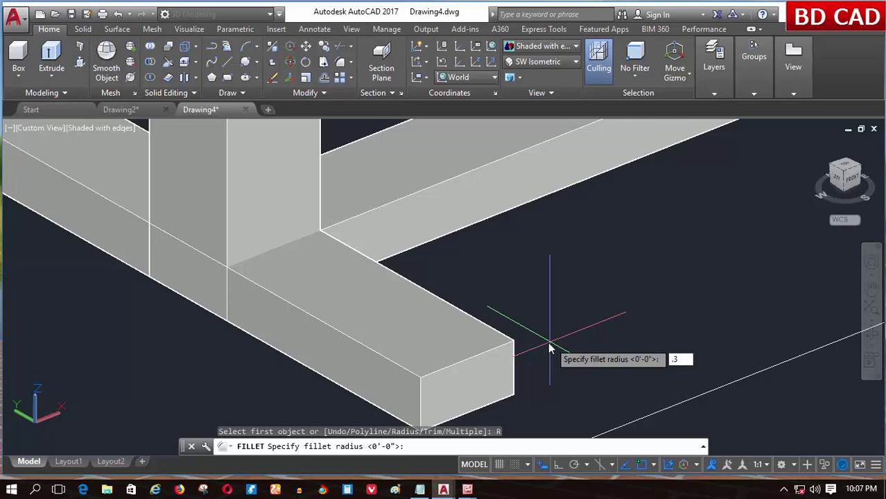
{"action": "key", "text": "Return"}
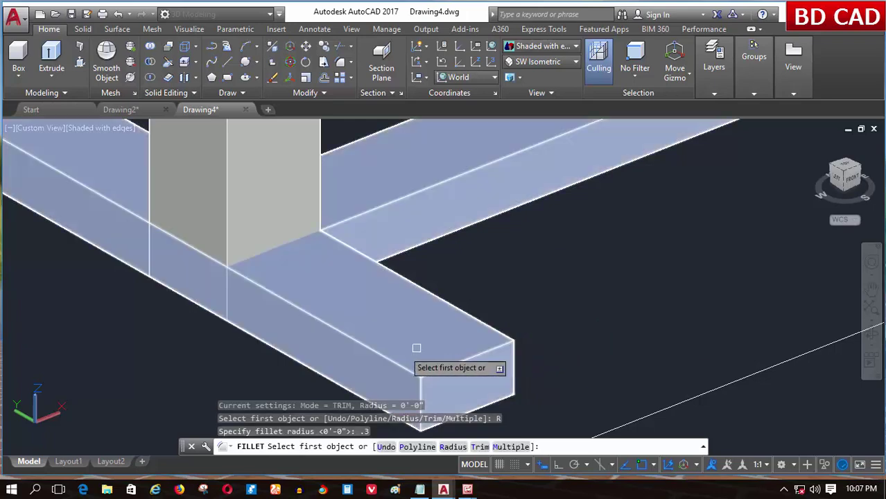
{"action": "left_click", "coordinate": [385, 346]}
{"action": "key", "text": "Return"}
{"action": "key", "text": "Return"}
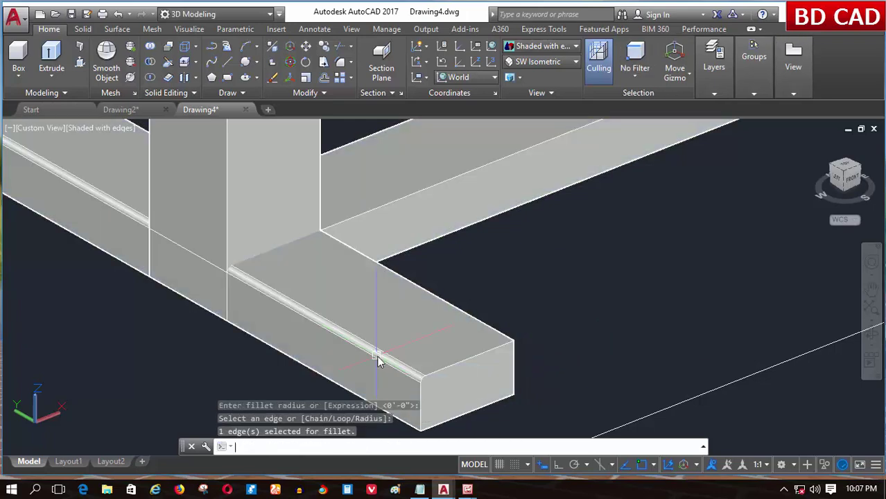
{"action": "scroll", "coordinate": [412, 333], "scroll_direction": "down", "scroll_amount": 1}
{"action": "scroll", "coordinate": [409, 334], "scroll_direction": "up", "scroll_amount": 2}
{"action": "scroll", "coordinate": [402, 332], "scroll_direction": "up", "scroll_amount": 1}
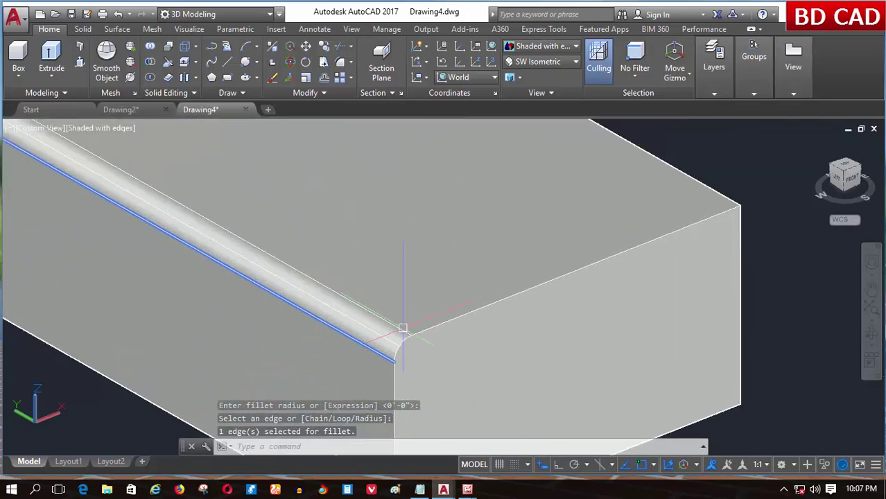
{"action": "scroll", "coordinate": [396, 332], "scroll_direction": "up", "scroll_amount": 1}
{"action": "scroll", "coordinate": [396, 332], "scroll_direction": "down", "scroll_amount": 2}
{"action": "key", "text": "Escape"}
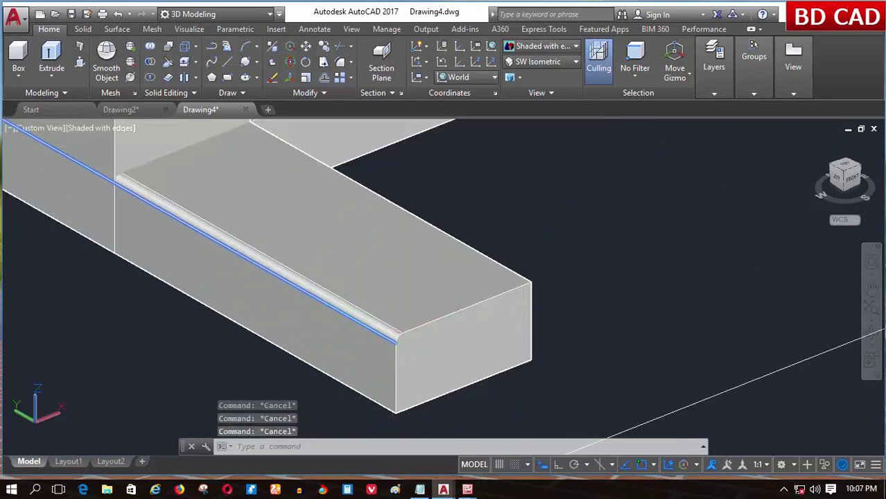
{"action": "mouse_move", "coordinate": [388, 336]}
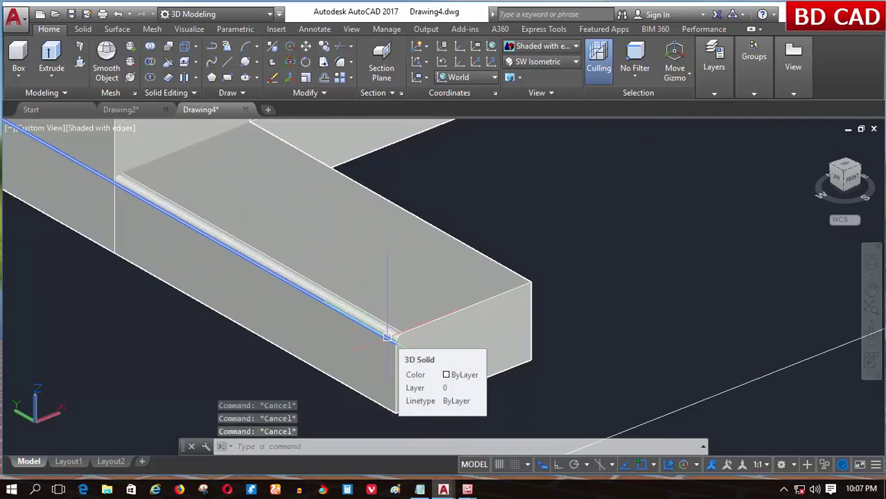
Undo the last view change and the 0.3 fillet, restoring the beam's square edge.
{"action": "type", "text": "u"}
{"action": "key", "text": "Return"}
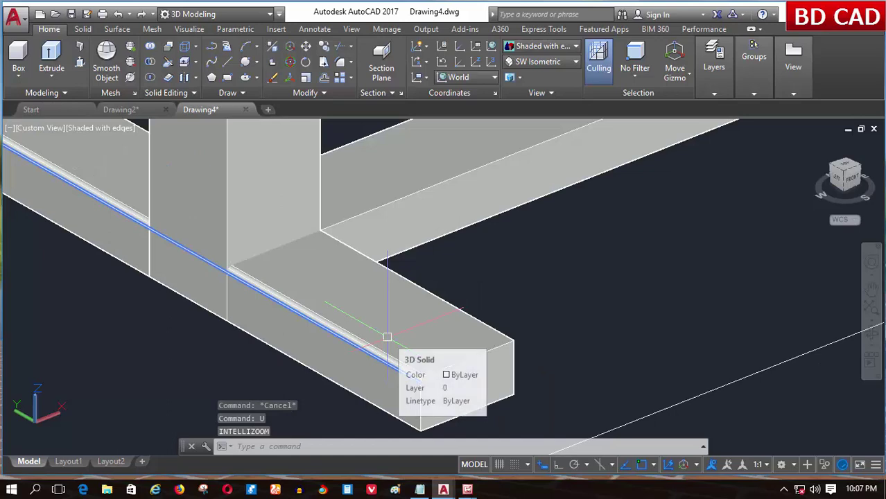
{"action": "type", "text": "u"}
{"action": "key", "text": "Return"}
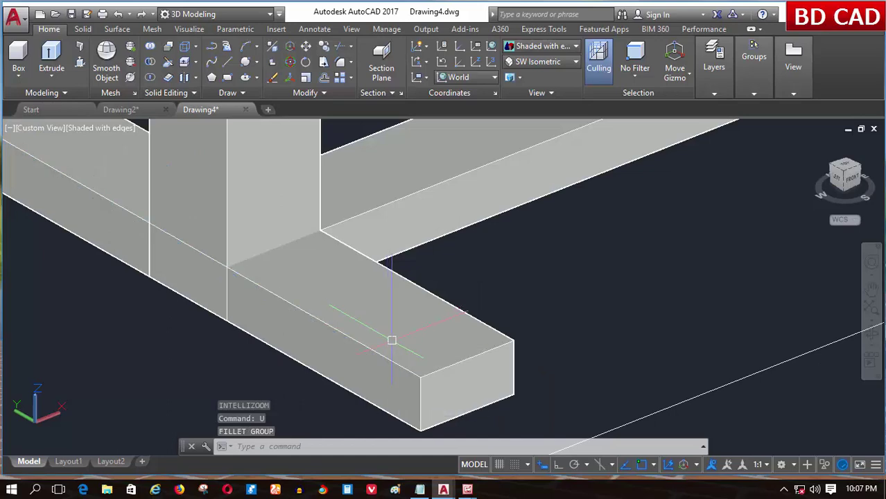
{"action": "left_click", "coordinate": [340, 62]}
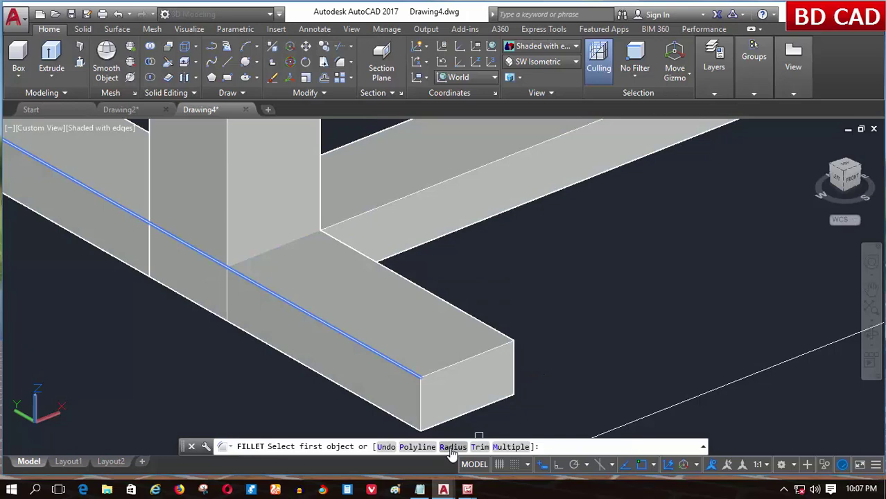
Set the fillet radius to 1 and round the foot beam's top edge and the next beam edge.
{"action": "left_click", "coordinate": [452, 447]}
{"action": "type", "text": "1"}
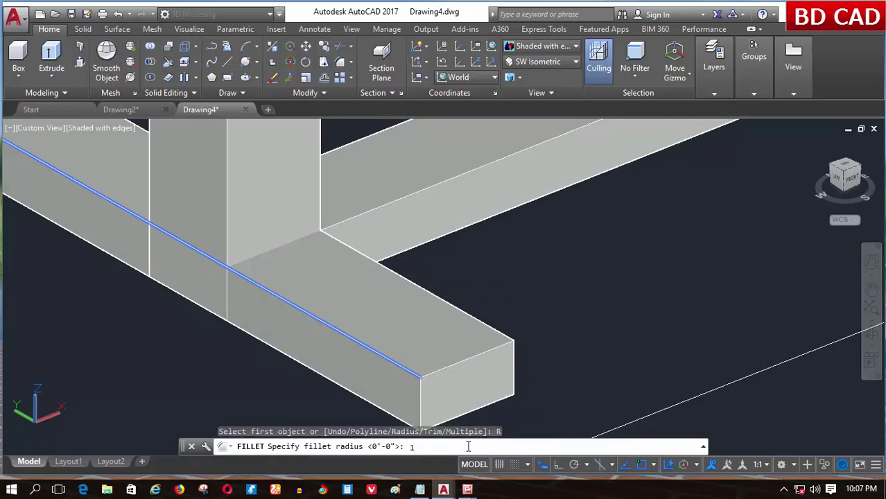
{"action": "key", "text": "Return"}
{"action": "left_click", "coordinate": [403, 366]}
{"action": "key", "text": "Return"}
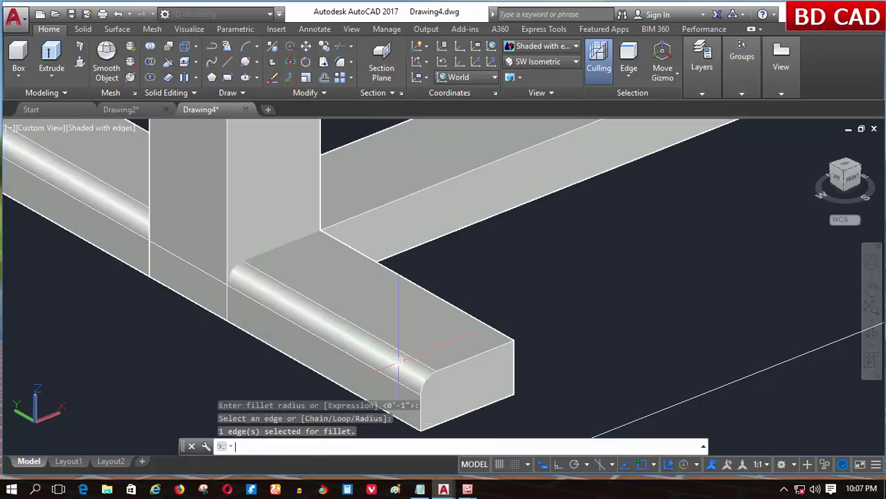
{"action": "key", "text": "Return"}
{"action": "left_click", "coordinate": [477, 317]}
{"action": "key", "text": "Return"}
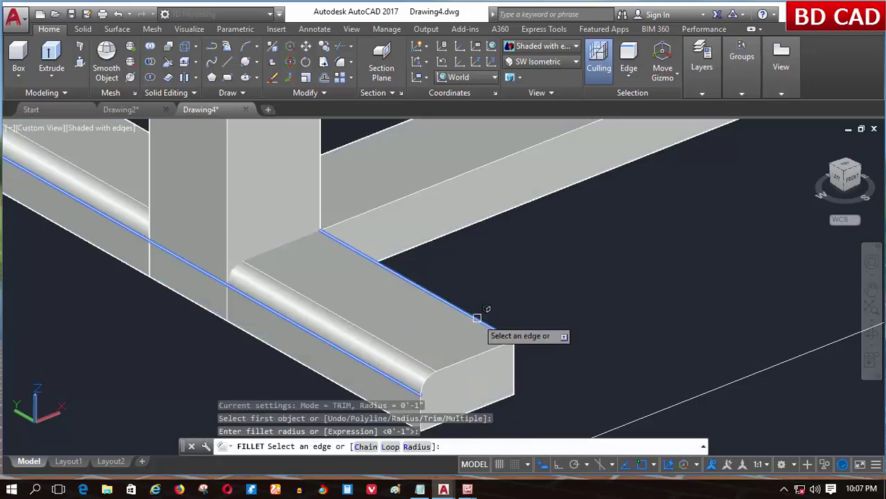
{"action": "key", "text": "Return"}
Fillet the foot end edge and the long beam's upper edge with the 1-inch radius.
{"action": "key", "text": "Return"}
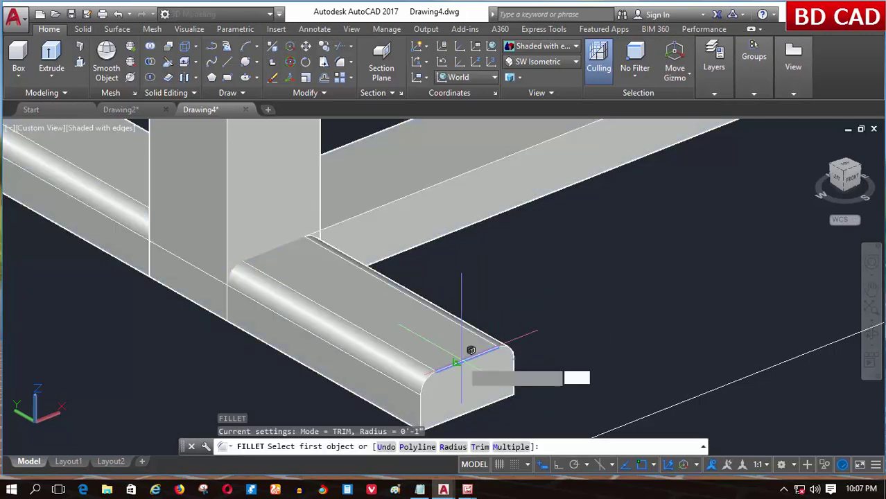
{"action": "left_click", "coordinate": [461, 358]}
{"action": "key", "text": "Return"}
{"action": "key", "text": "Return"}
{"action": "scroll", "coordinate": [416, 333], "scroll_direction": "down", "scroll_amount": 5}
{"action": "scroll", "coordinate": [322, 300], "scroll_direction": "up", "scroll_amount": 3}
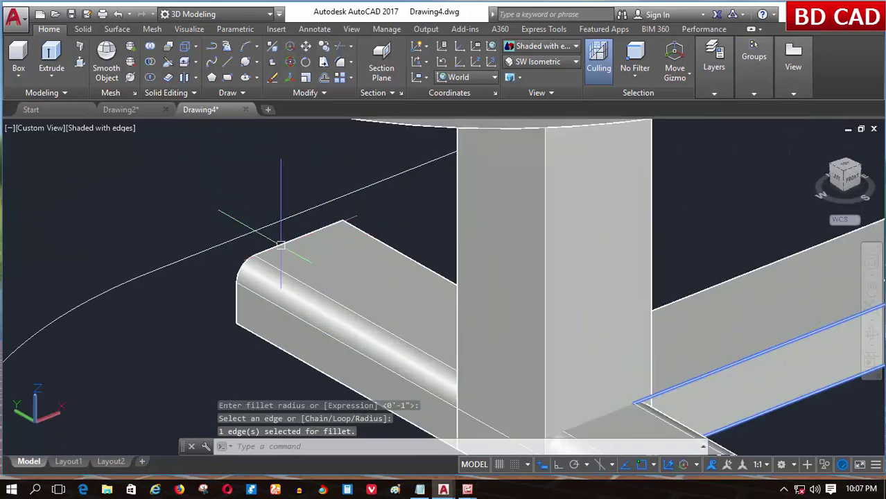
{"action": "scroll", "coordinate": [277, 246], "scroll_direction": "up", "scroll_amount": 3}
{"action": "key", "text": "Return"}
{"action": "type", "text": "r"}
{"action": "key", "text": "Return"}
{"action": "scroll", "coordinate": [219, 256], "scroll_direction": "down", "scroll_amount": 5}
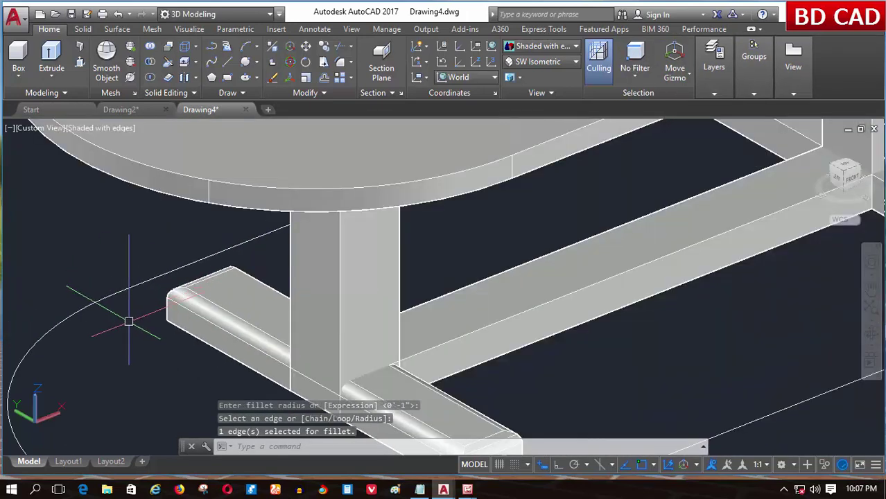
{"action": "scroll", "coordinate": [478, 325], "scroll_direction": "up", "scroll_amount": 5}
{"action": "key", "text": "Return"}
{"action": "type", "text": "r"}
{"action": "key", "text": "Return"}
{"action": "key", "text": "Return"}
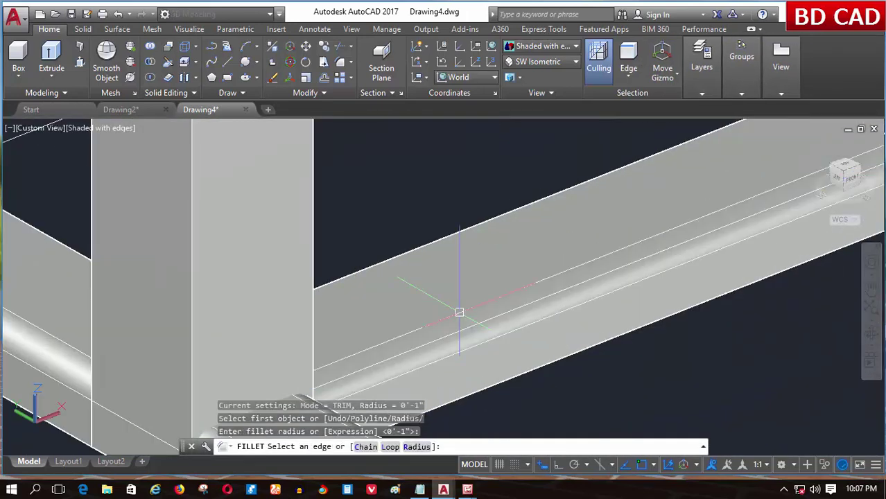
{"action": "key", "text": "Return"}
{"action": "key", "text": "Return"}
{"action": "left_click", "coordinate": [411, 251]}
{"action": "key", "text": "Return"}
{"action": "key", "text": "Return"}
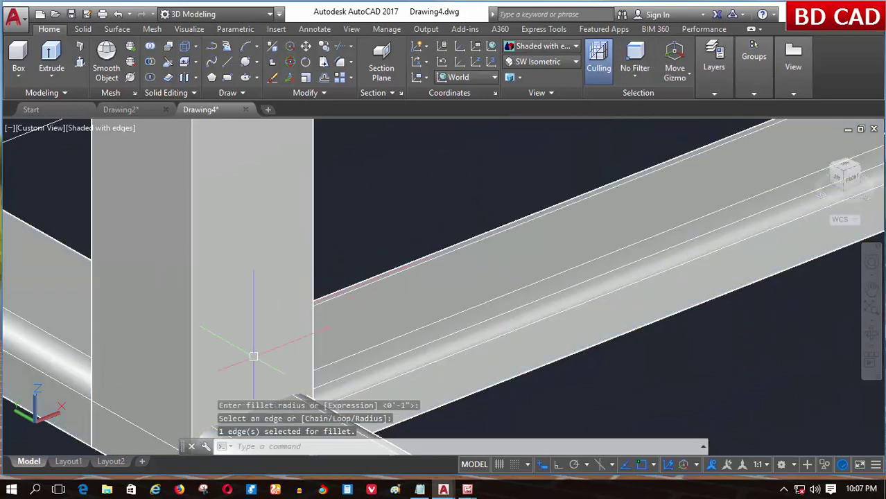
{"action": "scroll", "coordinate": [411, 251], "scroll_direction": "down", "scroll_amount": 5}
{"action": "scroll", "coordinate": [413, 292], "scroll_direction": "up", "scroll_amount": 3}
{"action": "scroll", "coordinate": [413, 288], "scroll_direction": "up", "scroll_amount": 2}
Round the right beam's edges and an upper beam edge with 1-inch fillets.
{"action": "key", "text": "Return"}
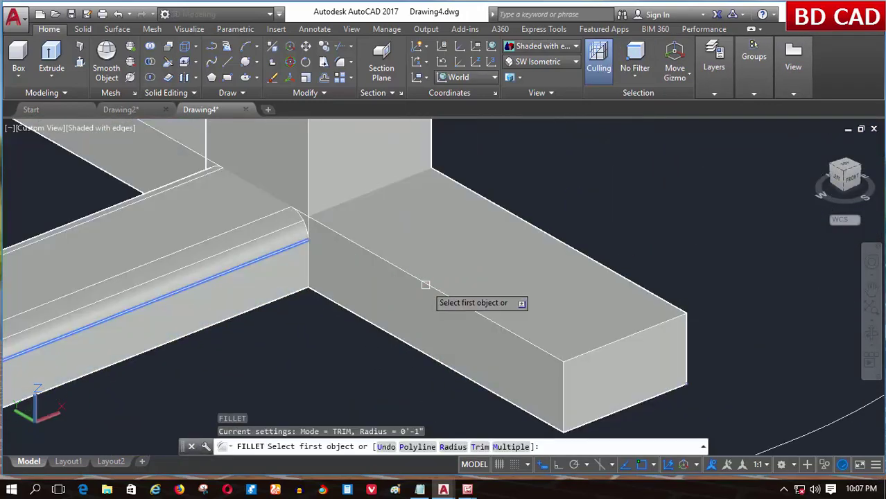
{"action": "left_click", "coordinate": [424, 283]}
{"action": "key", "text": "Return"}
{"action": "key", "text": "Return"}
{"action": "scroll", "coordinate": [297, 217], "scroll_direction": "down", "scroll_amount": 1}
{"action": "scroll", "coordinate": [297, 217], "scroll_direction": "up", "scroll_amount": 1}
{"action": "key", "text": "Return"}
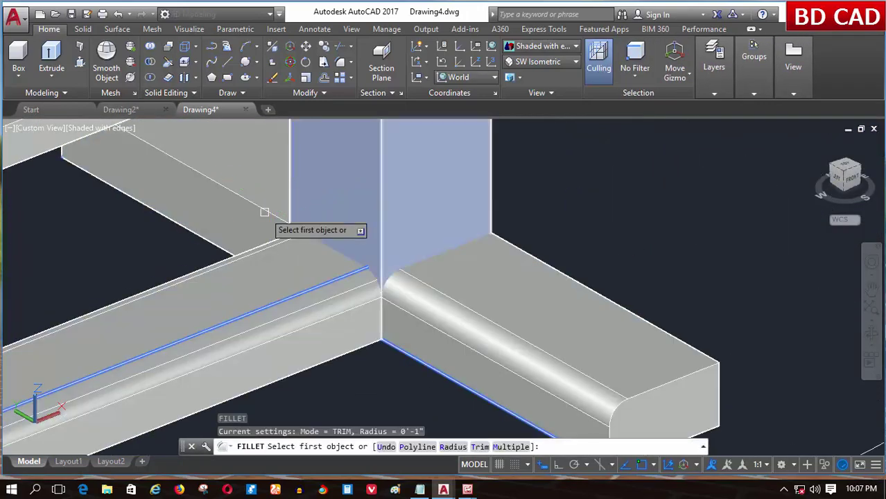
{"action": "left_click", "coordinate": [271, 201]}
{"action": "key", "text": "Return"}
{"action": "key", "text": "Return"}
{"action": "middle_click_drag", "start_coordinate": [264, 210], "coordinate": [141, 208]}
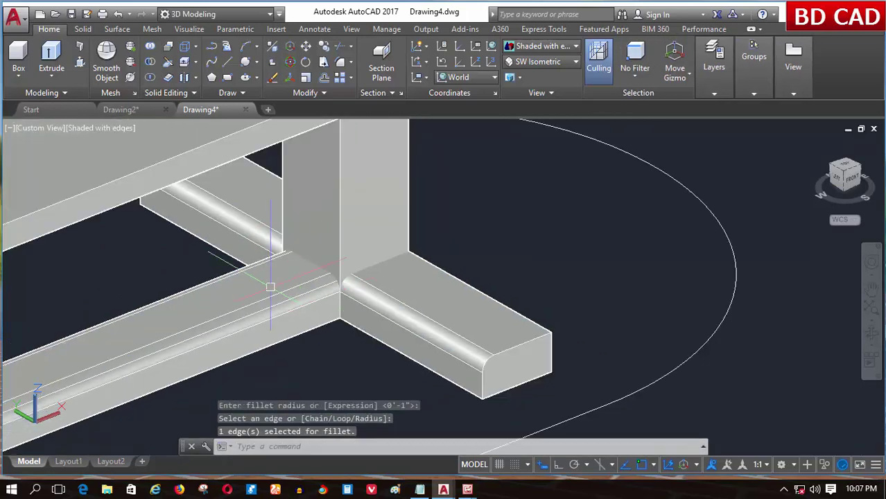
{"action": "scroll", "coordinate": [478, 276], "scroll_direction": "up", "scroll_amount": 1}
{"action": "key", "text": "Return"}
{"action": "left_click", "coordinate": [472, 297]}
{"action": "key", "text": "Return"}
{"action": "key", "text": "Return"}
{"action": "scroll", "coordinate": [473, 296], "scroll_direction": "down", "scroll_amount": 1}
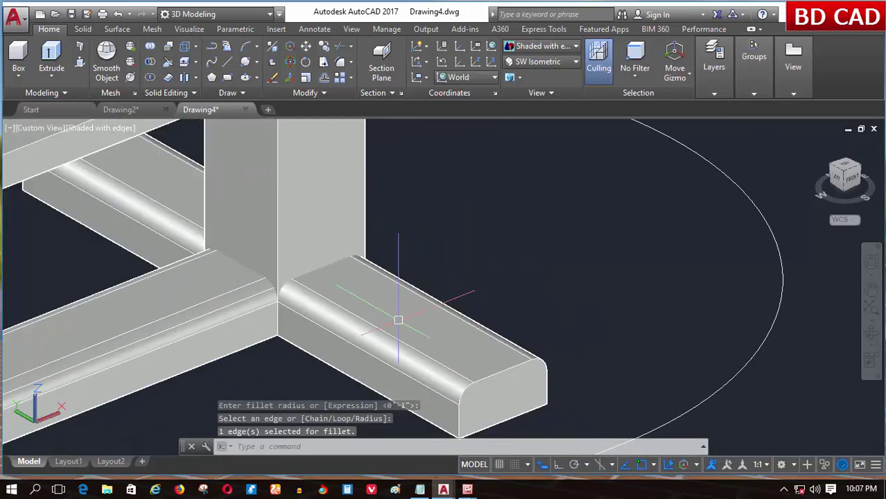
{"action": "key", "text": "Return"}
{"action": "key", "text": "Return"}
{"action": "key", "text": "Return"}
{"action": "scroll", "coordinate": [493, 374], "scroll_direction": "down", "scroll_amount": 1}
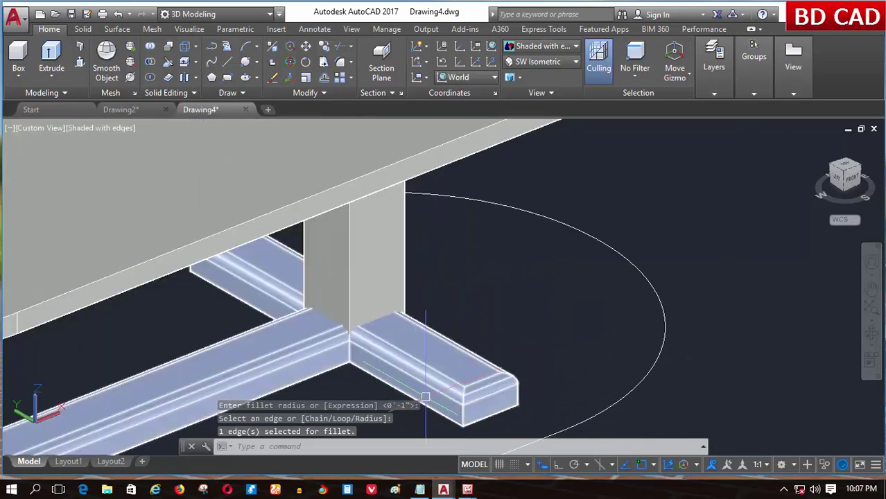
{"action": "scroll", "coordinate": [320, 292], "scroll_direction": "up", "scroll_amount": 1}
{"action": "scroll", "coordinate": [207, 208], "scroll_direction": "up", "scroll_amount": 1}
{"action": "scroll", "coordinate": [292, 208], "scroll_direction": "down", "scroll_amount": 2}
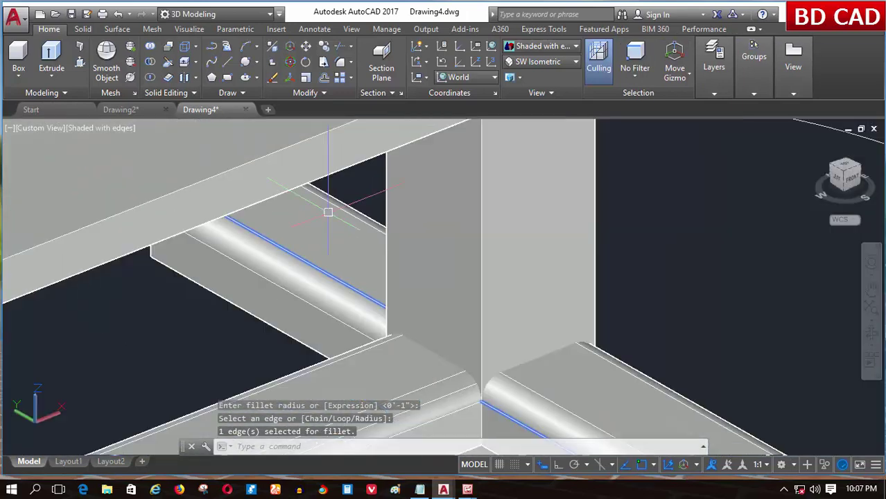
{"action": "scroll", "coordinate": [347, 228], "scroll_direction": "down", "scroll_amount": 1}
{"action": "scroll", "coordinate": [363, 250], "scroll_direction": "up", "scroll_amount": 1}
{"action": "scroll", "coordinate": [367, 257], "scroll_direction": "up", "scroll_amount": 1}
Fillet the vertical column's edges with the default 1-inch radius.
{"action": "key", "text": "Return"}
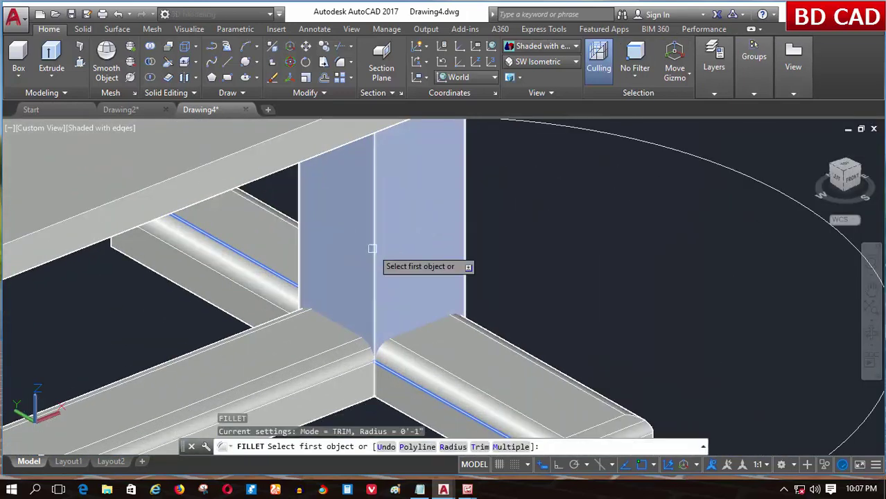
{"action": "left_click", "coordinate": [371, 249]}
{"action": "key", "text": "Return"}
{"action": "key", "text": "Return"}
{"action": "key", "text": "Return"}
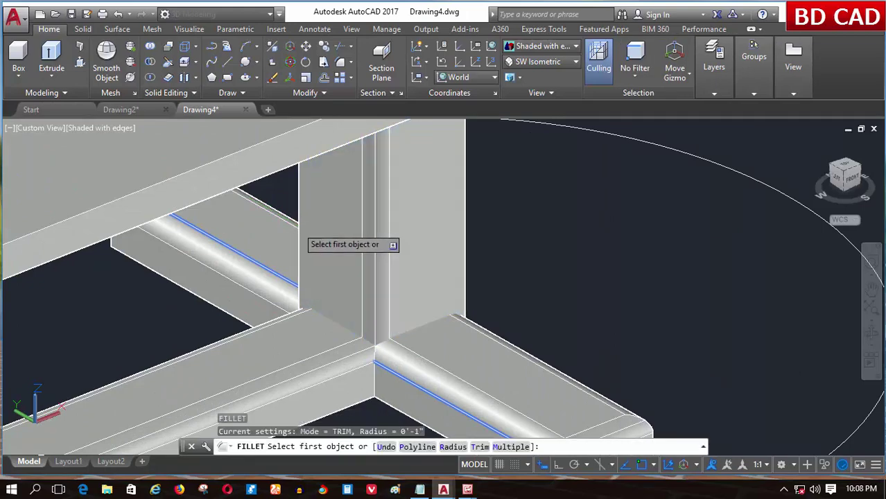
{"action": "left_click", "coordinate": [298, 228]}
{"action": "key", "text": "Return"}
{"action": "key", "text": "Return"}
{"action": "key", "text": "Return"}
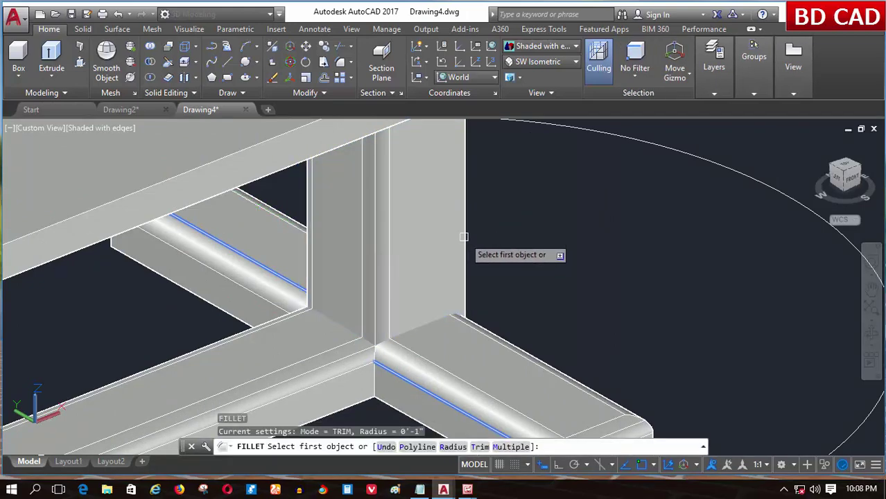
{"action": "left_click", "coordinate": [464, 237]}
{"action": "key", "text": "Return"}
{"action": "key", "text": "Return"}
{"action": "scroll", "coordinate": [464, 237], "scroll_direction": "down", "scroll_amount": 2}
{"action": "scroll", "coordinate": [455, 224], "scroll_direction": "down", "scroll_amount": 1}
{"action": "scroll", "coordinate": [120, 356], "scroll_direction": "up", "scroll_amount": 4}
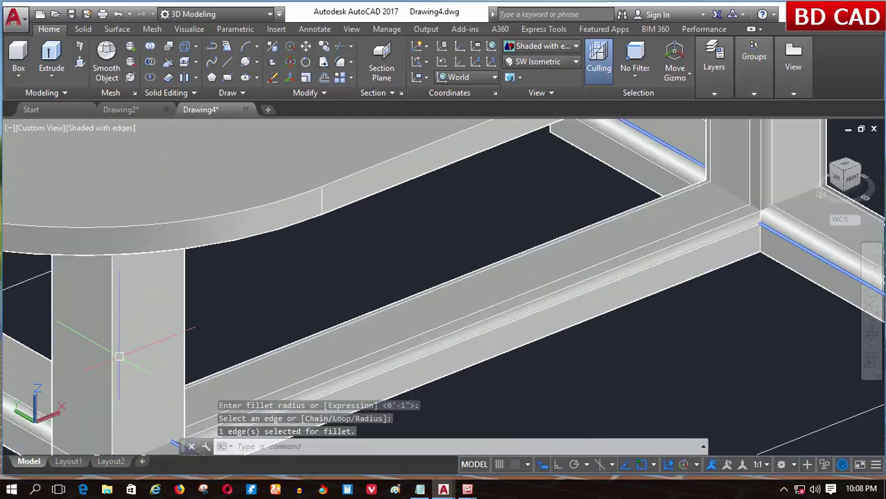
Round the remaining column edges, including the lower-left one, with 1-inch fillets.
{"action": "key", "text": "Return"}
{"action": "key", "text": "Return"}
{"action": "left_click", "coordinate": [113, 357]}
{"action": "key", "text": "Return"}
{"action": "key", "text": "Return"}
{"action": "key", "text": "Return"}
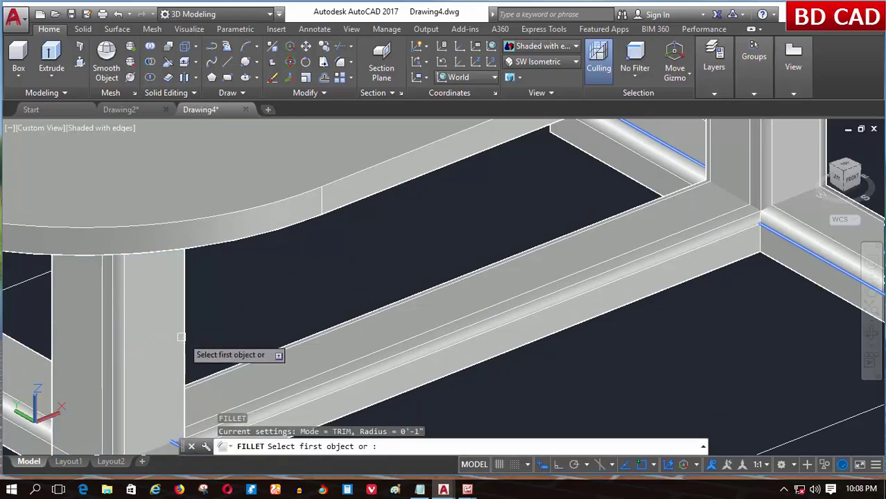
{"action": "left_click", "coordinate": [185, 332]}
{"action": "key", "text": "Return"}
{"action": "key", "text": "Return"}
{"action": "scroll", "coordinate": [154, 334], "scroll_direction": "down", "scroll_amount": 4}
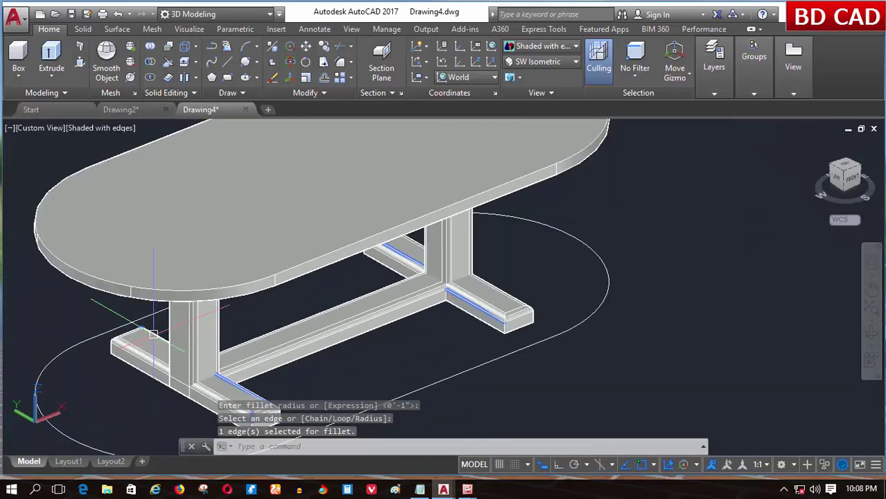
{"action": "scroll", "coordinate": [154, 334], "scroll_direction": "up", "scroll_amount": 4}
{"action": "key", "text": "Return"}
{"action": "left_click", "coordinate": [182, 327]}
{"action": "key", "text": "Return"}
{"action": "key", "text": "Return"}
{"action": "scroll", "coordinate": [182, 327], "scroll_direction": "down", "scroll_amount": 4}
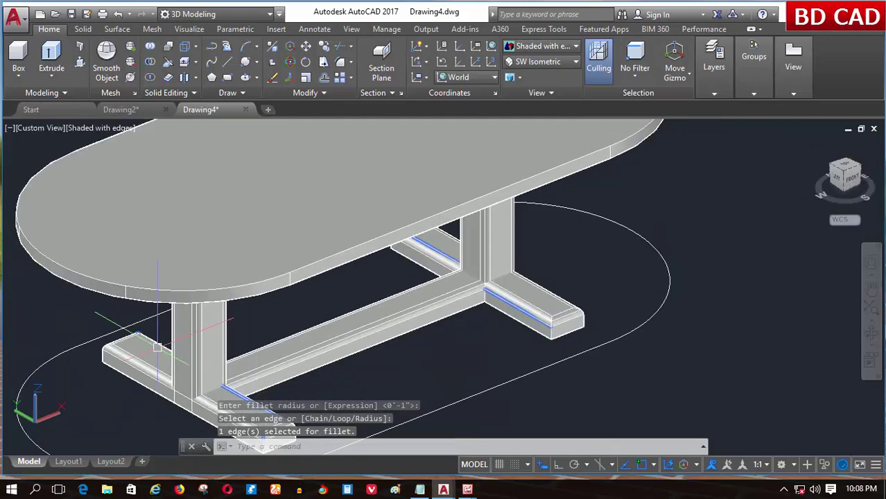
{"action": "scroll", "coordinate": [158, 346], "scroll_direction": "up", "scroll_amount": 4}
Try 1-inch fillets on the oval tabletop's curved edges.
{"action": "key", "text": "Return"}
{"action": "left_click", "coordinate": [253, 289]}
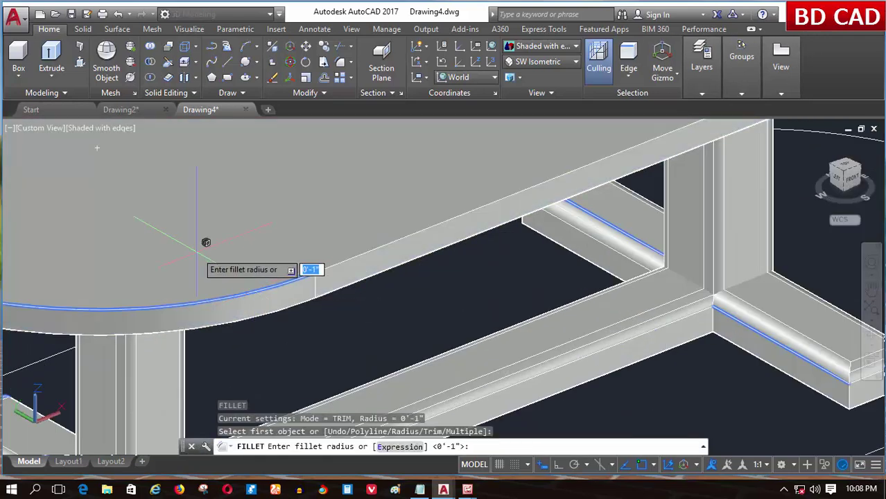
{"action": "key", "text": "Return"}
{"action": "key", "text": "Return"}
{"action": "key", "text": "Return"}
{"action": "left_click", "coordinate": [328, 269]}
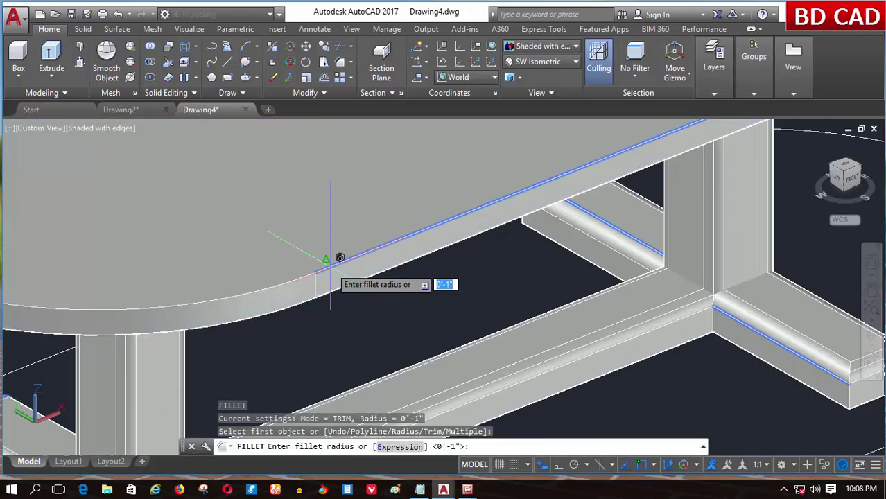
{"action": "key", "text": "Return"}
{"action": "key", "text": "Return"}
{"action": "key", "text": "Return"}
{"action": "scroll", "coordinate": [268, 303], "scroll_direction": "down", "scroll_amount": 4}
{"action": "scroll", "coordinate": [310, 296], "scroll_direction": "up", "scroll_amount": 3}
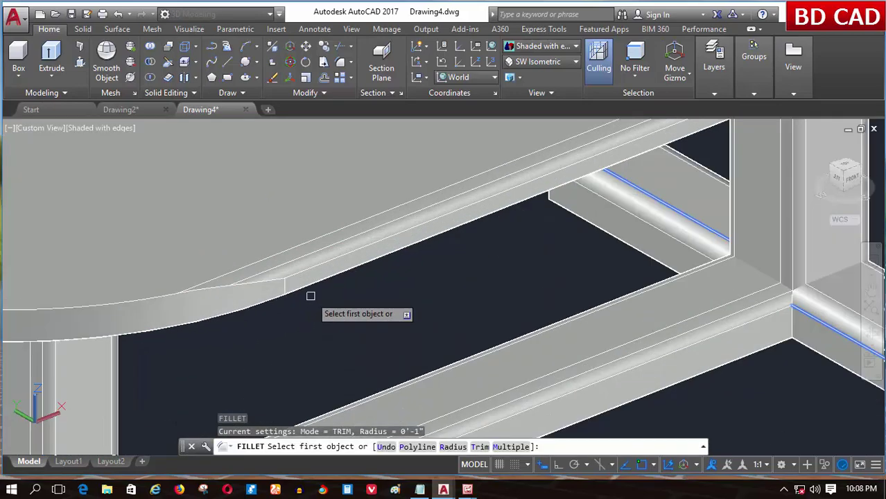
{"action": "scroll", "coordinate": [310, 285], "scroll_direction": "up", "scroll_amount": 2}
{"action": "left_click", "coordinate": [309, 281]}
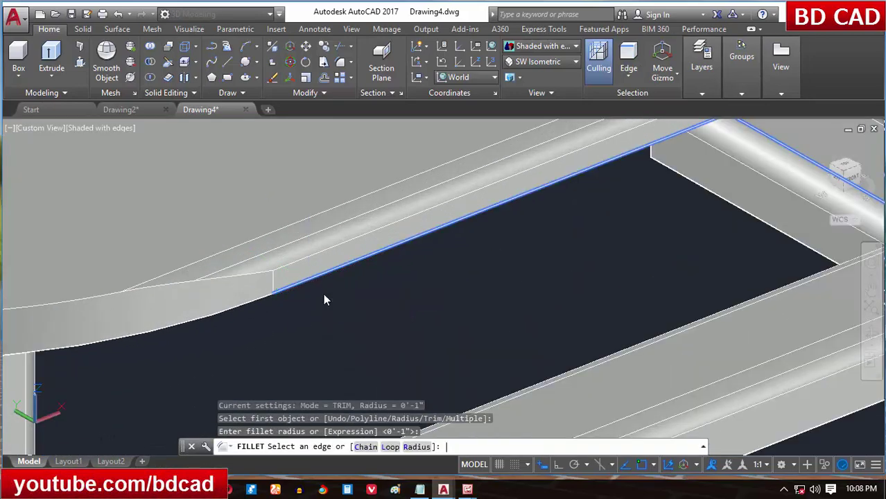
{"action": "key", "text": "Return"}
{"action": "scroll", "coordinate": [325, 299], "scroll_direction": "down", "scroll_amount": 5}
{"action": "key", "text": "Return"}
{"action": "left_click", "coordinate": [158, 298]}
{"action": "key", "text": "Return"}
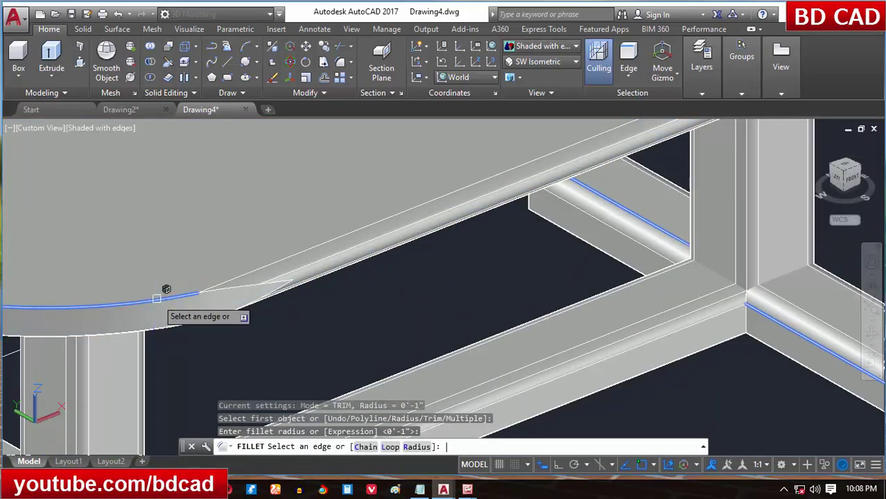
{"action": "key", "text": "Return"}
Attempt fillets on the tabletop's rounded end and long edges, then cancel.
{"action": "scroll", "coordinate": [297, 317], "scroll_direction": "down", "scroll_amount": 3}
{"action": "scroll", "coordinate": [222, 298], "scroll_direction": "down", "scroll_amount": 2}
{"action": "scroll", "coordinate": [229, 277], "scroll_direction": "down", "scroll_amount": 2}
{"action": "scroll", "coordinate": [375, 264], "scroll_direction": "up", "scroll_amount": 5}
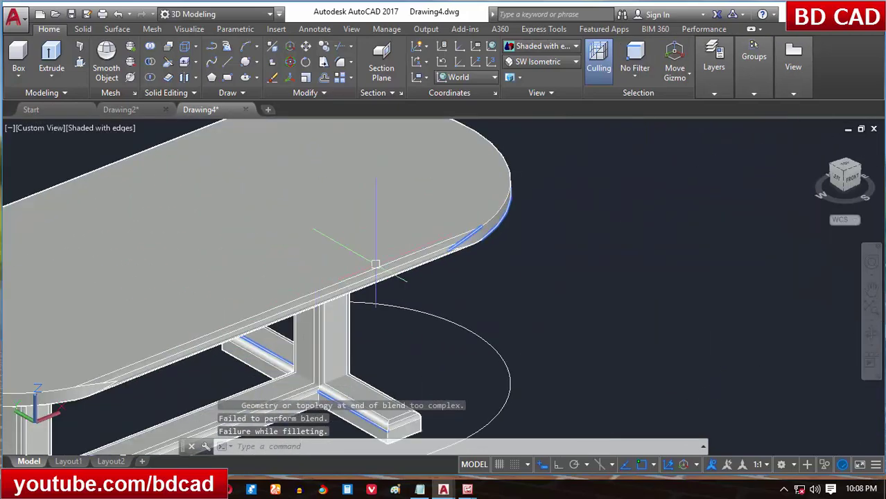
{"action": "scroll", "coordinate": [375, 264], "scroll_direction": "up", "scroll_amount": 2}
{"action": "key", "text": "Return"}
{"action": "left_click", "coordinate": [515, 200]}
{"action": "key", "text": "Return"}
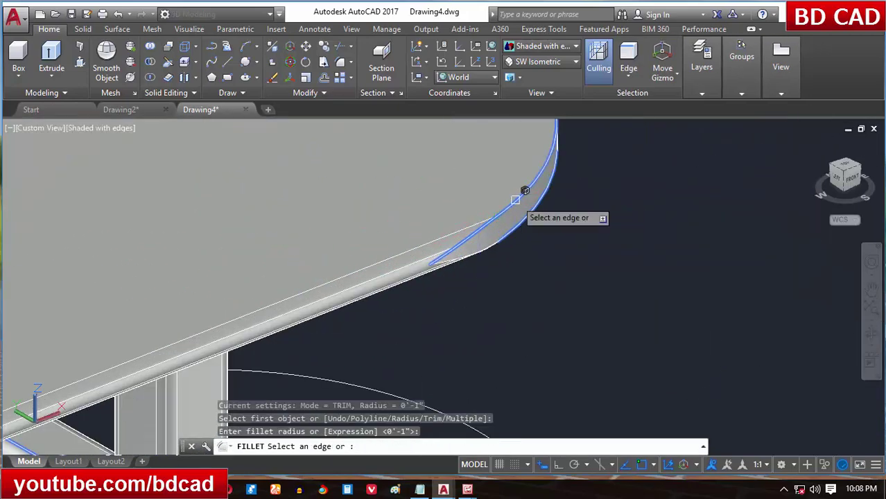
{"action": "key", "text": "Return"}
{"action": "scroll", "coordinate": [518, 199], "scroll_direction": "down", "scroll_amount": 2}
{"action": "scroll", "coordinate": [478, 262], "scroll_direction": "down", "scroll_amount": 2}
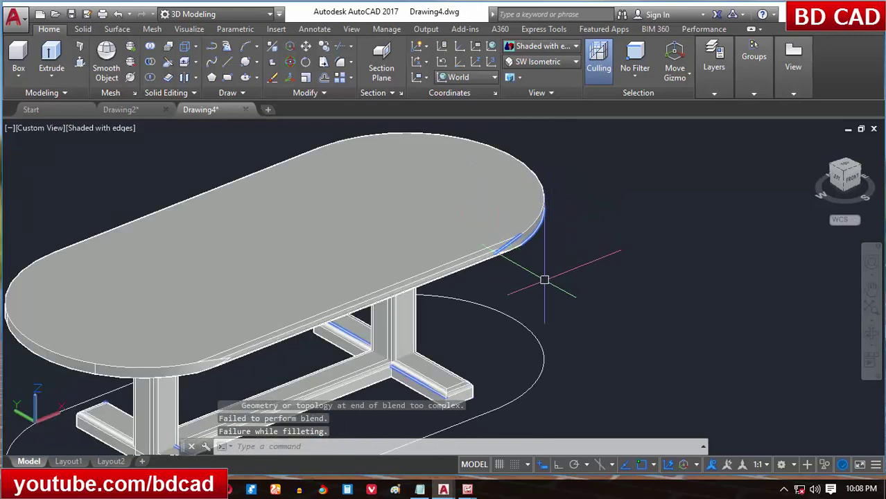
{"action": "mouse_move", "coordinate": [229, 357]}
{"action": "middle_mouse_down", "text": "shift"}
{"action": "mouse_move", "coordinate": [194, 324]}
{"action": "mouse_move", "coordinate": [344, 335]}
{"action": "mouse_move", "coordinate": [333, 291]}
{"action": "middle_mouse_up", "text": "shift"}
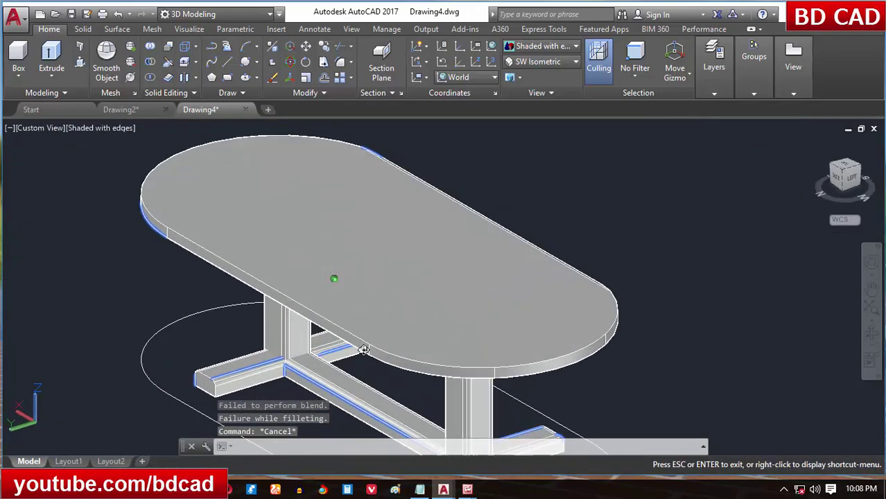
{"action": "scroll", "coordinate": [334, 291], "scroll_direction": "up", "scroll_amount": 3}
{"action": "key", "text": "Return"}
{"action": "left_click", "coordinate": [324, 300]}
{"action": "key", "text": "Return"}
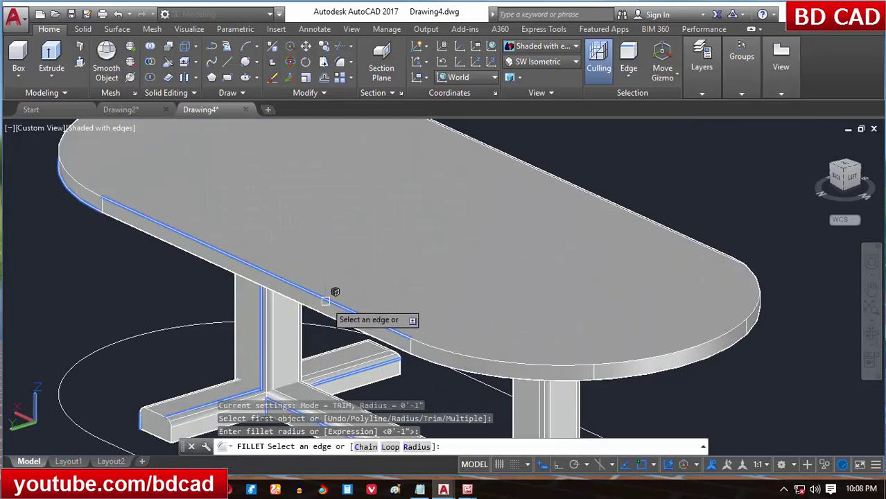
{"action": "key", "text": "Return"}
{"action": "key", "text": "Return"}
{"action": "left_click", "coordinate": [338, 323]}
{"action": "key", "text": "Return"}
{"action": "key", "text": "Return"}
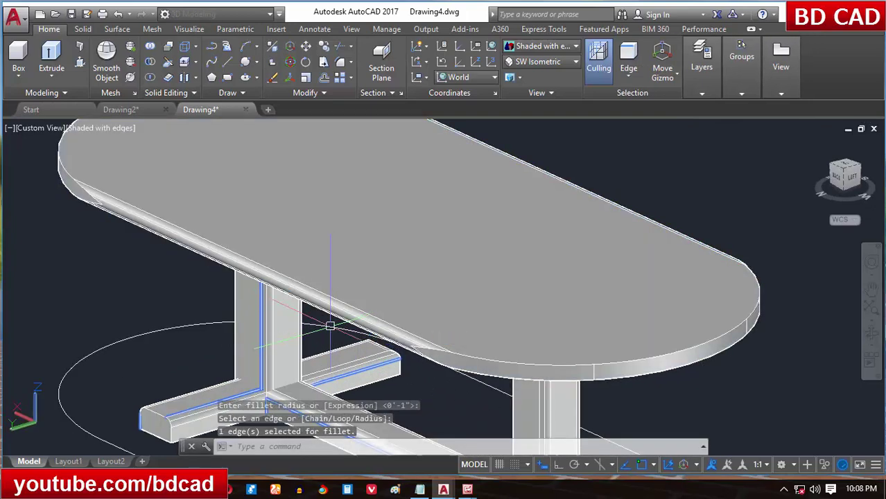
{"action": "scroll", "coordinate": [444, 349], "scroll_direction": "down", "scroll_amount": 3}
{"action": "key", "text": "Escape"}
Undo the tabletop fillets with repeated U commands, keeping the rounded leg edges.
{"action": "mouse_move", "coordinate": [445, 348]}
{"action": "middle_mouse_down", "text": "shift"}
{"action": "mouse_move", "coordinate": [218, 333]}
{"action": "mouse_move", "coordinate": [190, 316]}
{"action": "mouse_move", "coordinate": [219, 350]}
{"action": "mouse_move", "coordinate": [348, 305]}
{"action": "middle_mouse_up", "text": "shift"}
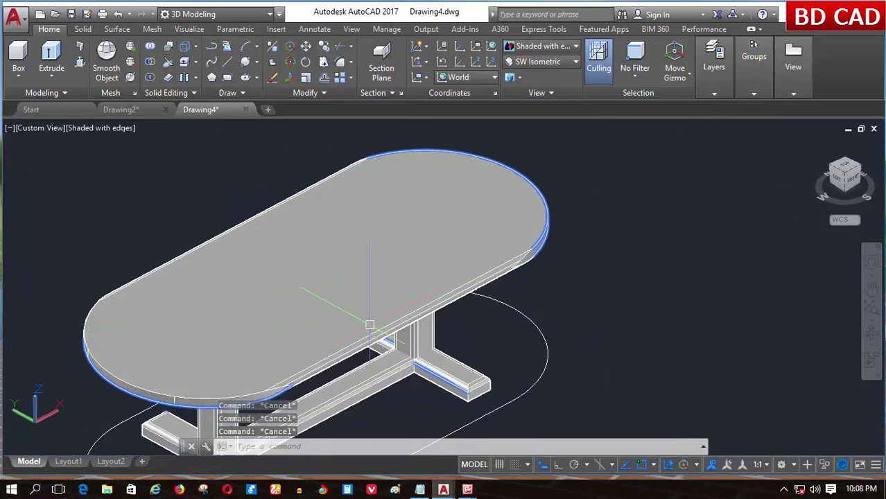
{"action": "type", "text": "u"}
{"action": "key", "text": "Return"}
{"action": "type", "text": "u"}
{"action": "key", "text": "Return"}
{"action": "type", "text": "u"}
{"action": "key", "text": "Return"}
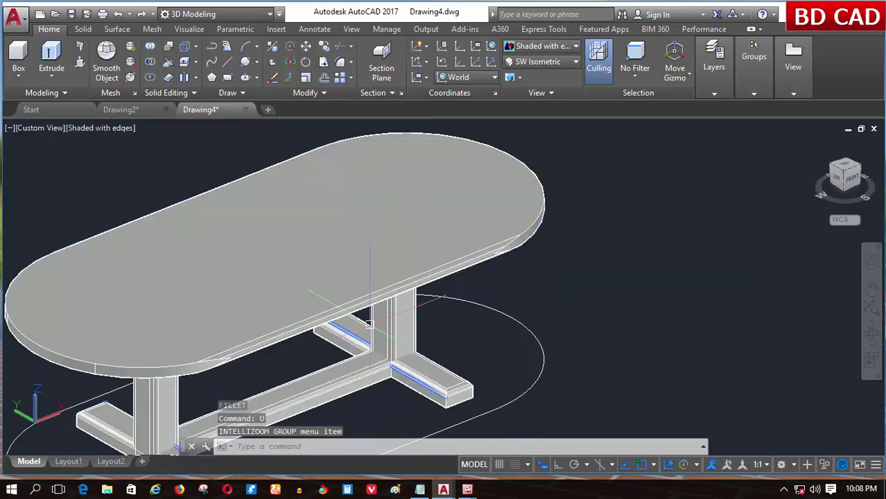
{"action": "key", "text": "Return"}
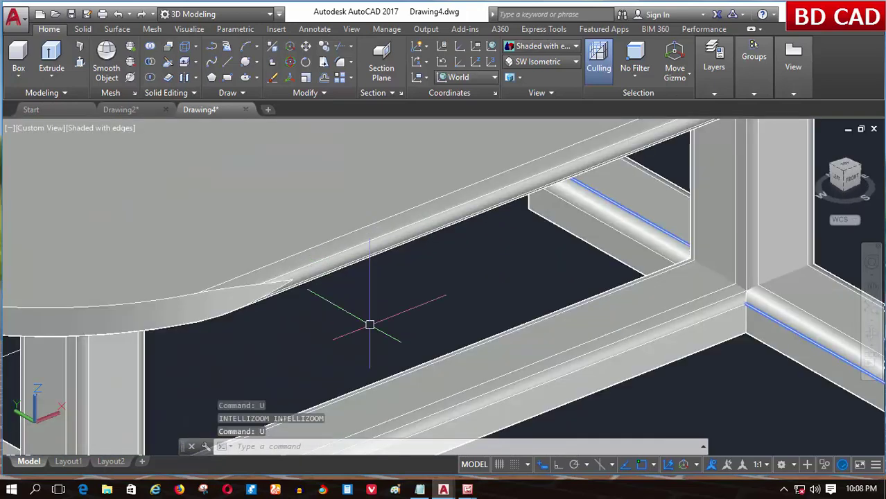
{"action": "key", "text": "Return"}
{"action": "key", "text": "Return"}
{"action": "key", "text": "Return"}
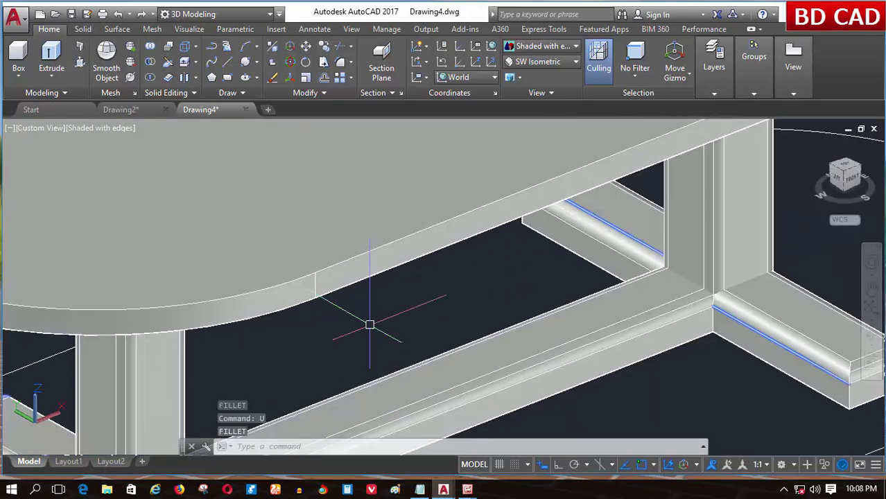
{"action": "type", "text": "U"}
{"action": "key", "text": "Return"}
{"action": "key", "text": "Return"}
{"action": "key", "text": "Return"}
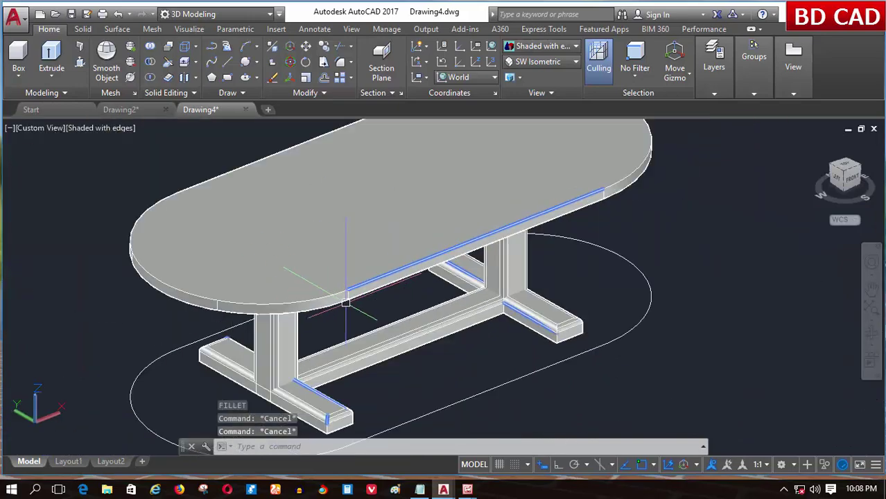
Orbit to a high isometric view and zoom out to the room rectangle.
{"action": "mouse_move", "coordinate": [396, 352]}
{"action": "middle_mouse_down", "text": "shift"}
{"action": "mouse_move", "coordinate": [340, 323]}
{"action": "mouse_move", "coordinate": [348, 336]}
{"action": "mouse_move", "coordinate": [389, 341]}
{"action": "mouse_move", "coordinate": [359, 326]}
{"action": "mouse_move", "coordinate": [395, 360]}
{"action": "mouse_move", "coordinate": [396, 331]}
{"action": "mouse_move", "coordinate": [406, 321]}
{"action": "mouse_move", "coordinate": [450, 313]}
{"action": "mouse_move", "coordinate": [510, 328]}
{"action": "mouse_move", "coordinate": [444, 357]}
{"action": "mouse_move", "coordinate": [362, 328]}
{"action": "mouse_move", "coordinate": [376, 321]}
{"action": "mouse_move", "coordinate": [350, 227]}
{"action": "mouse_move", "coordinate": [301, 170]}
{"action": "middle_mouse_up", "text": "shift"}
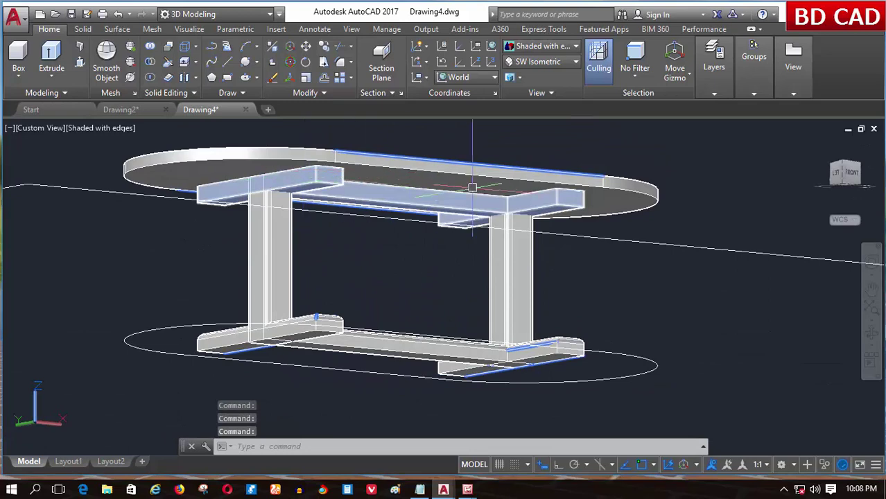
{"action": "mouse_move", "coordinate": [408, 233]}
{"action": "middle_mouse_down", "text": "shift"}
{"action": "mouse_move", "coordinate": [411, 323]}
{"action": "mouse_move", "coordinate": [336, 326]}
{"action": "middle_mouse_up", "text": "shift"}
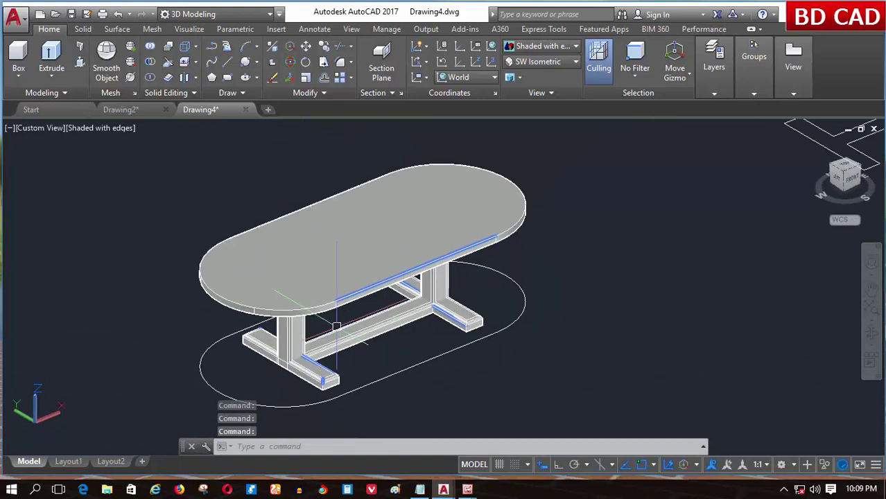
{"action": "scroll", "coordinate": [379, 301], "scroll_direction": "down", "scroll_amount": 5}
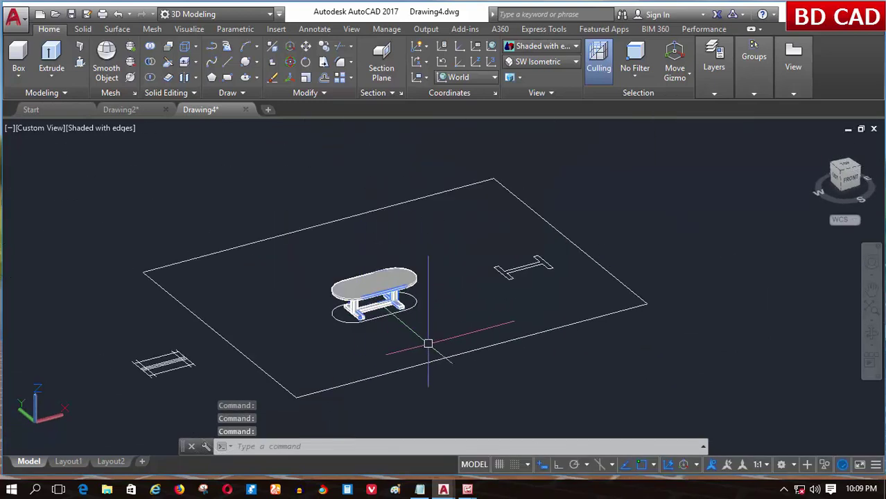
Draw a tall box wall starting from a corner of the floor rectangle.
{"action": "scroll", "coordinate": [176, 227], "scroll_direction": "up", "scroll_amount": 1}
{"action": "scroll", "coordinate": [176, 227], "scroll_direction": "up", "scroll_amount": 2}
{"action": "left_click", "coordinate": [20, 61]}
{"action": "scroll", "coordinate": [111, 257], "scroll_direction": "down", "scroll_amount": 2}
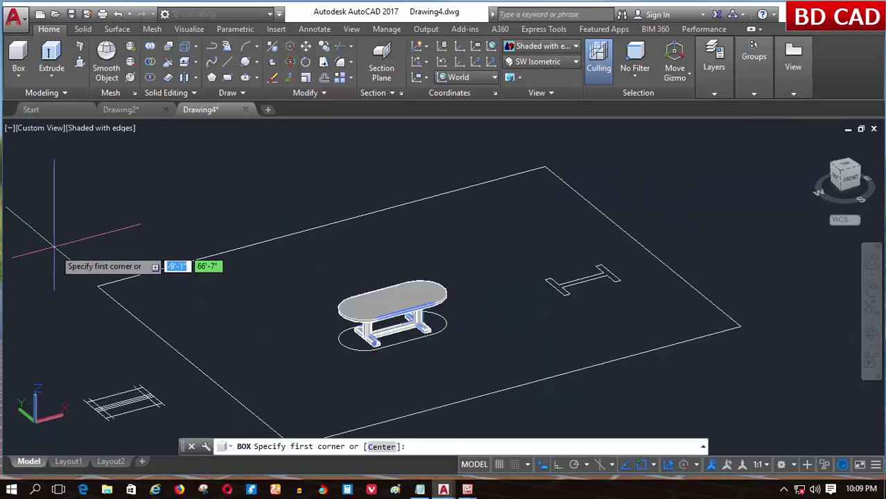
{"action": "left_click", "coordinate": [542, 167]}
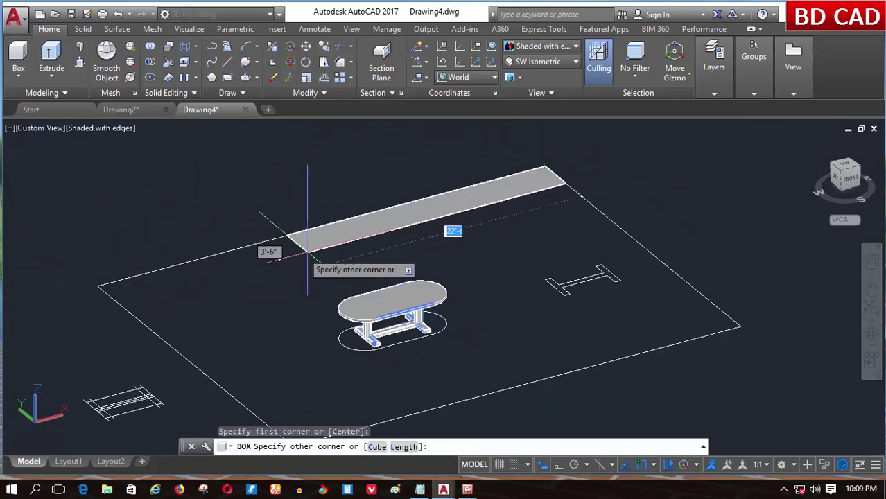
{"action": "scroll", "coordinate": [84, 291], "scroll_direction": "up", "scroll_amount": 3}
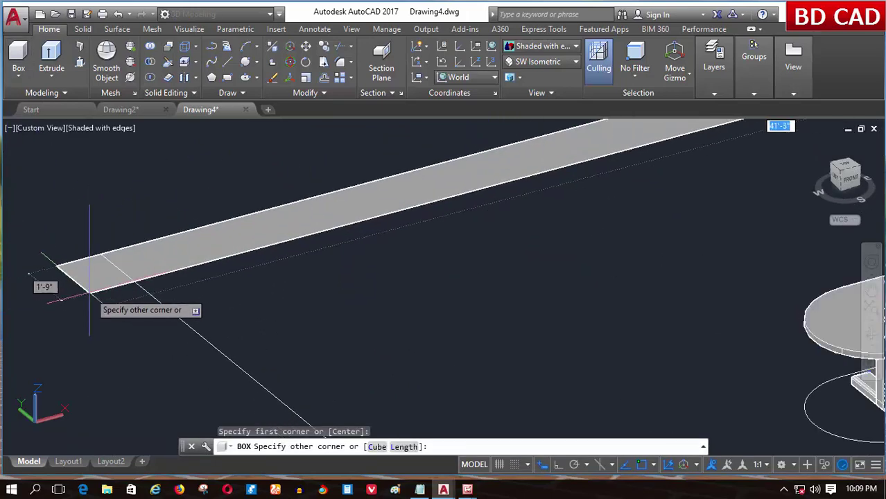
{"action": "left_click", "coordinate": [115, 267]}
{"action": "scroll", "coordinate": [124, 346], "scroll_direction": "down", "scroll_amount": 3}
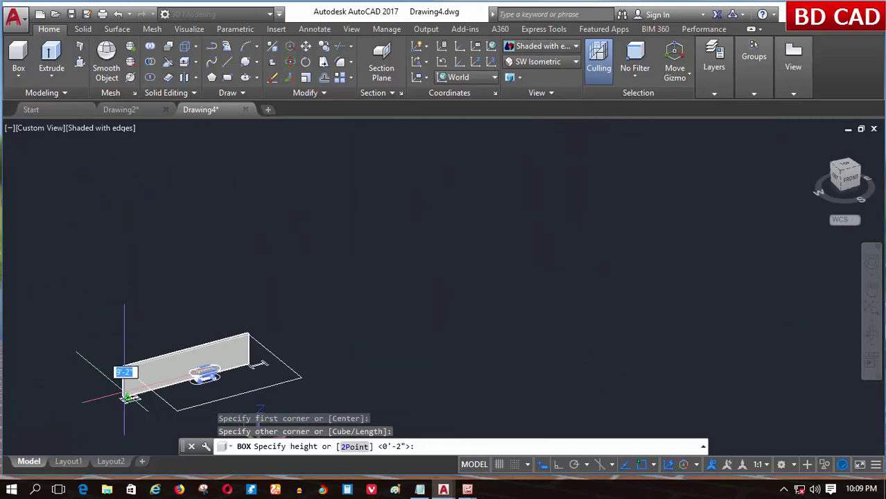
{"action": "left_click", "coordinate": [132, 294]}
{"action": "scroll", "coordinate": [114, 347], "scroll_direction": "up", "scroll_amount": 3}
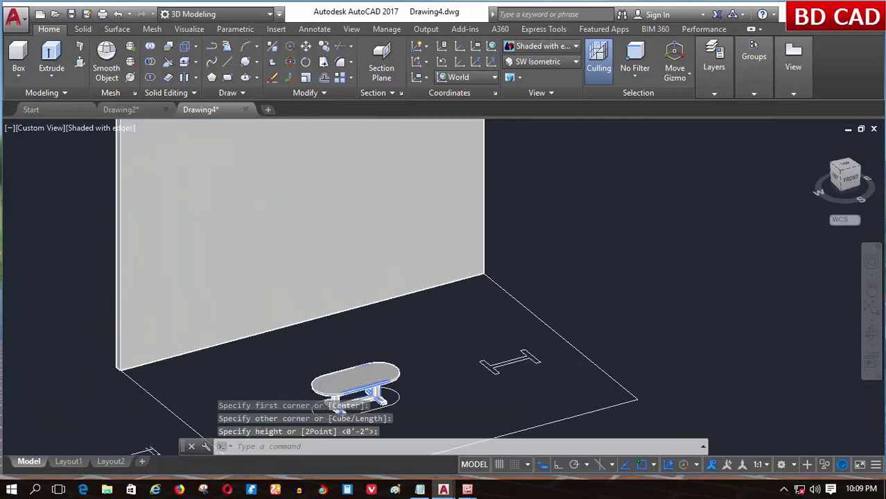
{"action": "scroll", "coordinate": [107, 368], "scroll_direction": "up", "scroll_amount": 2}
{"action": "scroll", "coordinate": [107, 368], "scroll_direction": "up", "scroll_amount": 2}
Draw a second tall box wall along the floor's side edge, forming an L-shaped corner.
{"action": "key", "text": "Return"}
{"action": "left_click", "coordinate": [250, 362]}
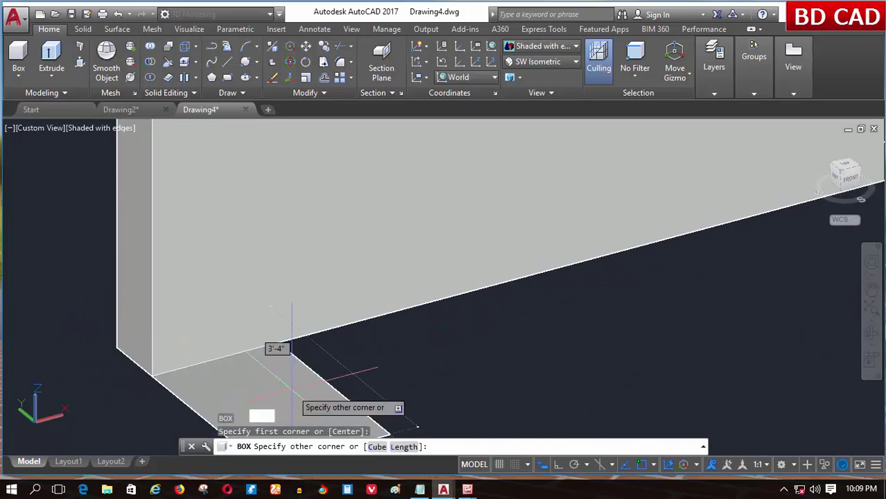
{"action": "scroll", "coordinate": [273, 348], "scroll_direction": "down", "scroll_amount": 3}
{"action": "scroll", "coordinate": [207, 367], "scroll_direction": "down", "scroll_amount": 2}
{"action": "scroll", "coordinate": [206, 385], "scroll_direction": "up", "scroll_amount": 3}
{"action": "scroll", "coordinate": [223, 394], "scroll_direction": "up", "scroll_amount": 2}
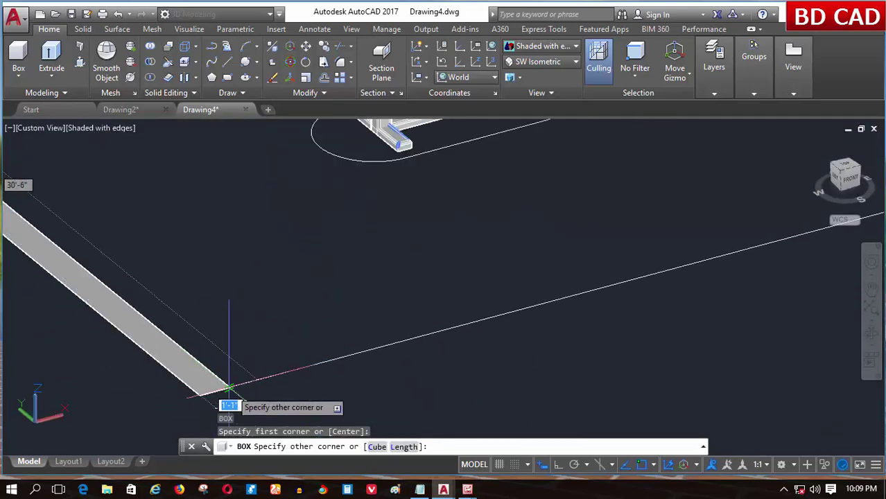
{"action": "left_click", "coordinate": [228, 390]}
{"action": "scroll", "coordinate": [222, 395], "scroll_direction": "down", "scroll_amount": 3}
{"action": "scroll", "coordinate": [160, 277], "scroll_direction": "down", "scroll_amount": 3}
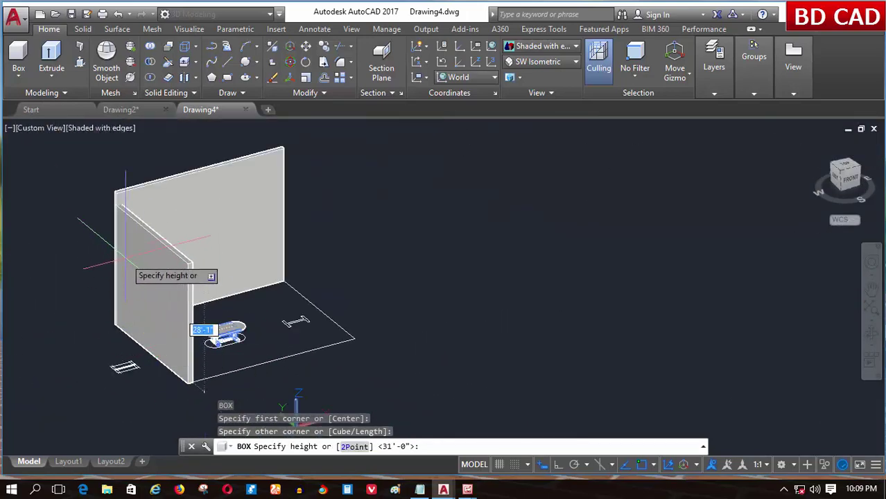
{"action": "left_click", "coordinate": [116, 192]}
{"action": "scroll", "coordinate": [208, 277], "scroll_direction": "up", "scroll_amount": 1}
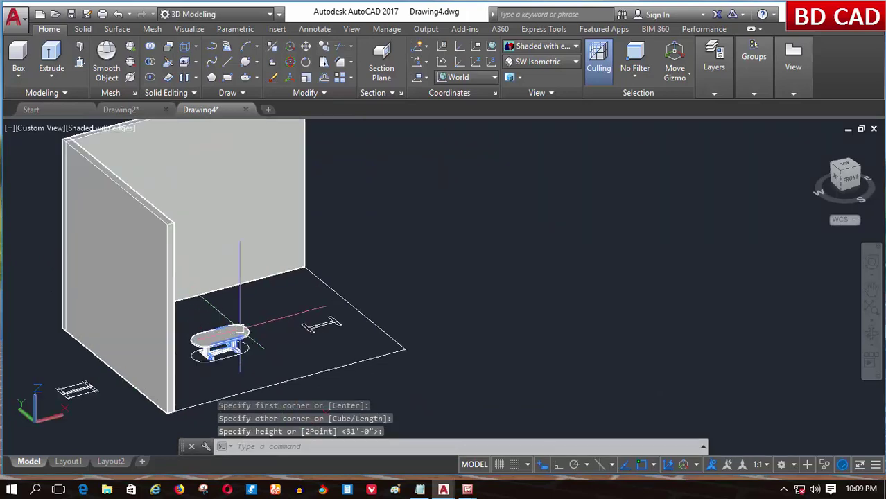
{"action": "middle_click_drag", "start_coordinate": [211, 327], "coordinate": [213, 350], "text": "shift"}
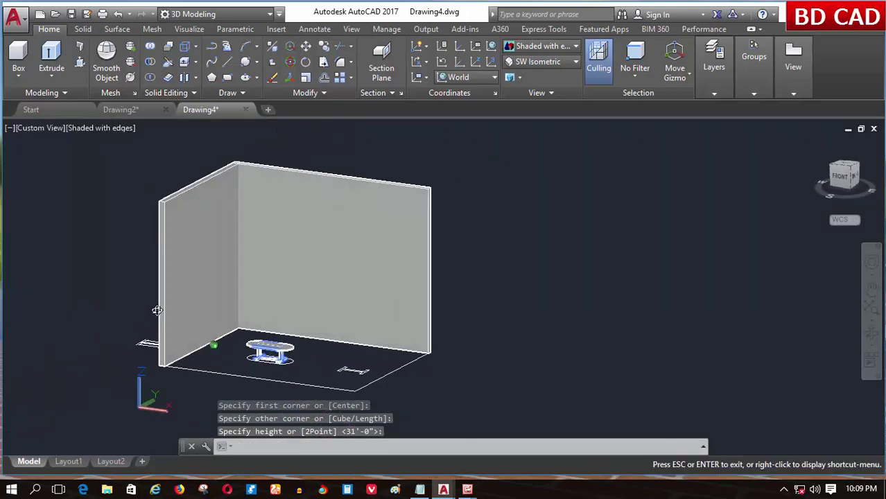
{"action": "scroll", "coordinate": [231, 258], "scroll_direction": "up", "scroll_amount": 5}
{"action": "scroll", "coordinate": [208, 270], "scroll_direction": "down", "scroll_amount": 3}
{"action": "scroll", "coordinate": [211, 291], "scroll_direction": "down", "scroll_amount": 2}
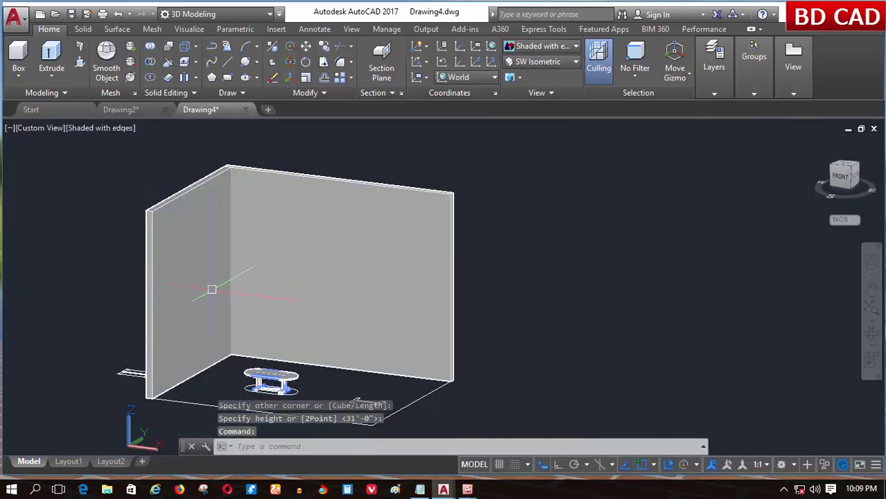
{"action": "scroll", "coordinate": [292, 388], "scroll_direction": "up", "scroll_amount": 3}
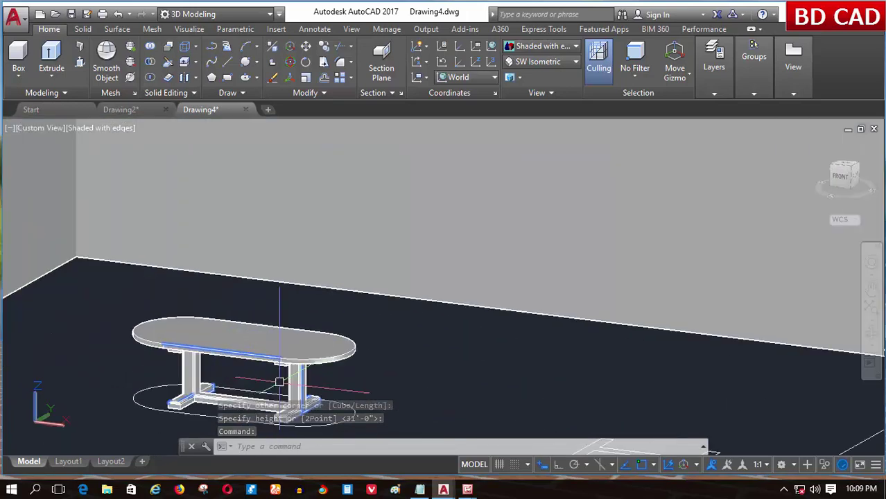
{"action": "scroll", "coordinate": [334, 303], "scroll_direction": "down", "scroll_amount": 1}
{"action": "key", "text": "Escape"}
{"action": "key", "text": "Escape"}
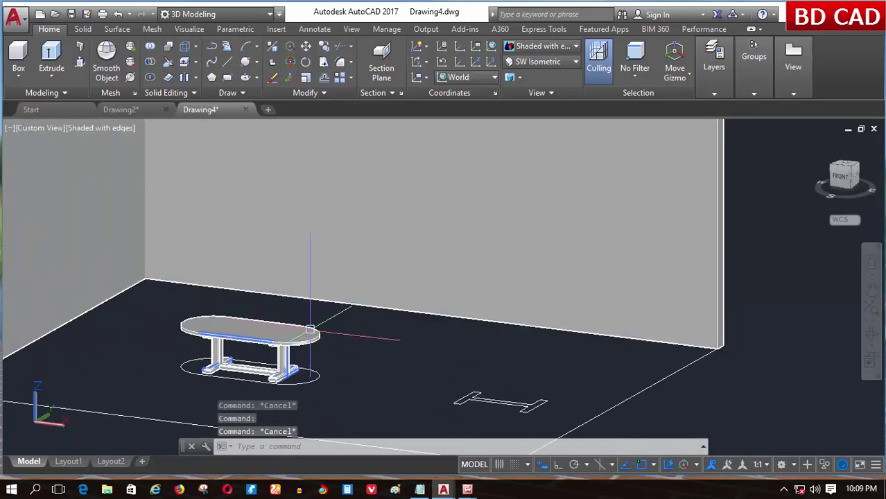
{"action": "mouse_move", "coordinate": [306, 298]}
{"action": "middle_mouse_down", "text": "shift"}
{"action": "mouse_move", "coordinate": [276, 354]}
{"action": "mouse_move", "coordinate": [262, 322]}
{"action": "mouse_move", "coordinate": [237, 386]}
{"action": "mouse_move", "coordinate": [257, 409]}
{"action": "middle_mouse_up", "text": "shift"}
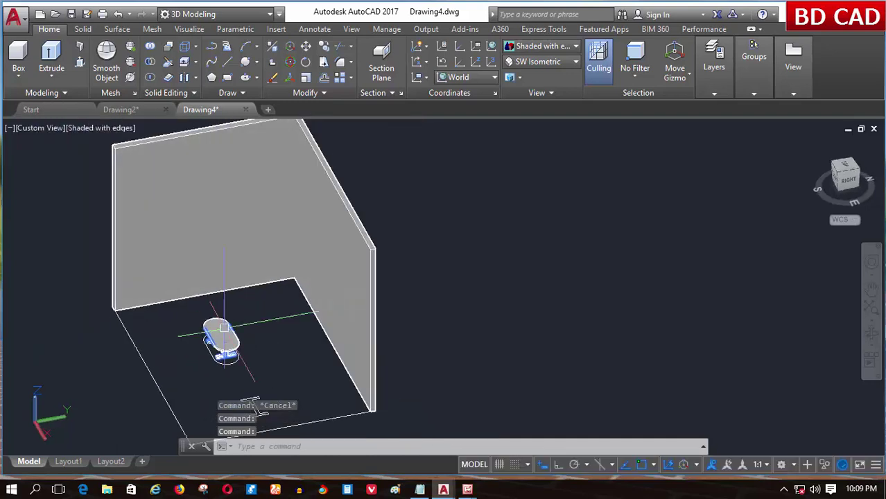
Window-select the six-piece table and move it across the floor near the back wall.
{"action": "left_click", "coordinate": [306, 46]}
{"action": "left_click", "coordinate": [268, 292]}
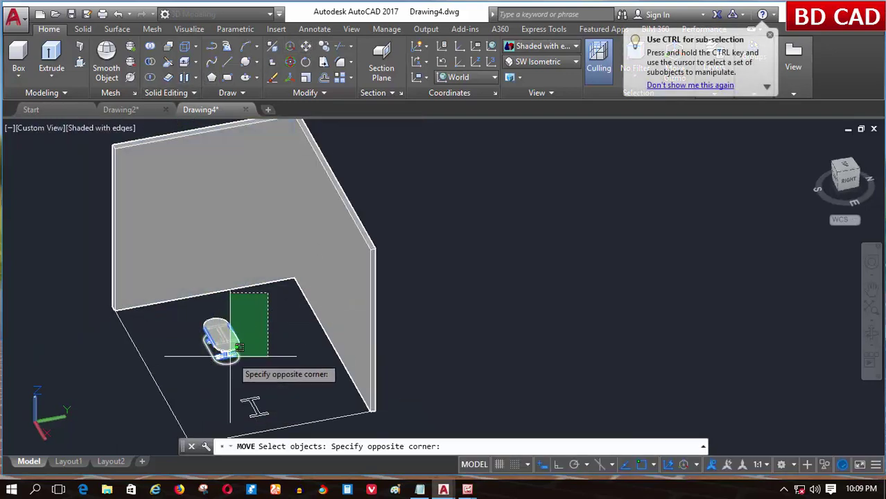
{"action": "left_click", "coordinate": [267, 348]}
{"action": "scroll", "coordinate": [216, 328], "scroll_direction": "up", "scroll_amount": 5}
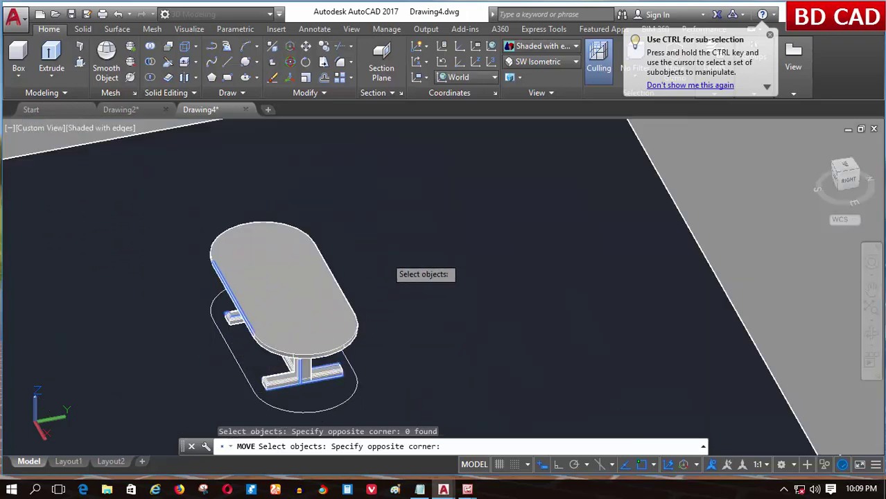
{"action": "left_click", "coordinate": [172, 384]}
{"action": "scroll", "coordinate": [303, 305], "scroll_direction": "down", "scroll_amount": 3}
{"action": "key", "text": "Return"}
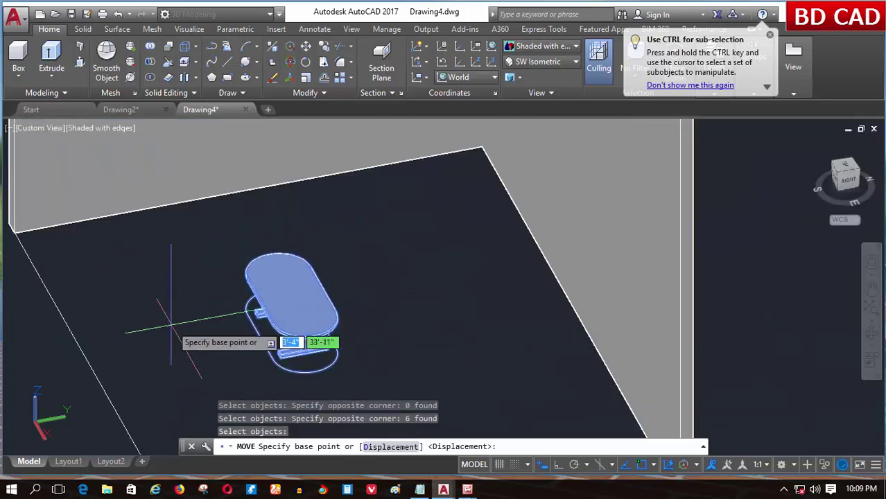
{"action": "left_click", "coordinate": [171, 323]}
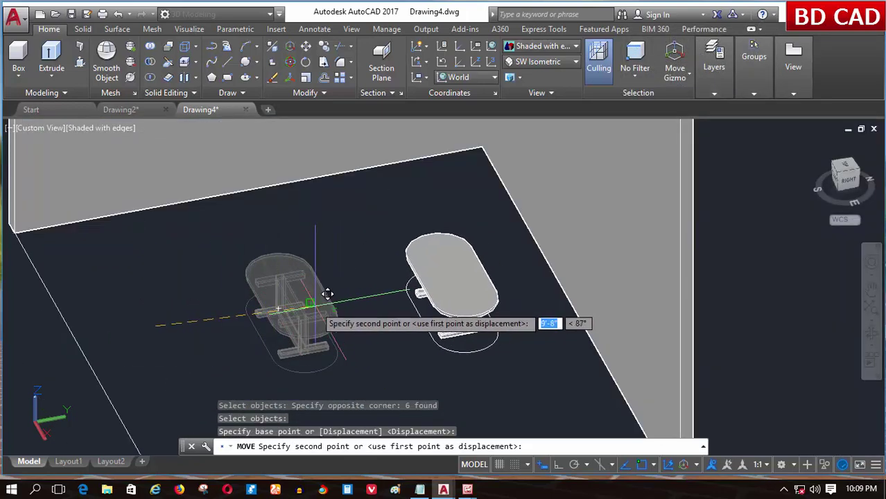
{"action": "mouse_move", "coordinate": [327, 293]}
{"action": "middle_mouse_down", "text": "shift"}
{"action": "mouse_move", "coordinate": [268, 255]}
{"action": "mouse_move", "coordinate": [326, 291]}
{"action": "middle_mouse_up", "text": "shift"}
{"action": "left_click", "coordinate": [395, 228]}
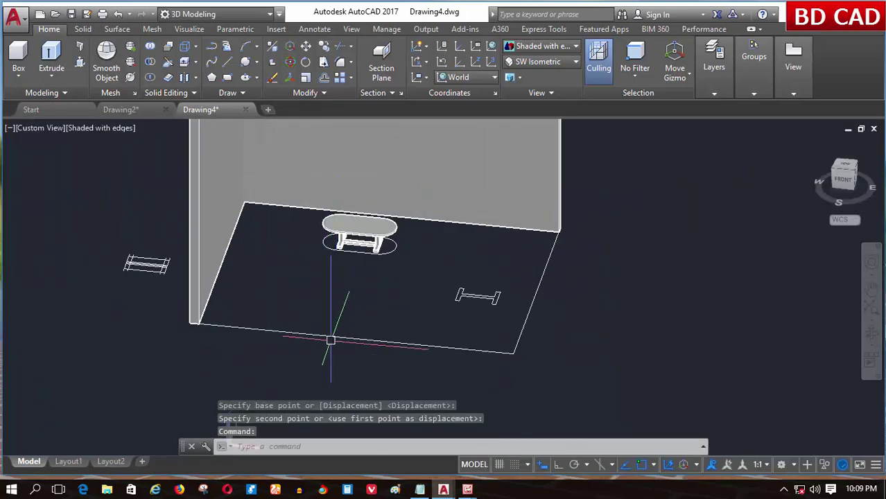
{"action": "left_click", "coordinate": [374, 294]}
{"action": "scroll", "coordinate": [367, 302], "scroll_direction": "up", "scroll_amount": 2}
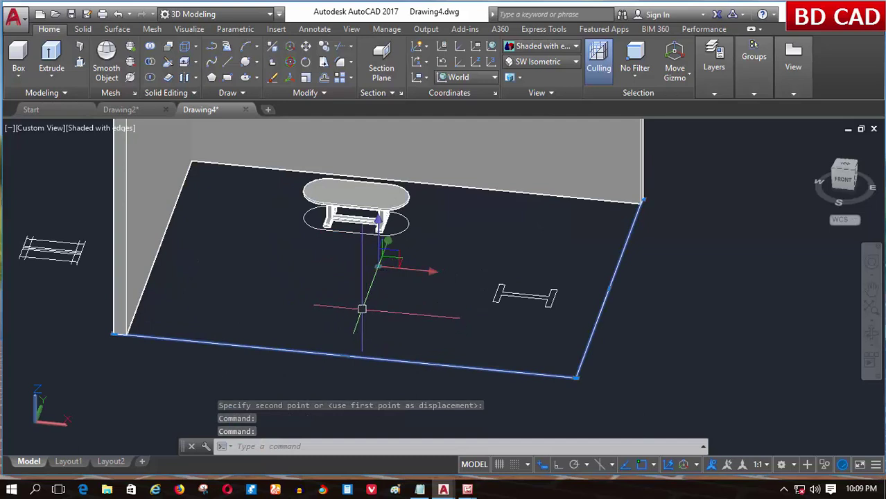
Convert the floor outline into a region.
{"action": "key", "text": "Escape"}
{"action": "key", "text": "Escape"}
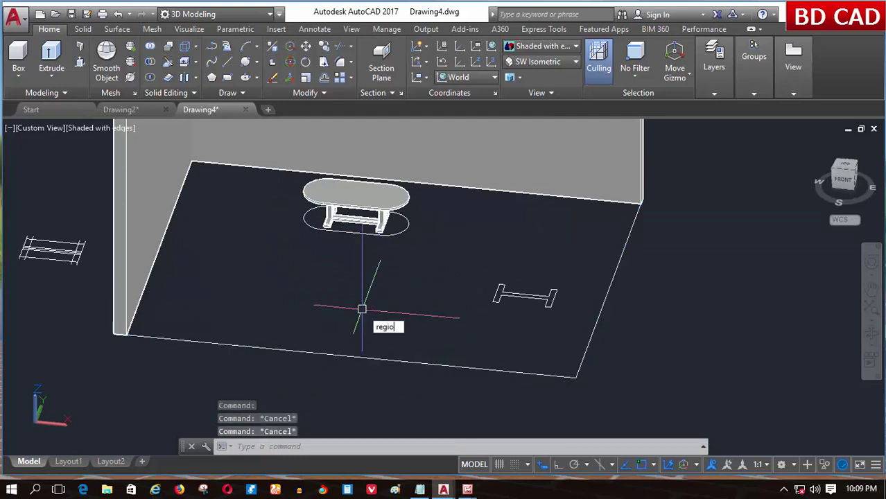
{"action": "key", "text": "Return"}
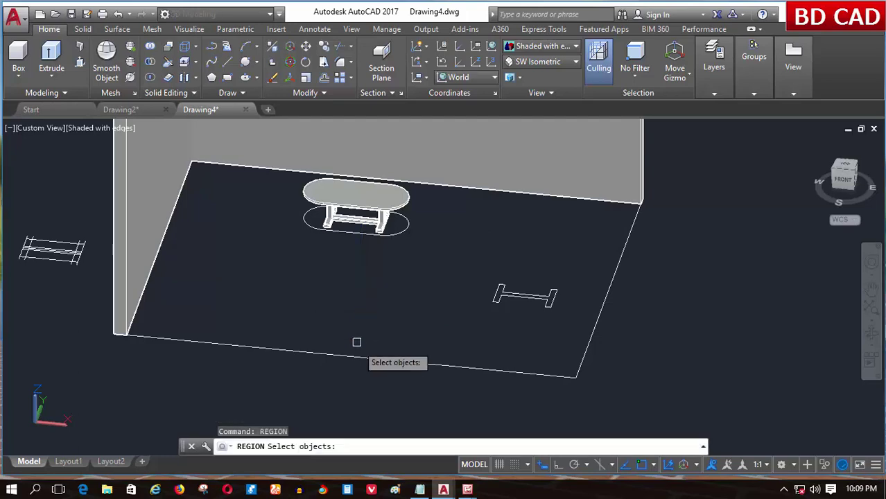
{"action": "left_click", "coordinate": [356, 356]}
{"action": "key", "text": "Return"}
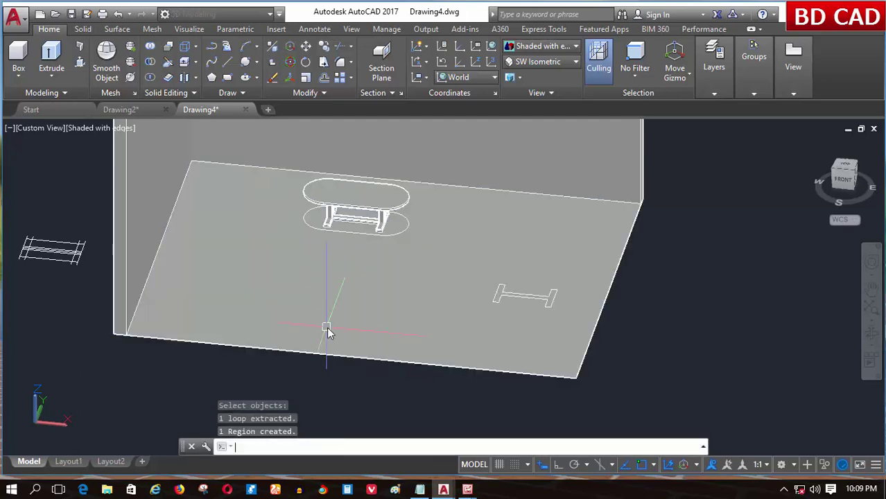
{"action": "left_click", "coordinate": [376, 254]}
{"action": "scroll", "coordinate": [376, 254], "scroll_direction": "up", "scroll_amount": 3}
{"action": "scroll", "coordinate": [431, 300], "scroll_direction": "down", "scroll_amount": 4}
{"action": "scroll", "coordinate": [208, 208], "scroll_direction": "up", "scroll_amount": 2}
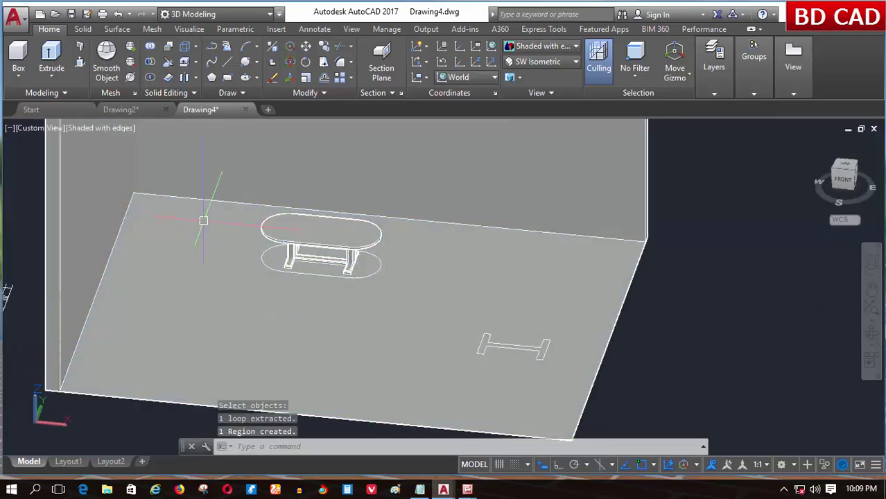
{"action": "scroll", "coordinate": [316, 321], "scroll_direction": "down", "scroll_amount": 2}
{"action": "scroll", "coordinate": [194, 310], "scroll_direction": "down", "scroll_amount": 2}
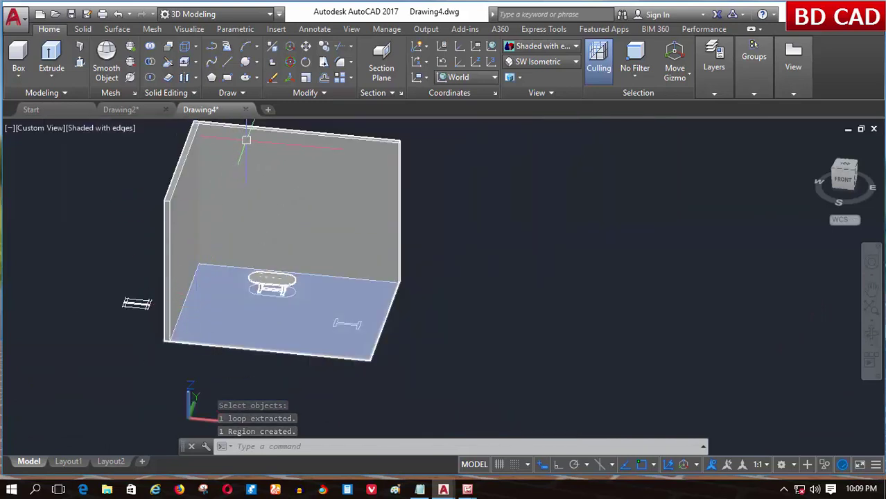
{"action": "scroll", "coordinate": [245, 138], "scroll_direction": "down", "scroll_amount": 2}
Select both box walls and combine them into one unnamed group.
{"action": "left_click", "coordinate": [258, 158]}
{"action": "left_click", "coordinate": [195, 185]}
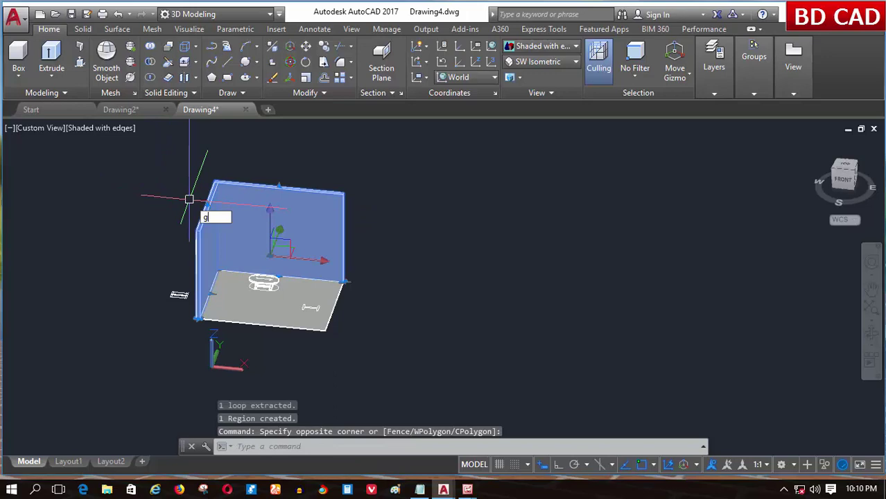
{"action": "key", "text": "Return"}
{"action": "scroll", "coordinate": [249, 208], "scroll_direction": "up", "scroll_amount": 2}
{"action": "scroll", "coordinate": [270, 311], "scroll_direction": "up", "scroll_amount": 1}
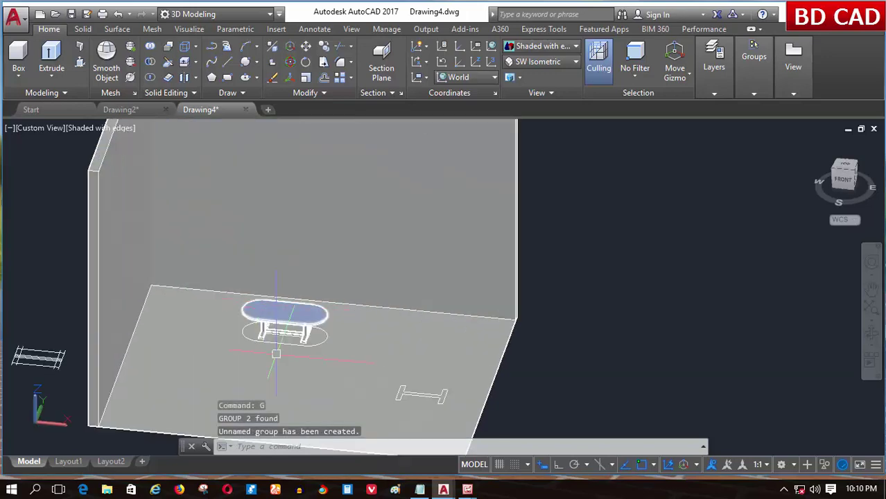
{"action": "scroll", "coordinate": [276, 353], "scroll_direction": "up", "scroll_amount": 4}
{"action": "mouse_move", "coordinate": [281, 333]}
{"action": "middle_mouse_down", "text": "shift"}
{"action": "mouse_move", "coordinate": [299, 246]}
{"action": "mouse_move", "coordinate": [318, 270]}
{"action": "mouse_move", "coordinate": [302, 215]}
{"action": "middle_mouse_up", "text": "shift"}
{"action": "scroll", "coordinate": [318, 271], "scroll_direction": "down", "scroll_amount": 2}
{"action": "scroll", "coordinate": [300, 247], "scroll_direction": "up", "scroll_amount": 5}
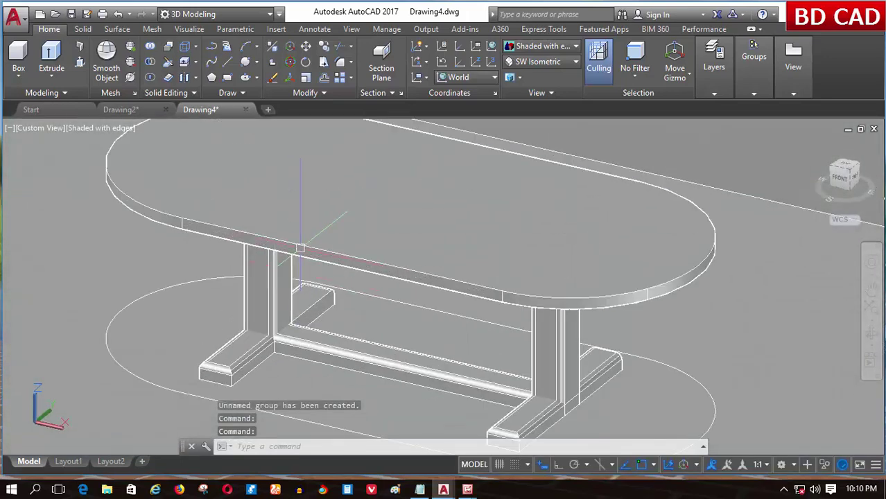
{"action": "scroll", "coordinate": [300, 247], "scroll_direction": "down", "scroll_amount": 4}
{"action": "middle_click_drag", "start_coordinate": [299, 247], "coordinate": [315, 288], "text": "shift"}
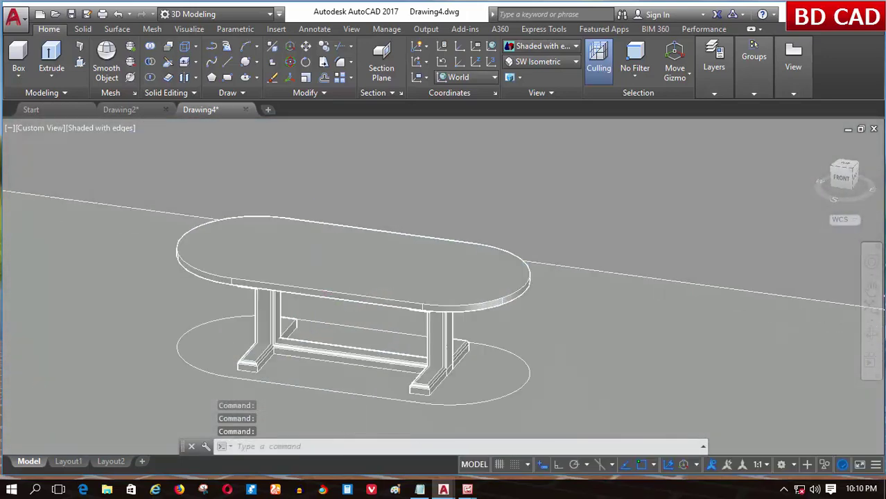
{"action": "scroll", "coordinate": [259, 250], "scroll_direction": "up", "scroll_amount": 4}
{"action": "scroll", "coordinate": [259, 250], "scroll_direction": "down", "scroll_amount": 4}
{"action": "scroll", "coordinate": [285, 267], "scroll_direction": "up", "scroll_amount": 1}
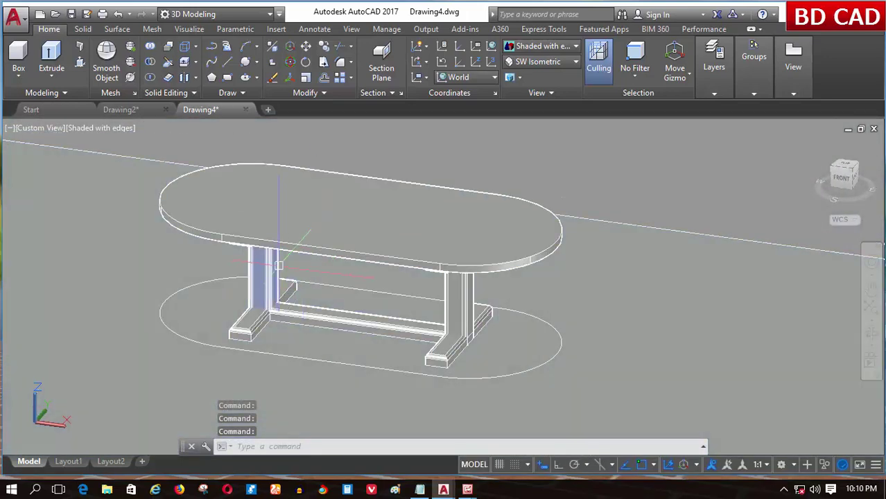
Show the Materials Browser from the Visualize tab's Materials panel.
{"action": "left_click", "coordinate": [190, 33]}
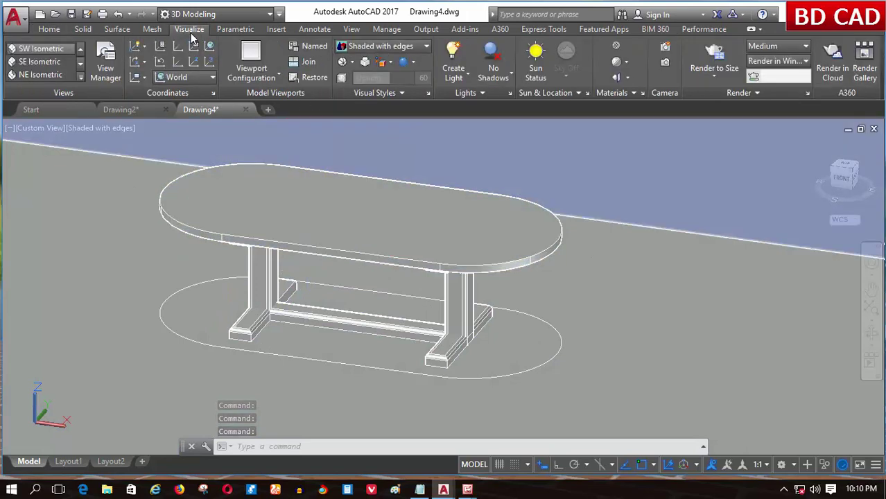
{"action": "left_click", "coordinate": [622, 49]}
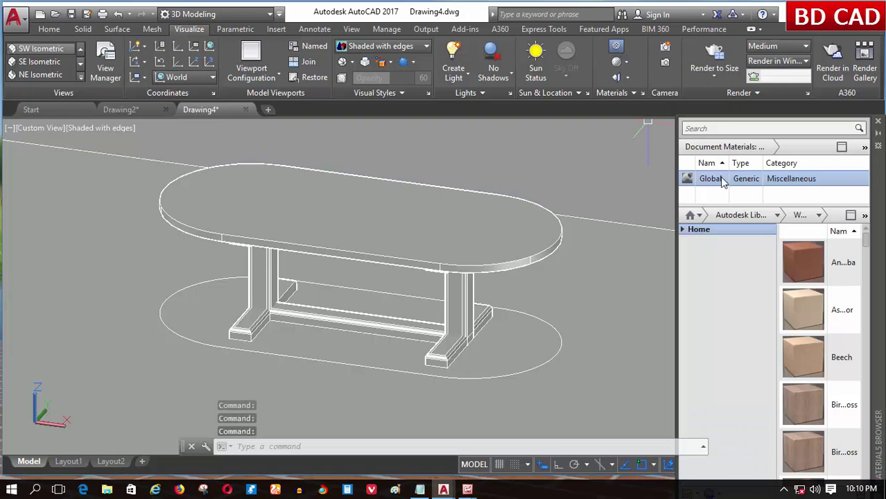
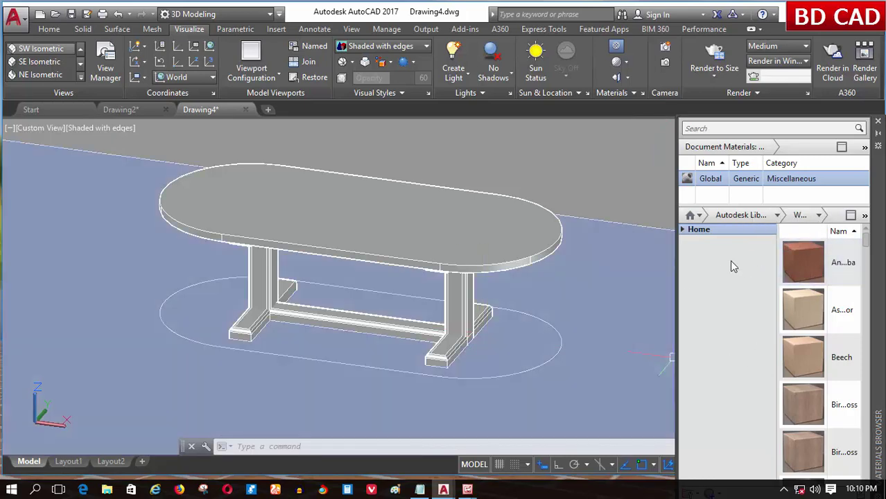
Reopen the Materials Browser and briefly inspect the Global material's properties.
{"action": "left_click", "coordinate": [699, 215]}
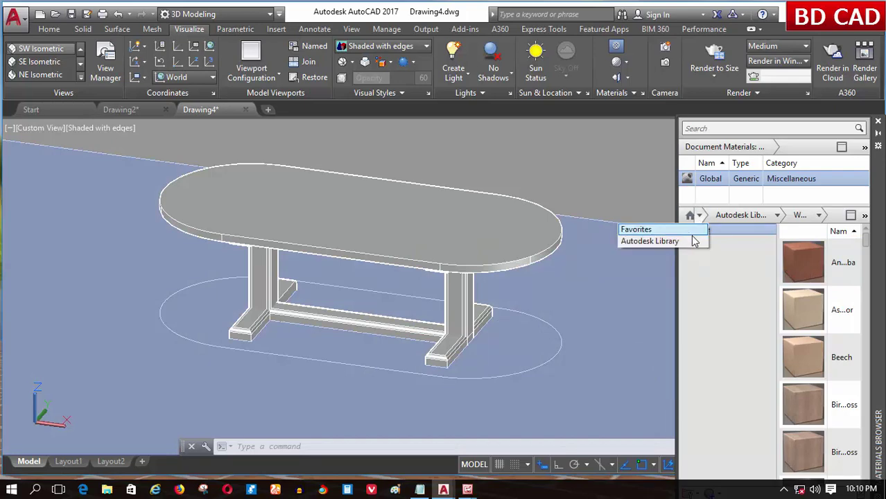
{"action": "left_click", "coordinate": [746, 266]}
{"action": "left_click", "coordinate": [878, 122]}
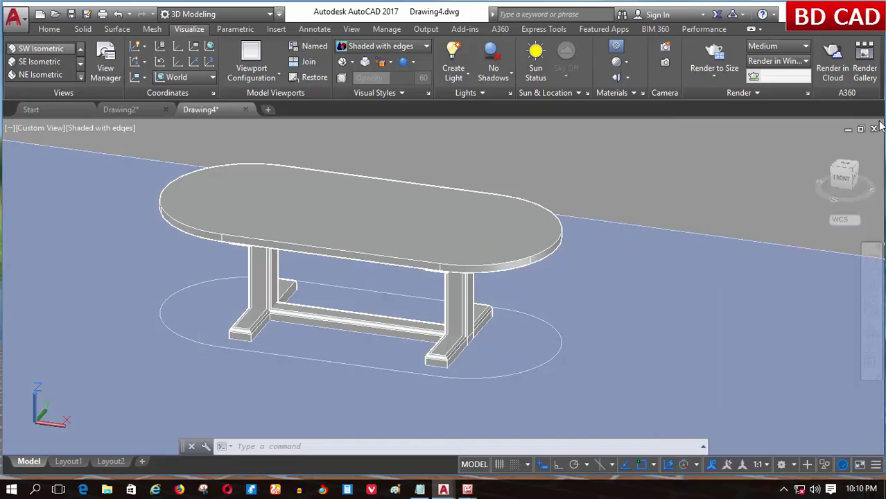
{"action": "scroll", "coordinate": [479, 276], "scroll_direction": "down", "scroll_amount": 3}
{"action": "key", "text": "Escape"}
{"action": "key", "text": "Escape"}
{"action": "key", "text": "Escape"}
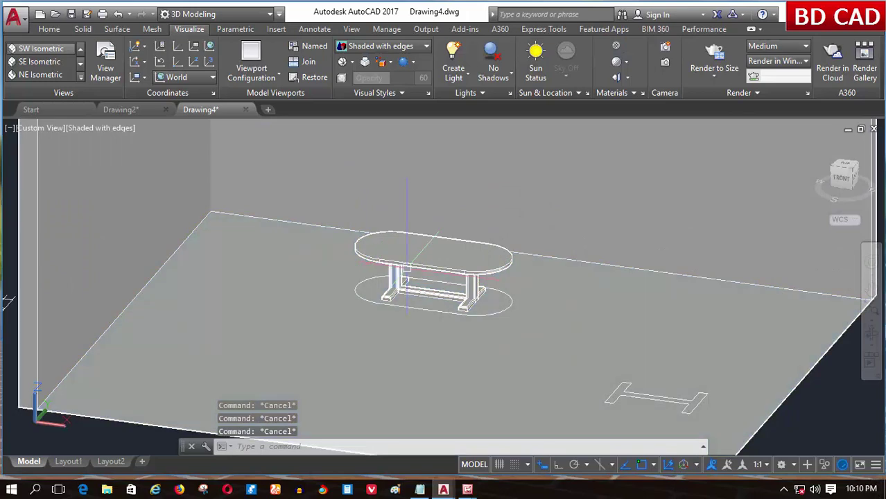
{"action": "left_click", "coordinate": [614, 49]}
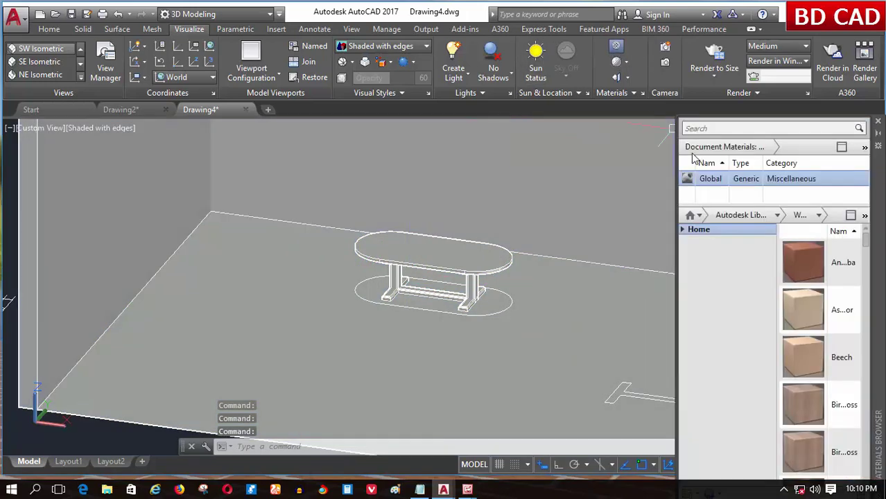
{"action": "double_click", "coordinate": [754, 180]}
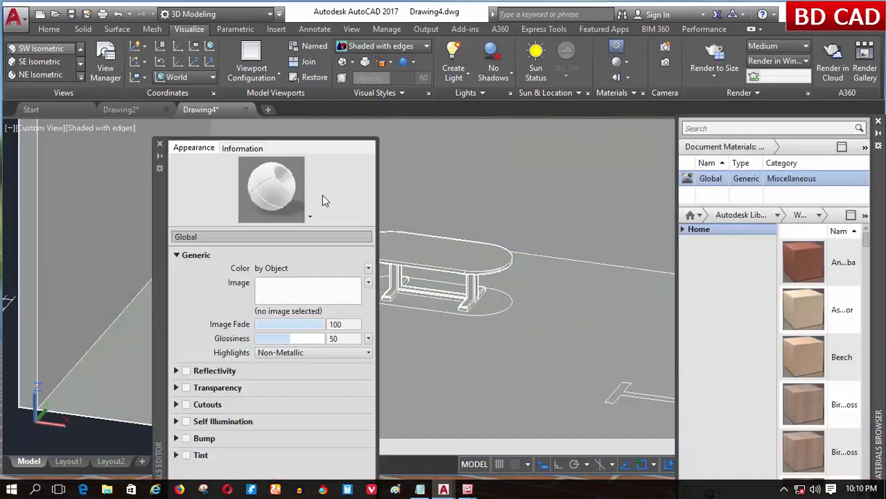
{"action": "left_click", "coordinate": [159, 146]}
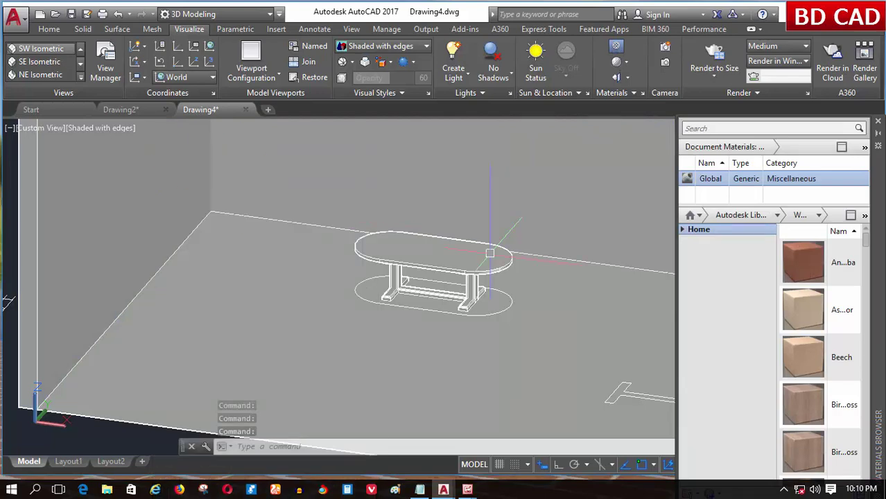
Filter the library to Glass and assign Clear glass to the oval table top.
{"action": "left_click", "coordinate": [752, 233]}
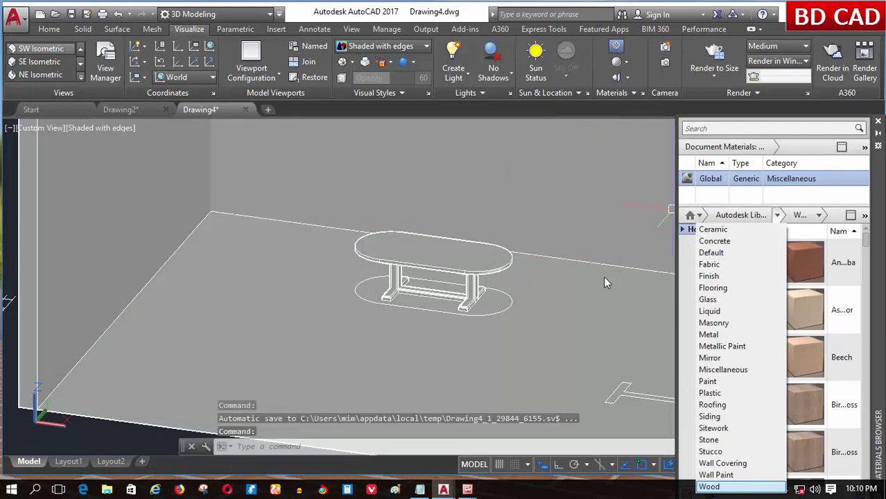
{"action": "left_click", "coordinate": [723, 304]}
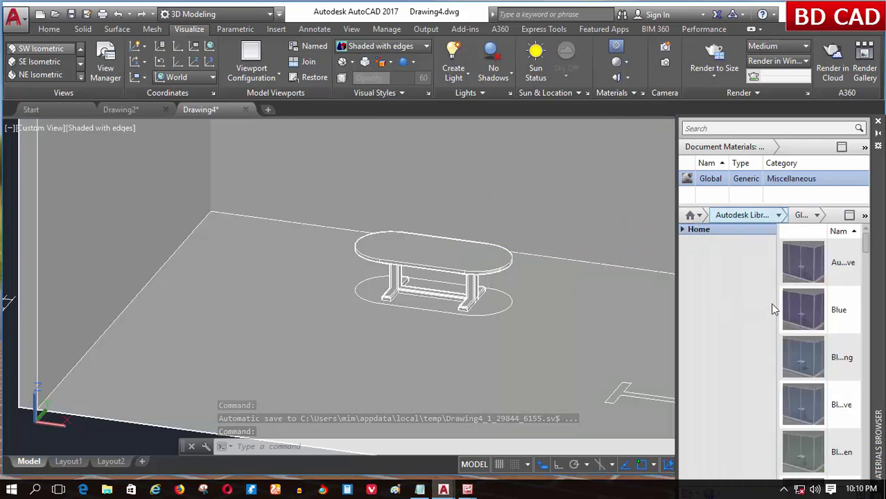
{"action": "scroll", "coordinate": [469, 258], "scroll_direction": "up", "scroll_amount": 3}
{"action": "scroll", "coordinate": [468, 236], "scroll_direction": "up", "scroll_amount": 2}
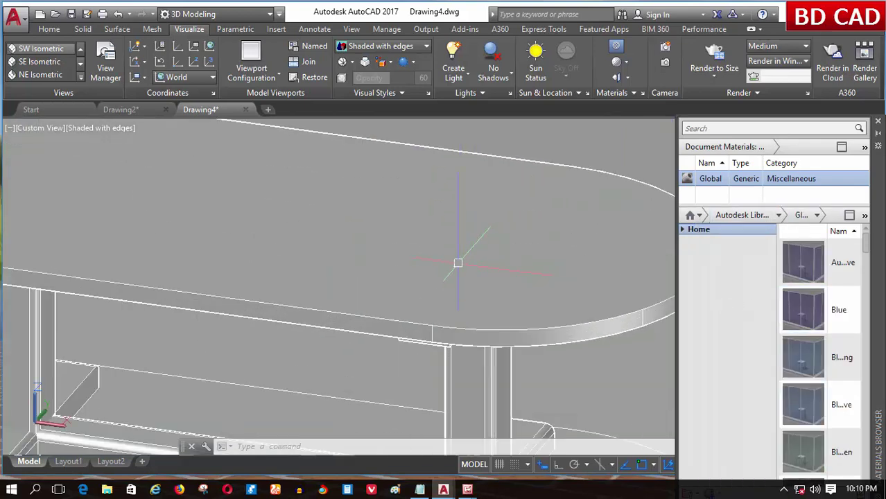
{"action": "left_click", "coordinate": [435, 280]}
{"action": "scroll", "coordinate": [818, 368], "scroll_direction": "down", "scroll_amount": 5}
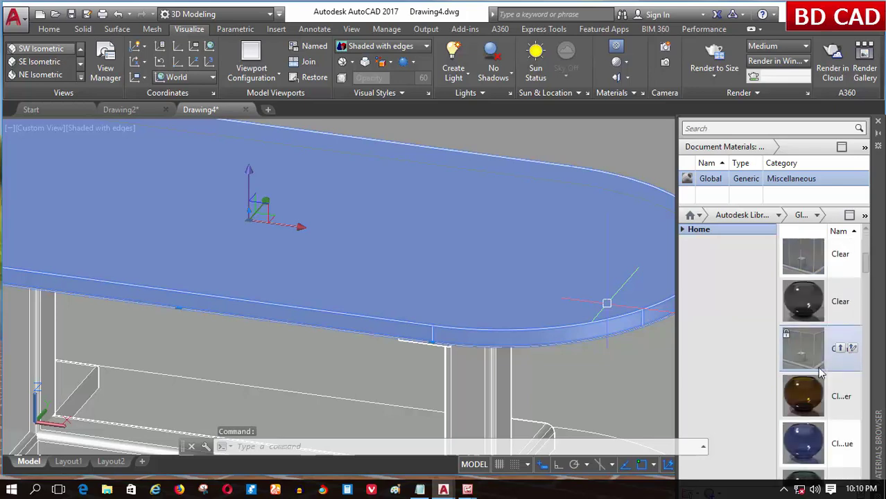
{"action": "scroll", "coordinate": [818, 371], "scroll_direction": "down", "scroll_amount": 2}
{"action": "scroll", "coordinate": [818, 370], "scroll_direction": "up", "scroll_amount": 2}
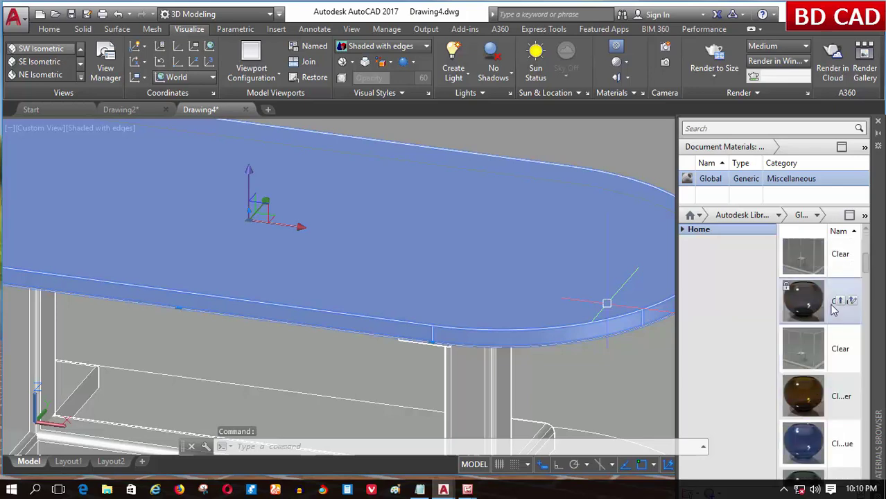
{"action": "scroll", "coordinate": [822, 360], "scroll_direction": "down", "scroll_amount": 3}
{"action": "mouse_move", "coordinate": [821, 461]}
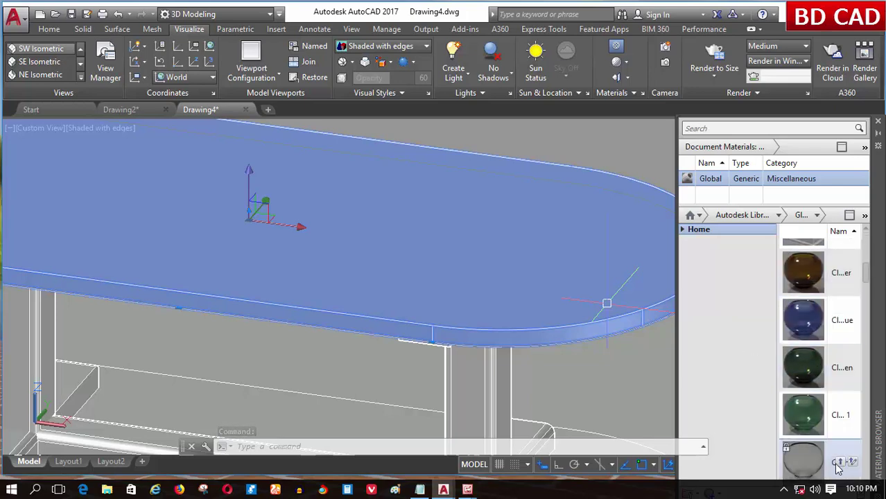
{"action": "scroll", "coordinate": [840, 466], "scroll_direction": "up", "scroll_amount": 3}
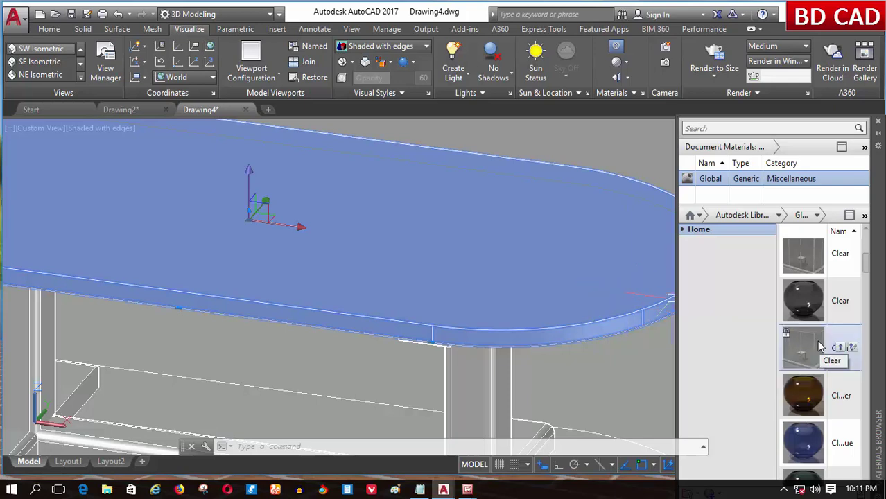
{"action": "right_click", "coordinate": [820, 347]}
{"action": "left_click", "coordinate": [839, 350]}
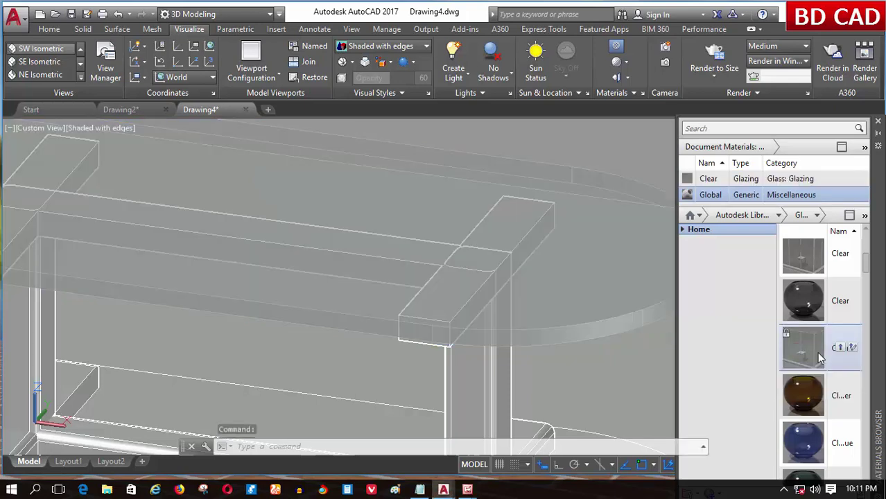
Orbit to a front view of the frame and check both table legs.
{"action": "scroll", "coordinate": [291, 261], "scroll_direction": "down", "scroll_amount": 4}
{"action": "scroll", "coordinate": [151, 306], "scroll_direction": "up", "scroll_amount": 2}
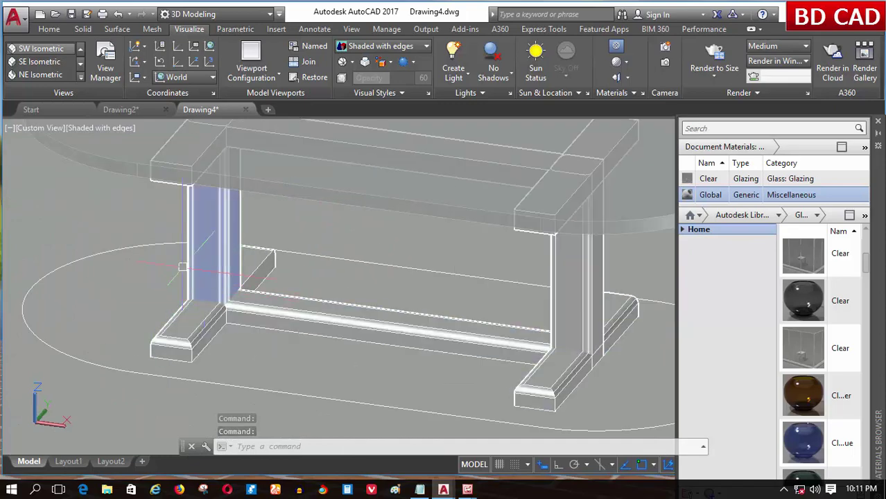
{"action": "mouse_move", "coordinate": [206, 264]}
{"action": "middle_mouse_down", "text": "shift"}
{"action": "mouse_move", "coordinate": [231, 238]}
{"action": "mouse_move", "coordinate": [211, 238]}
{"action": "mouse_move", "coordinate": [226, 233]}
{"action": "mouse_move", "coordinate": [194, 261]}
{"action": "middle_mouse_up", "text": "shift"}
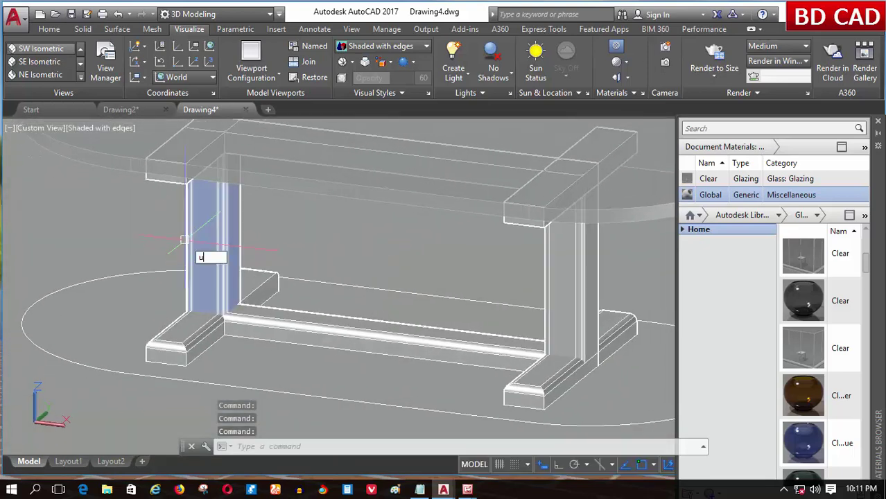
{"action": "key", "text": "Escape"}
{"action": "left_click", "coordinate": [212, 262]}
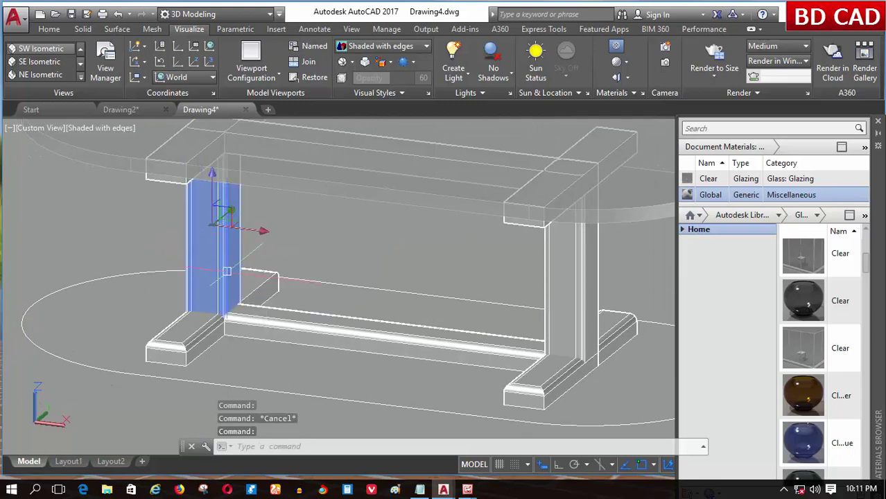
{"action": "left_click", "coordinate": [595, 309]}
{"action": "key", "text": "Escape"}
{"action": "key", "text": "Escape"}
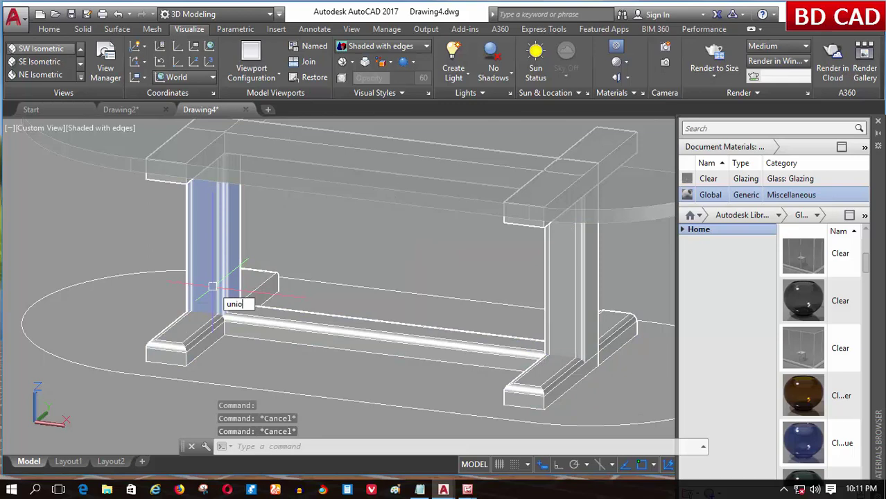
Union the base feet and stretcher, left leg, right leg and top rails into one solid.
{"action": "key", "text": "Return"}
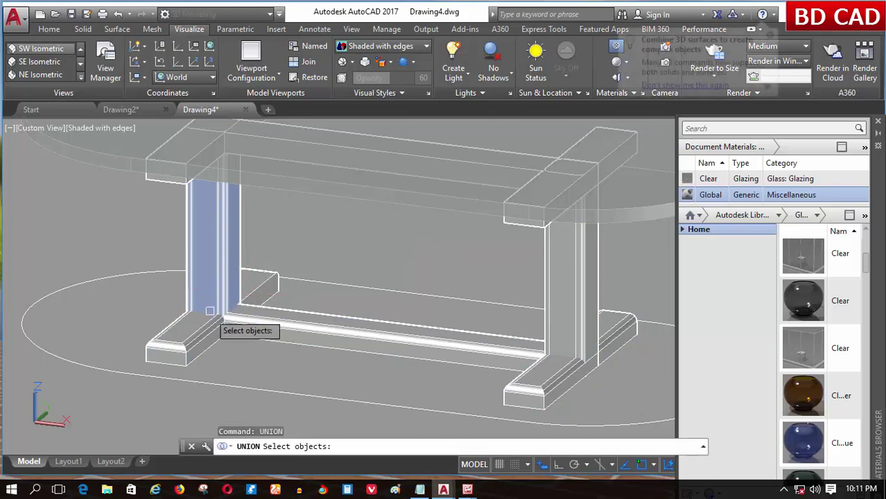
{"action": "left_click", "coordinate": [205, 335]}
{"action": "left_click", "coordinate": [208, 284]}
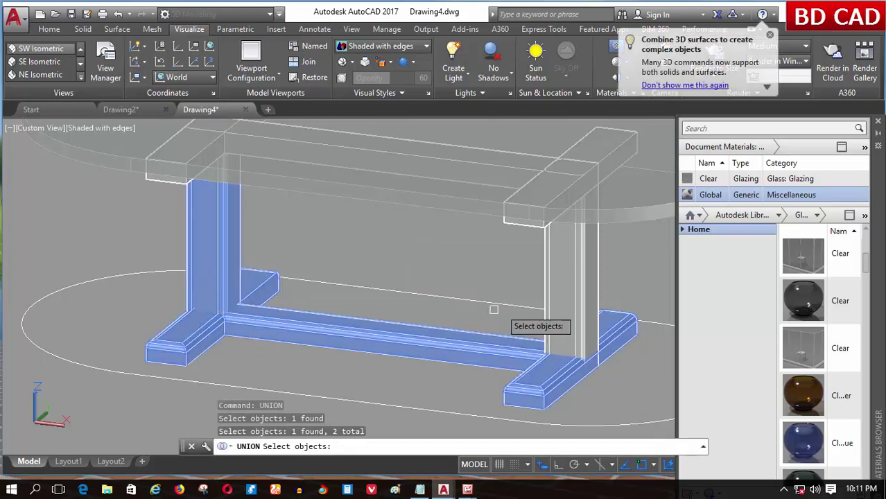
{"action": "left_click", "coordinate": [563, 298]}
{"action": "scroll", "coordinate": [537, 208], "scroll_direction": "up", "scroll_amount": 5}
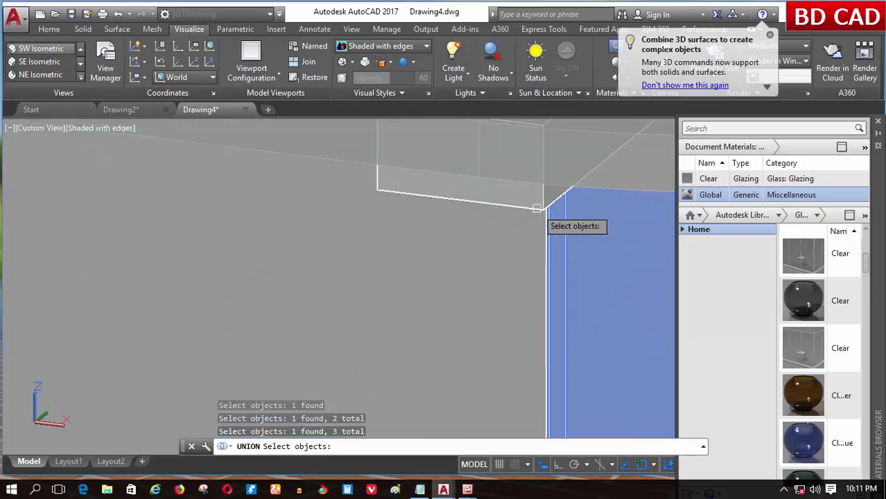
{"action": "left_click", "coordinate": [537, 208]}
{"action": "scroll", "coordinate": [524, 277], "scroll_direction": "down", "scroll_amount": 5}
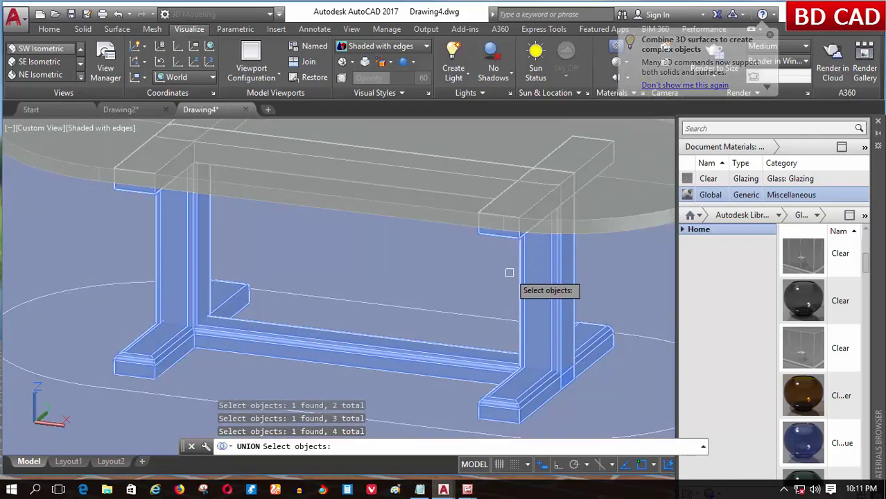
{"action": "middle_click_drag", "start_coordinate": [509, 273], "coordinate": [475, 250], "text": "shift"}
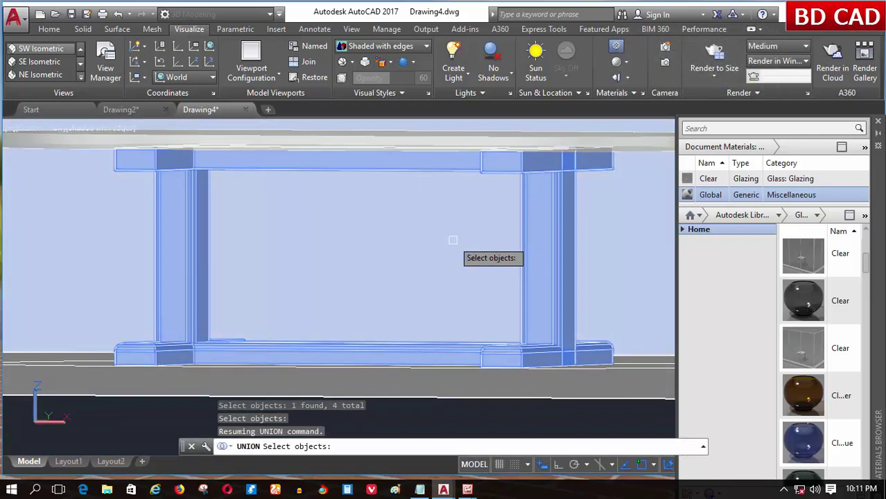
{"action": "key", "text": "Return"}
Orbit to an elevated view to inspect the whole unioned table.
{"action": "middle_click_drag", "start_coordinate": [353, 302], "coordinate": [257, 423], "text": "shift"}
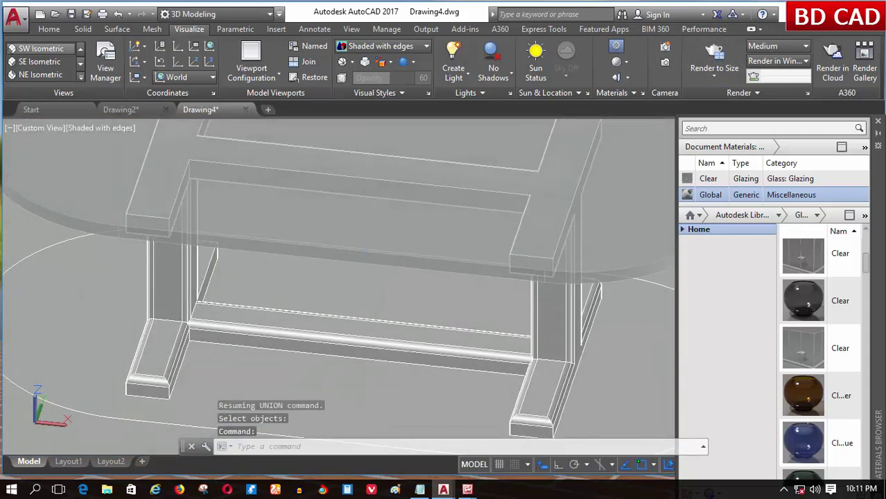
{"action": "scroll", "coordinate": [365, 326], "scroll_direction": "down", "scroll_amount": 3}
{"action": "left_click", "coordinate": [365, 326]}
{"action": "middle_click_drag", "start_coordinate": [365, 326], "coordinate": [331, 327], "text": "shift"}
Select the combined table frame and filter the library to Wood materials.
{"action": "key", "text": "Escape"}
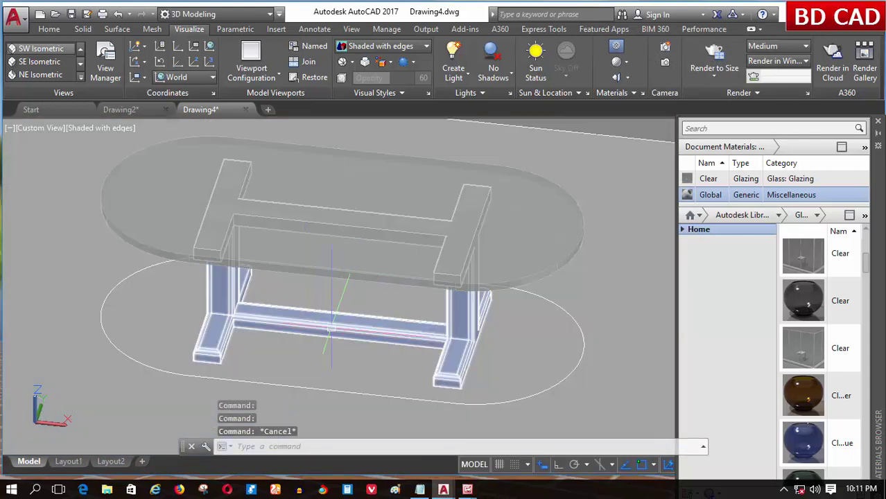
{"action": "left_click", "coordinate": [332, 329]}
{"action": "scroll", "coordinate": [455, 325], "scroll_direction": "up", "scroll_amount": 5}
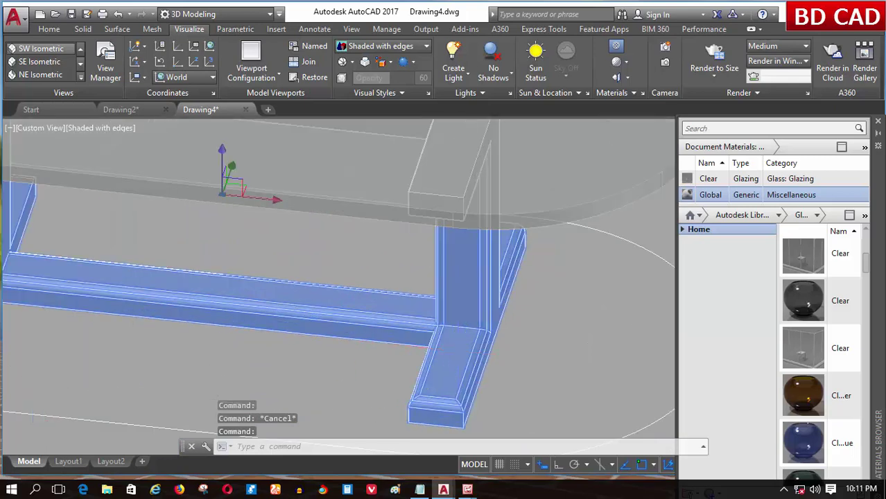
{"action": "scroll", "coordinate": [455, 325], "scroll_direction": "up", "scroll_amount": 2}
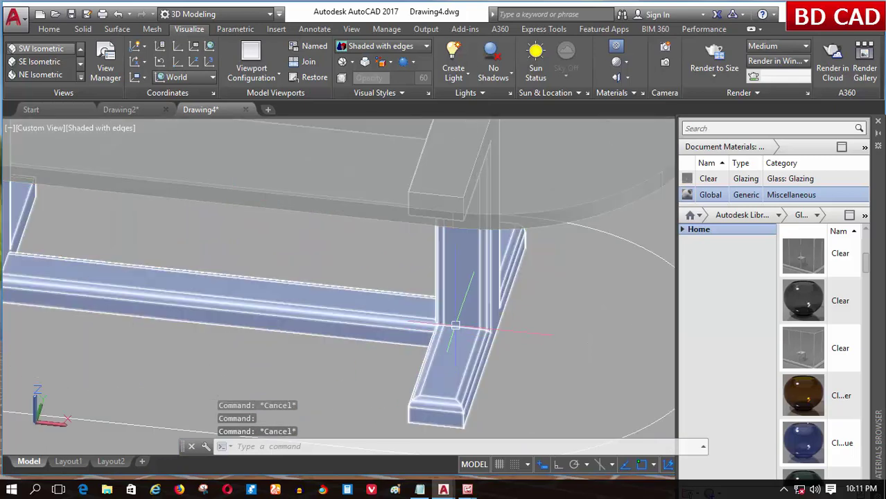
{"action": "left_click", "coordinate": [778, 216]}
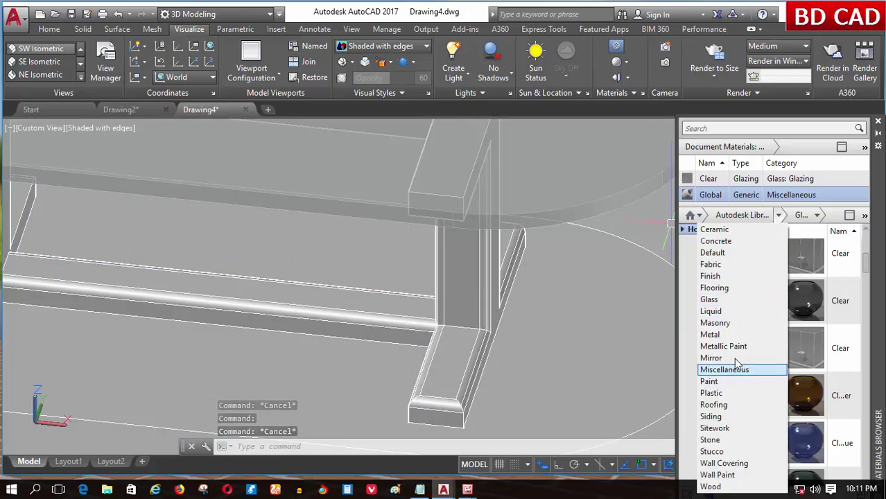
{"action": "left_click", "coordinate": [721, 486]}
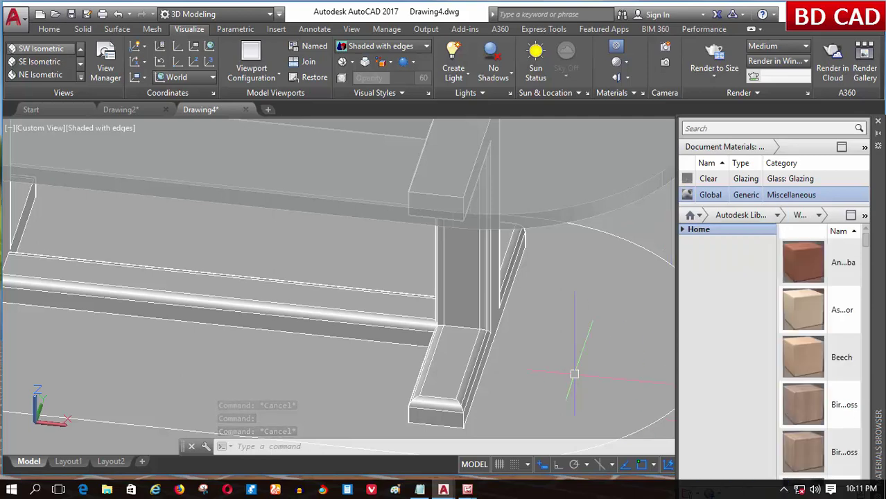
Add Hickory to the drawing and assign it to the table frame.
{"action": "left_click", "coordinate": [453, 348]}
{"action": "scroll", "coordinate": [835, 353], "scroll_direction": "down", "scroll_amount": 3}
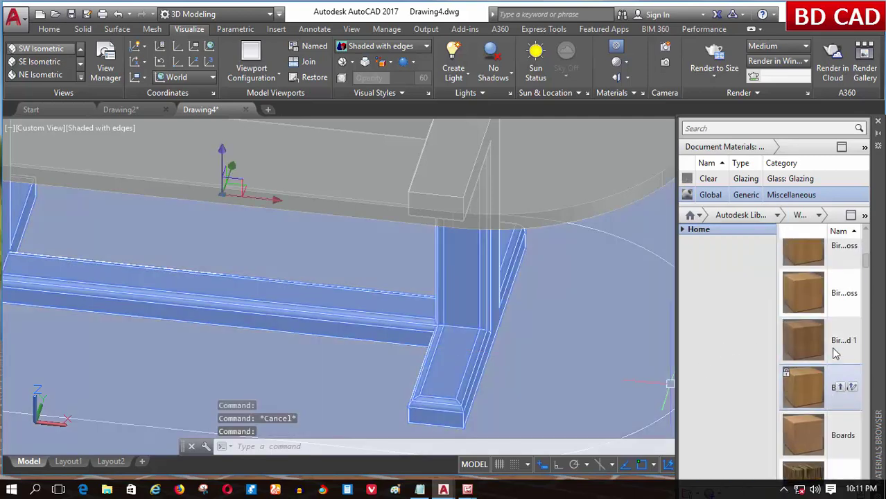
{"action": "scroll", "coordinate": [836, 354], "scroll_direction": "down", "scroll_amount": 3}
{"action": "scroll", "coordinate": [837, 363], "scroll_direction": "down", "scroll_amount": 1}
{"action": "scroll", "coordinate": [832, 375], "scroll_direction": "down", "scroll_amount": 2}
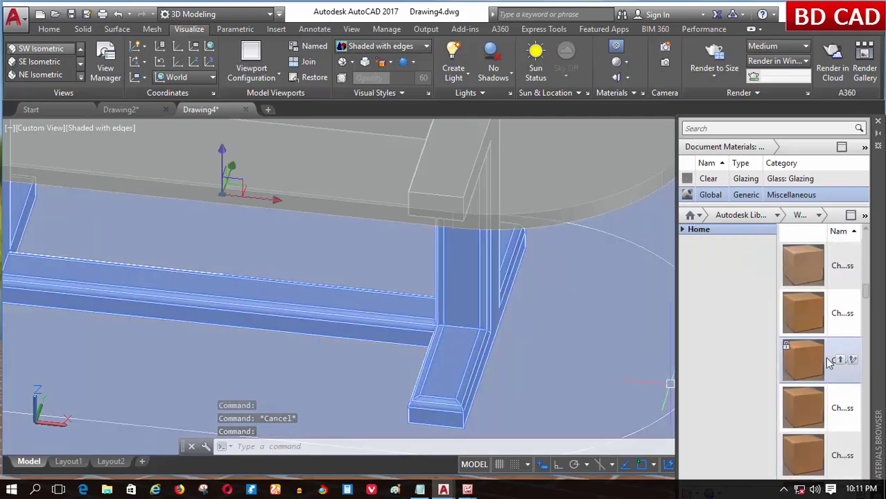
{"action": "scroll", "coordinate": [829, 364], "scroll_direction": "down", "scroll_amount": 2}
{"action": "scroll", "coordinate": [831, 371], "scroll_direction": "down", "scroll_amount": 3}
{"action": "scroll", "coordinate": [833, 381], "scroll_direction": "down", "scroll_amount": 2}
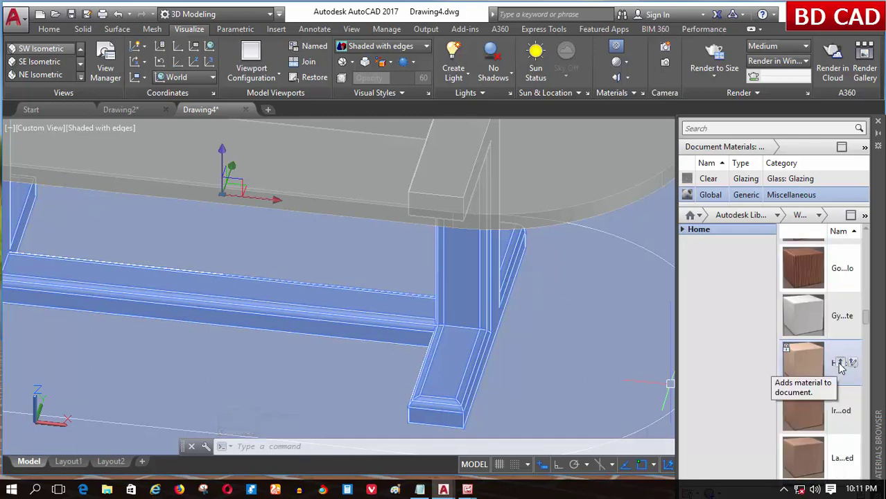
{"action": "left_click", "coordinate": [839, 365]}
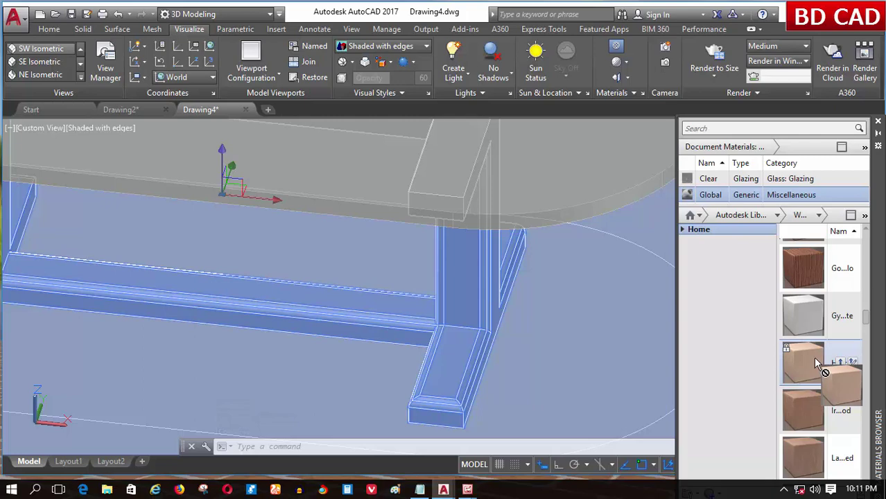
{"action": "right_click", "coordinate": [816, 364]}
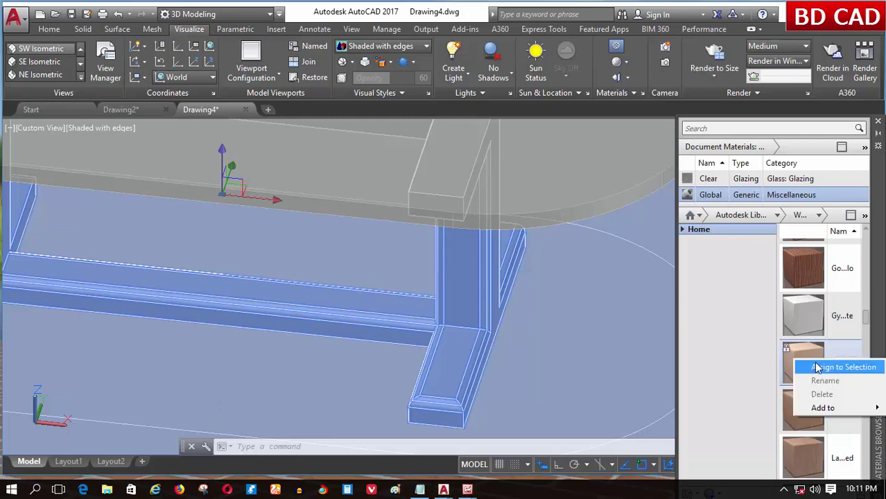
{"action": "left_click", "coordinate": [816, 372]}
{"action": "key", "text": "Escape"}
{"action": "scroll", "coordinate": [537, 330], "scroll_direction": "down", "scroll_amount": 3}
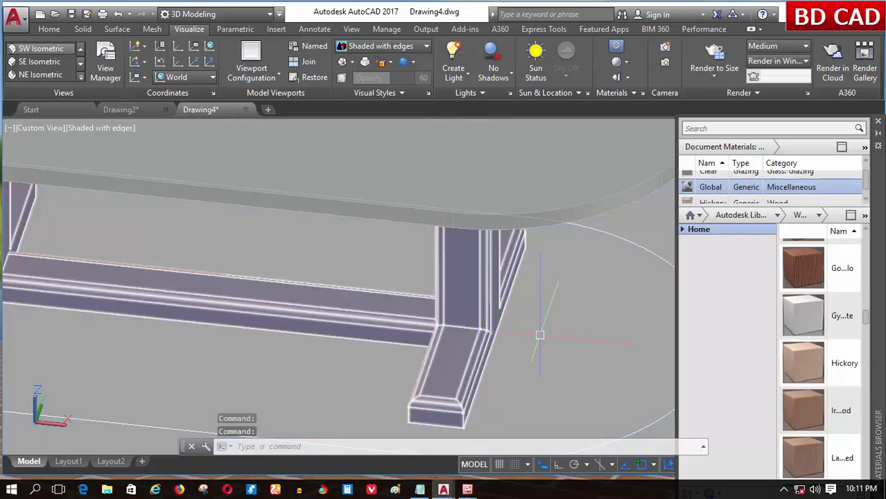
{"action": "scroll", "coordinate": [510, 344], "scroll_direction": "down", "scroll_amount": 3}
Select the ground plane, filter to Flooring, and assign the first flooring material to it.
{"action": "scroll", "coordinate": [510, 344], "scroll_direction": "down", "scroll_amount": 3}
{"action": "scroll", "coordinate": [336, 296], "scroll_direction": "down", "scroll_amount": 2}
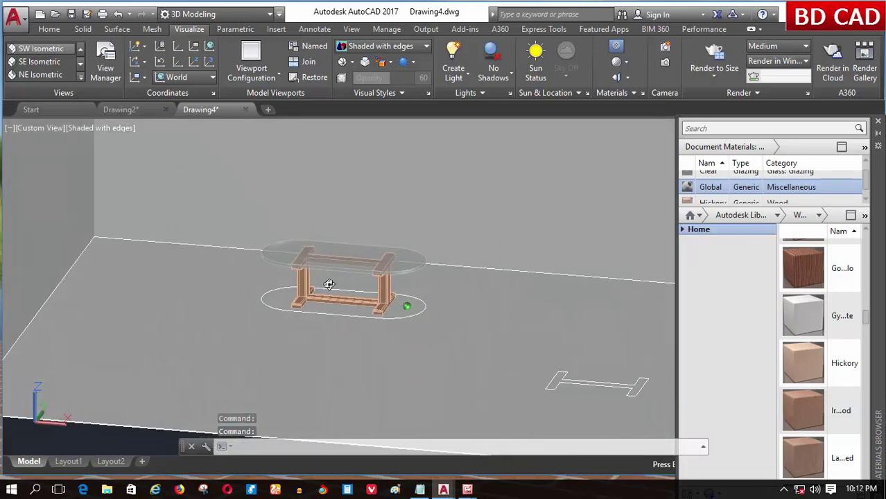
{"action": "left_click", "coordinate": [276, 363]}
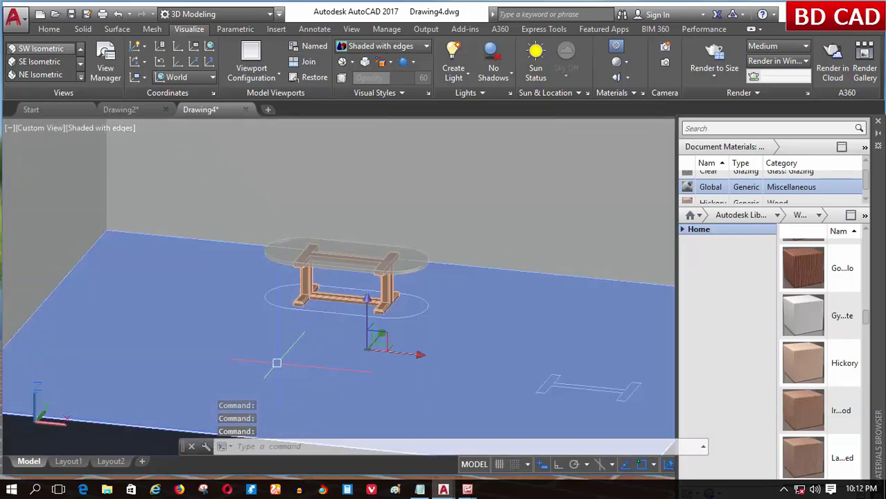
{"action": "left_click", "coordinate": [777, 216]}
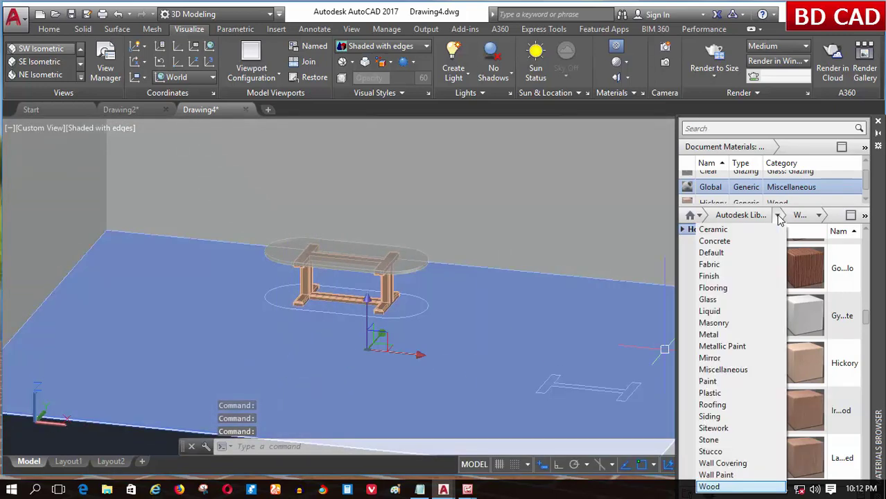
{"action": "left_click", "coordinate": [729, 293]}
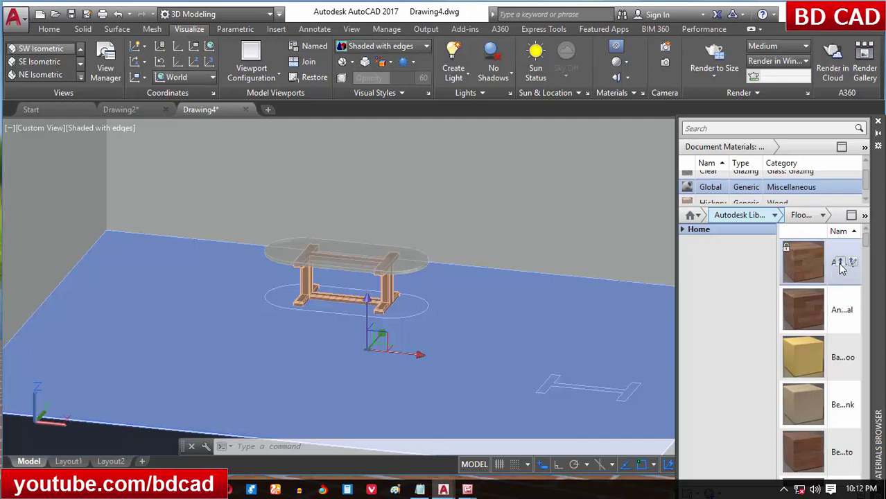
{"action": "right_click", "coordinate": [794, 262]}
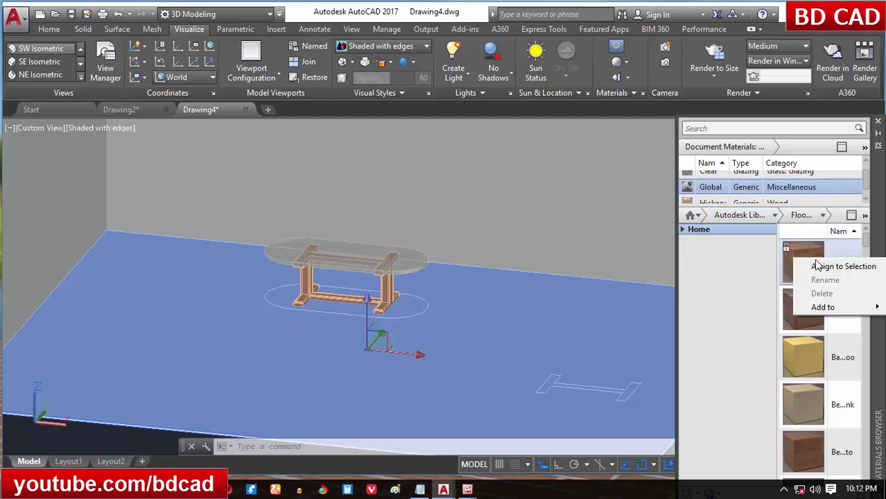
{"action": "left_click", "coordinate": [843, 266]}
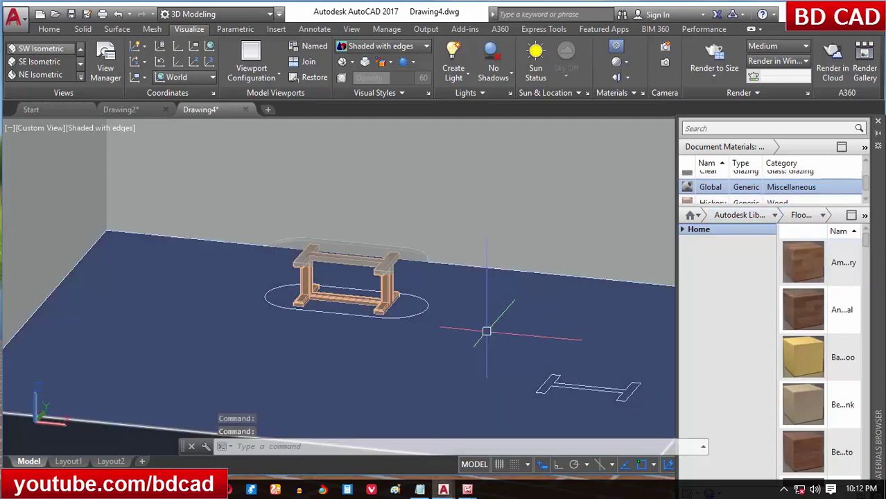
{"action": "scroll", "coordinate": [485, 330], "scroll_direction": "up", "scroll_amount": 2}
{"action": "scroll", "coordinate": [481, 254], "scroll_direction": "up", "scroll_amount": 2}
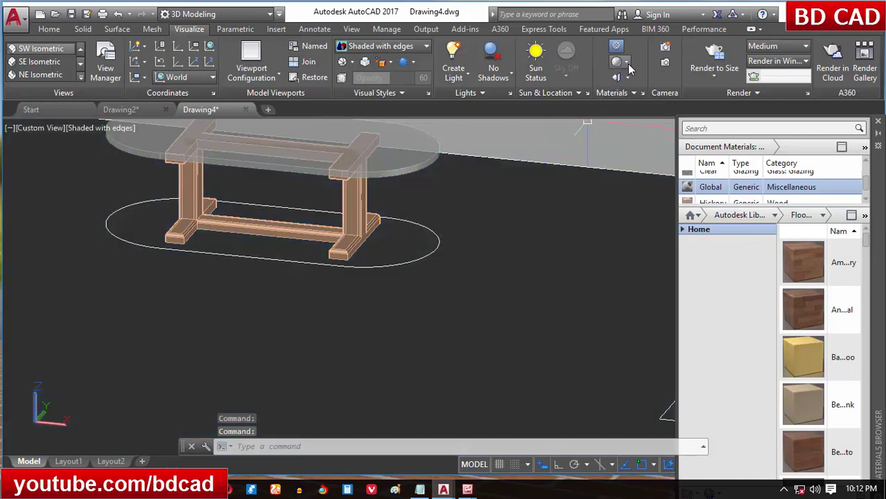
Switch the viewport material display to Materials/Textures On.
{"action": "left_click", "coordinate": [619, 62]}
{"action": "left_click", "coordinate": [642, 112]}
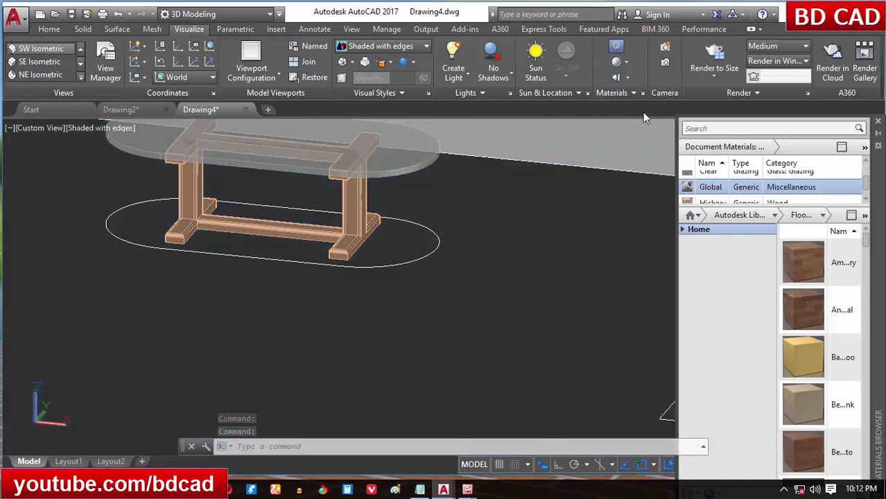
{"action": "left_click", "coordinate": [628, 63]}
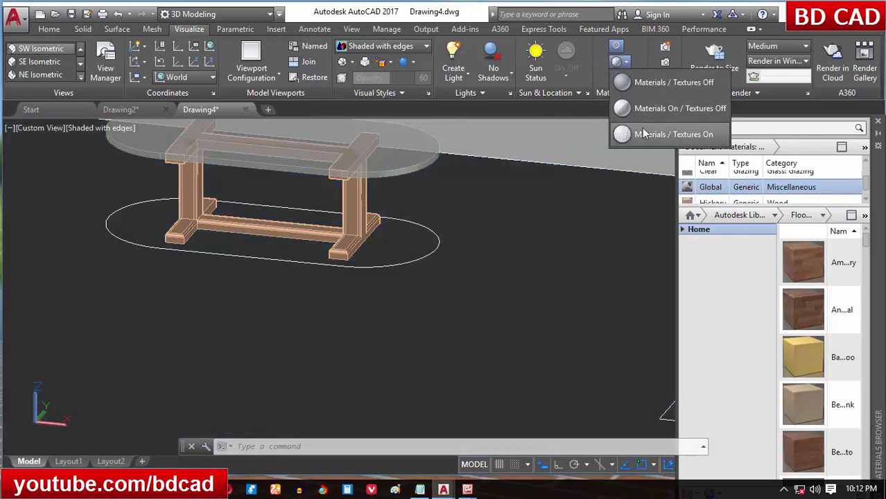
{"action": "left_click", "coordinate": [631, 132]}
{"action": "scroll", "coordinate": [463, 242], "scroll_direction": "down", "scroll_amount": 2}
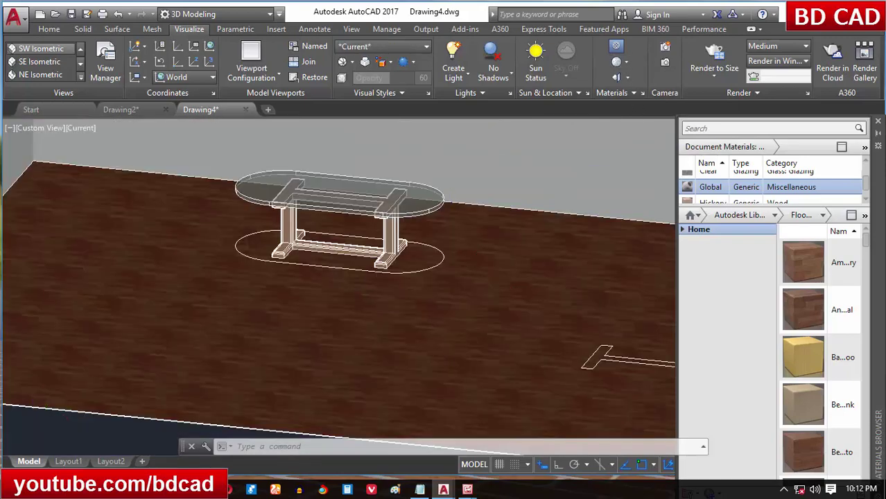
{"action": "scroll", "coordinate": [376, 317], "scroll_direction": "up", "scroll_amount": 3}
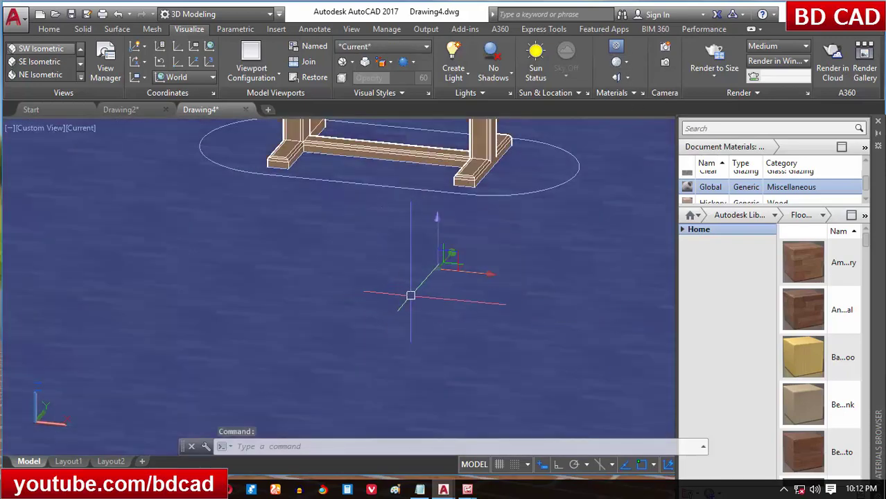
{"action": "scroll", "coordinate": [409, 293], "scroll_direction": "down", "scroll_amount": 2}
{"action": "scroll", "coordinate": [423, 288], "scroll_direction": "up", "scroll_amount": 3}
{"action": "key", "text": "Escape"}
{"action": "scroll", "coordinate": [356, 293], "scroll_direction": "up", "scroll_amount": 2}
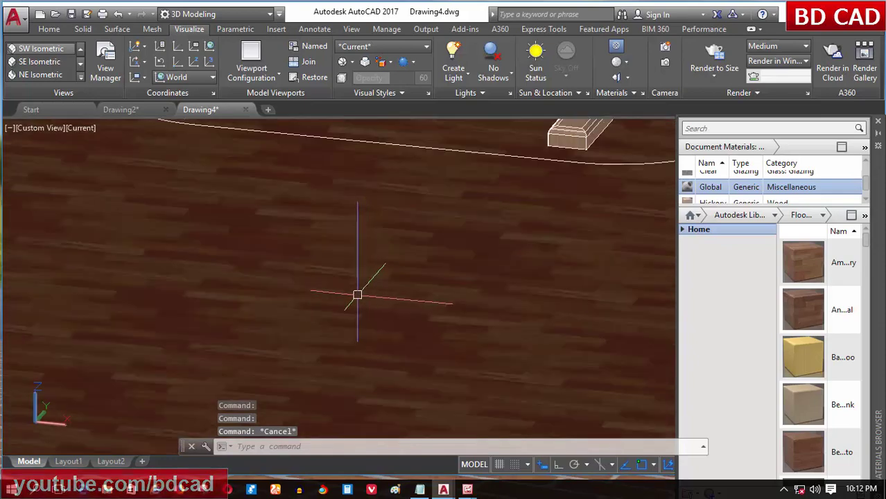
{"action": "scroll", "coordinate": [356, 293], "scroll_direction": "up", "scroll_amount": 2}
{"action": "scroll", "coordinate": [353, 309], "scroll_direction": "down", "scroll_amount": 6}
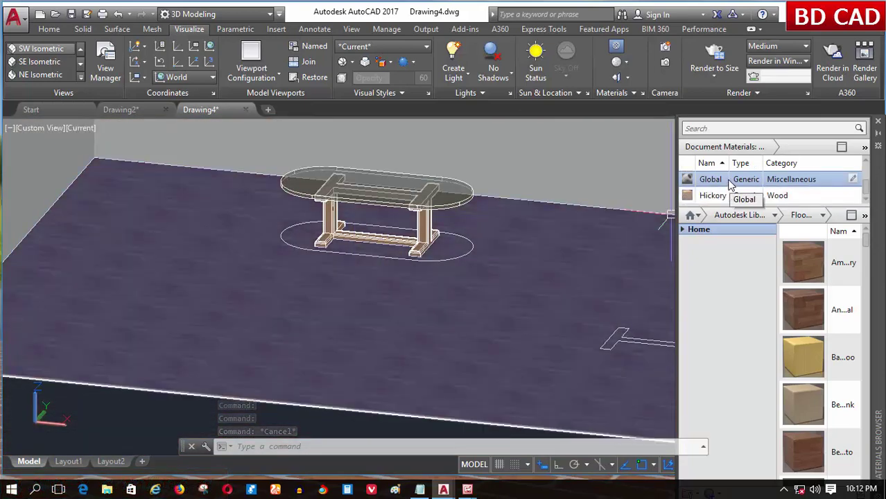
Reassign American Cherry from Document Materials to the floor plane.
{"action": "left_click_drag", "start_coordinate": [729, 185], "coordinate": [413, 285]}
{"action": "left_click", "coordinate": [468, 301]}
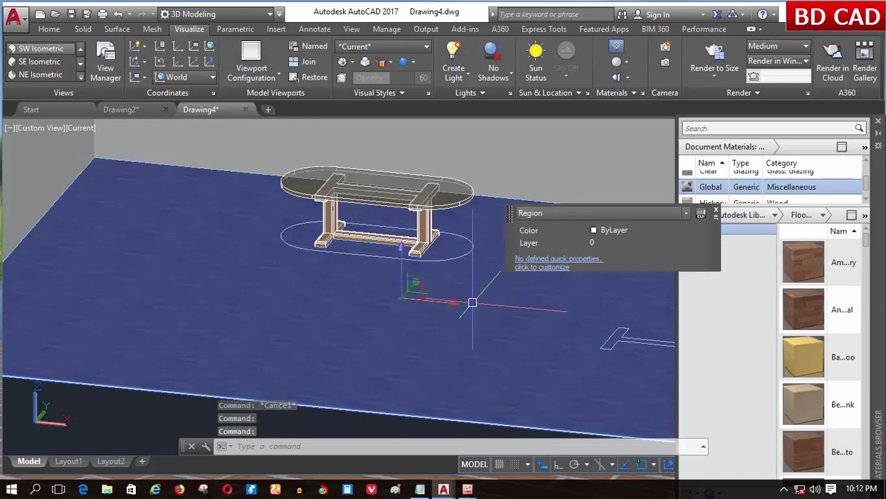
{"action": "left_click", "coordinate": [716, 213]}
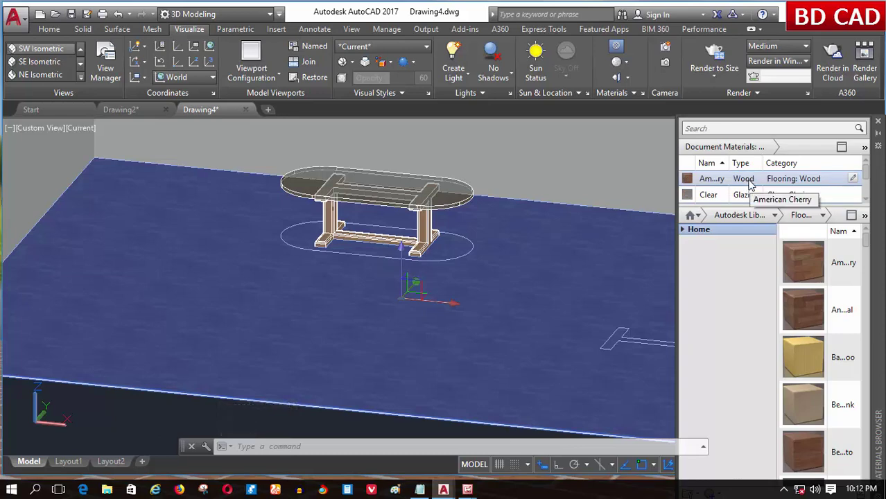
{"action": "left_click", "coordinate": [749, 181]}
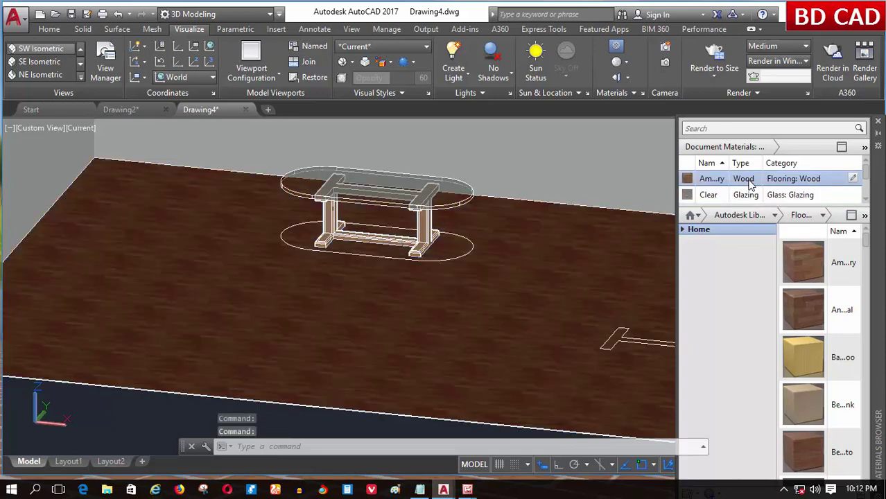
Set American Cherry's texture sample width to 150.
{"action": "double_click", "coordinate": [748, 180]}
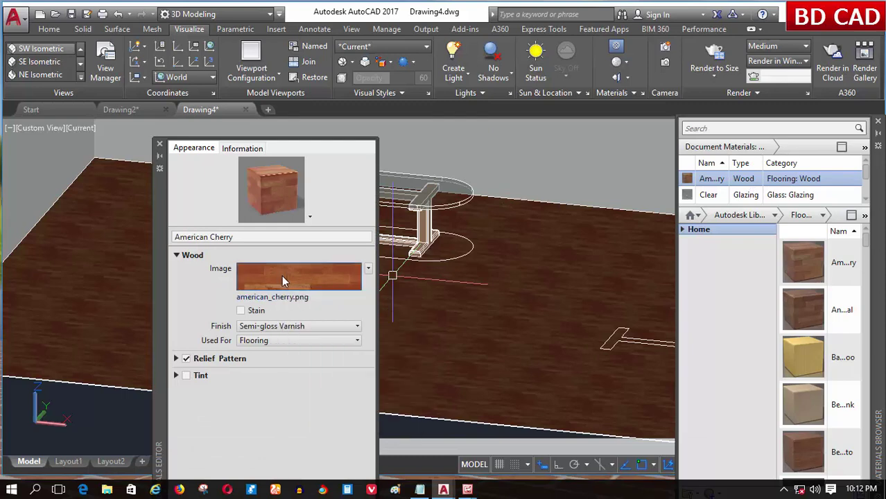
{"action": "mouse_move", "coordinate": [298, 277]}
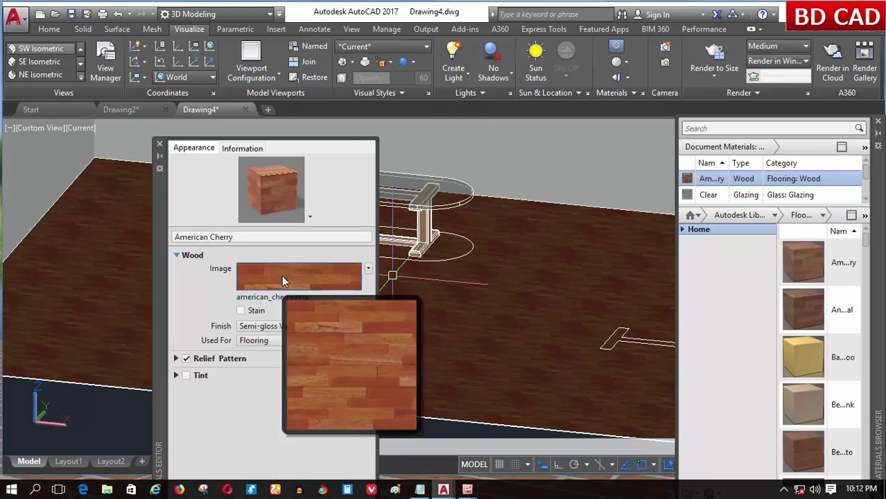
{"action": "left_click", "coordinate": [281, 275]}
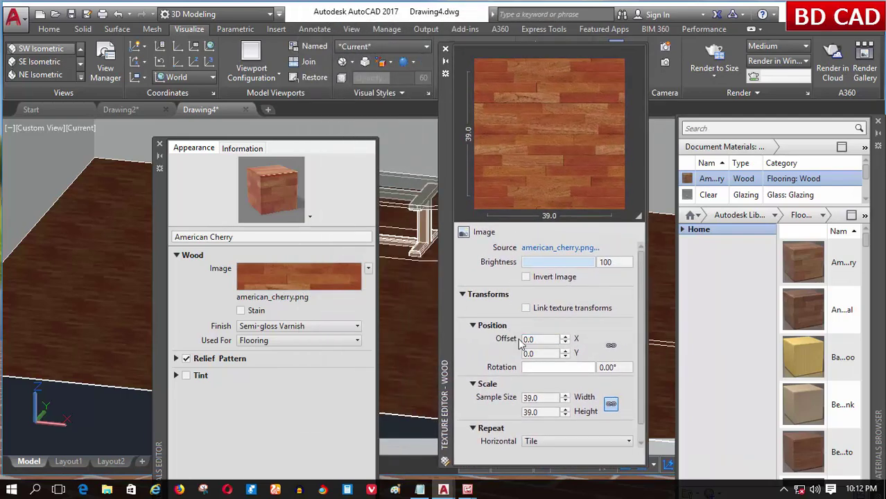
{"action": "double_click", "coordinate": [548, 398]}
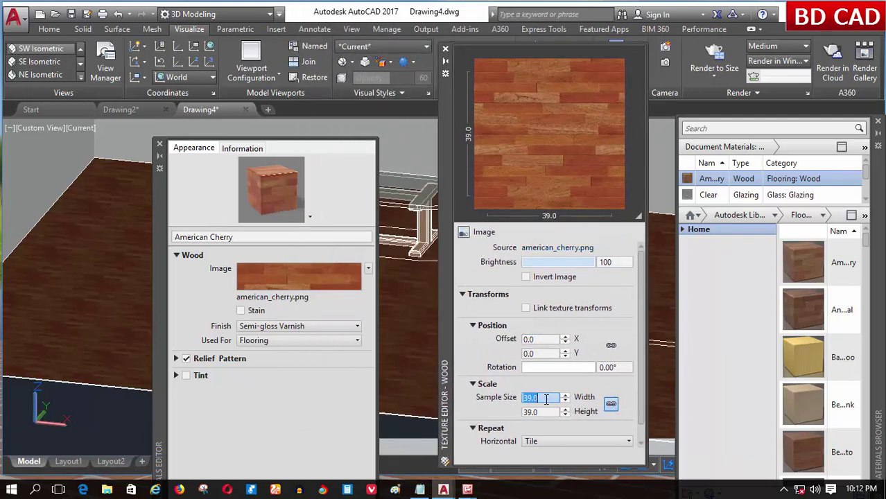
{"action": "left_click", "coordinate": [538, 394]}
{"action": "type", "text": "150"}
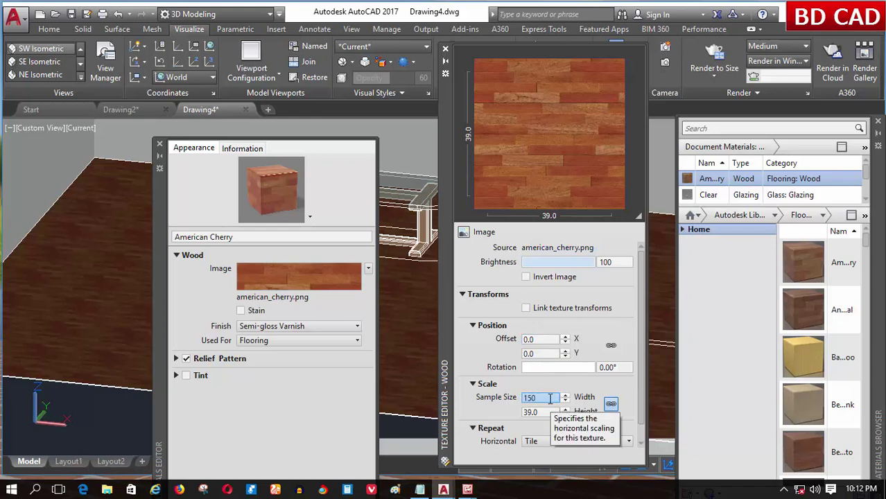
{"action": "key", "text": "Return"}
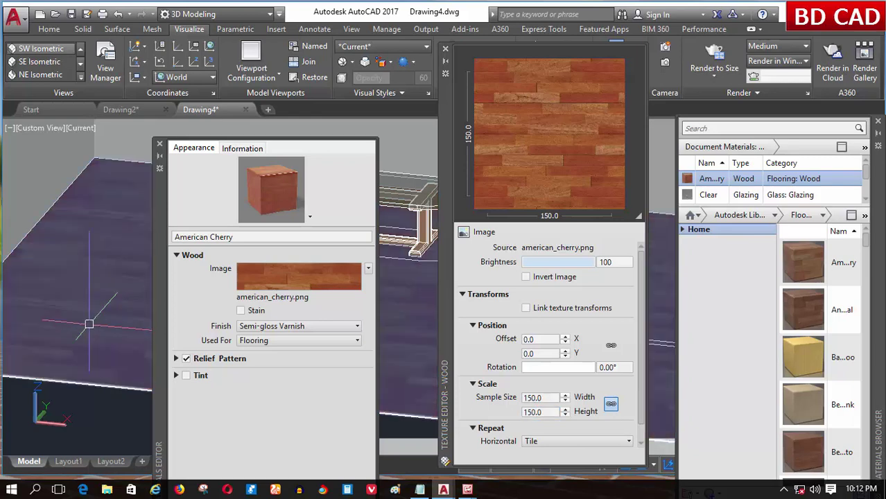
{"action": "scroll", "coordinate": [392, 358], "scroll_direction": "down", "scroll_amount": 3}
{"action": "scroll", "coordinate": [393, 359], "scroll_direction": "down", "scroll_amount": 3}
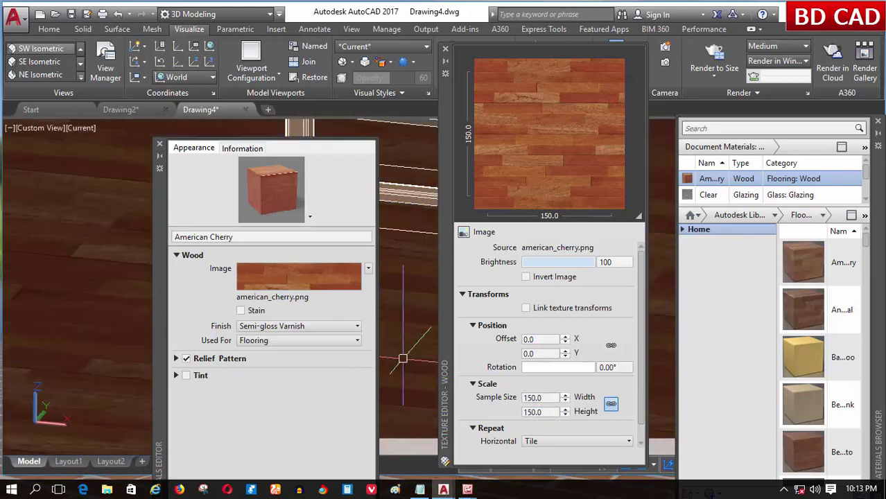
{"action": "scroll", "coordinate": [392, 358], "scroll_direction": "down", "scroll_amount": 3}
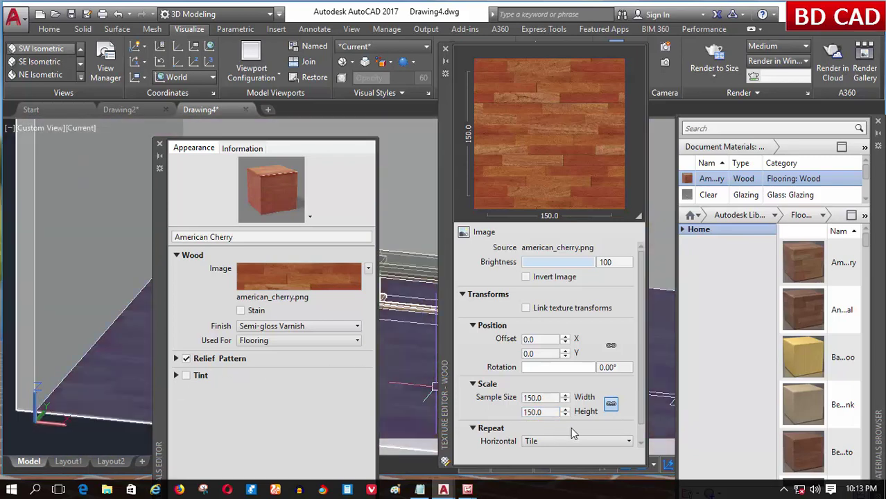
{"action": "double_click", "coordinate": [528, 397]}
{"action": "type", "text": "200"}
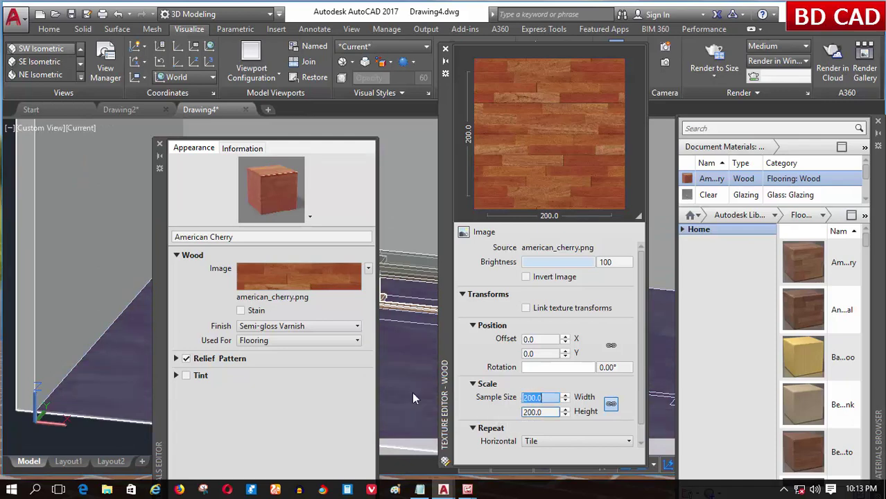
{"action": "key", "text": "Return"}
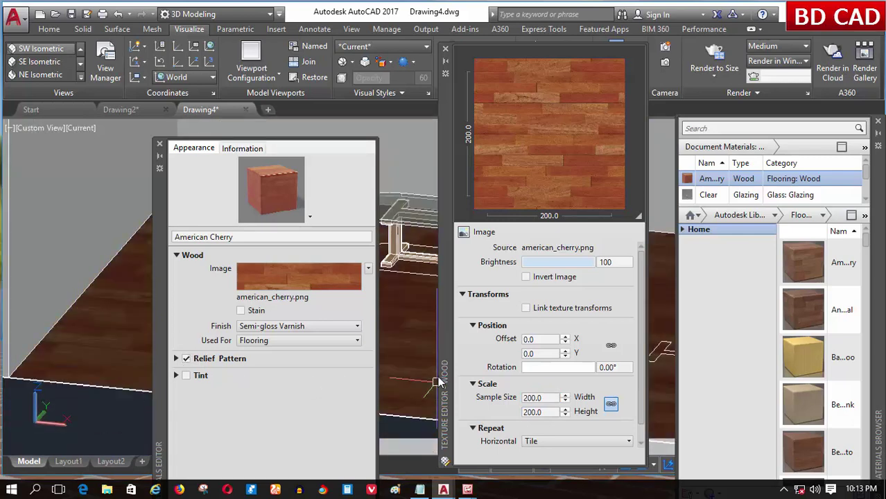
{"action": "scroll", "coordinate": [488, 389], "scroll_direction": "down", "scroll_amount": 1}
{"action": "left_click", "coordinate": [534, 380]}
{"action": "type", "text": "150"}
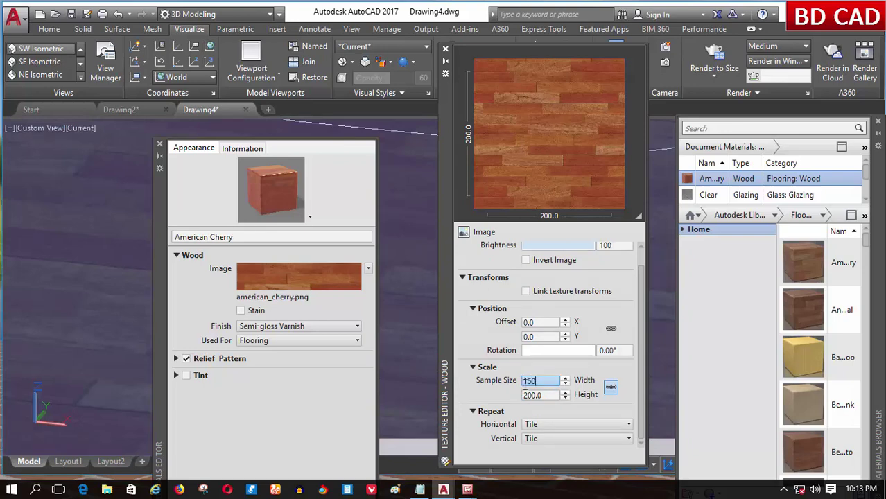
{"action": "key", "text": "Return"}
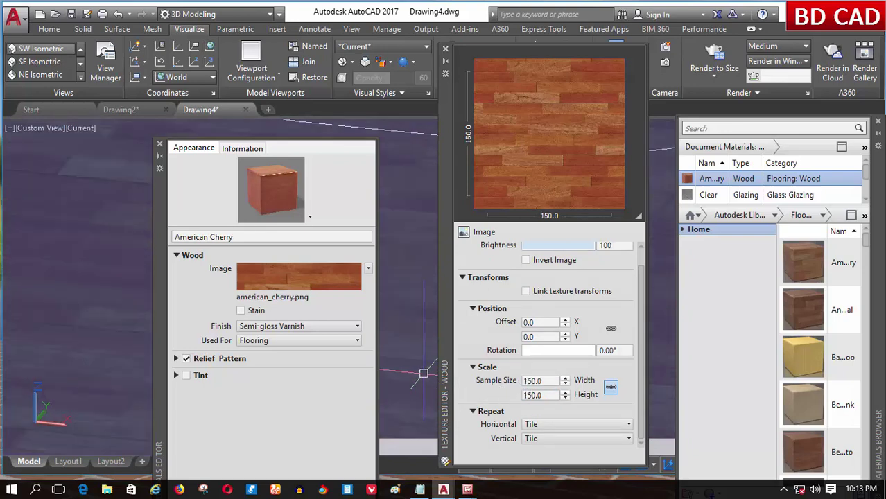
Rotate the wood texture 90° and close the material editors.
{"action": "left_click", "coordinate": [530, 350]}
{"action": "left_click_drag", "start_coordinate": [529, 350], "coordinate": [544, 348]}
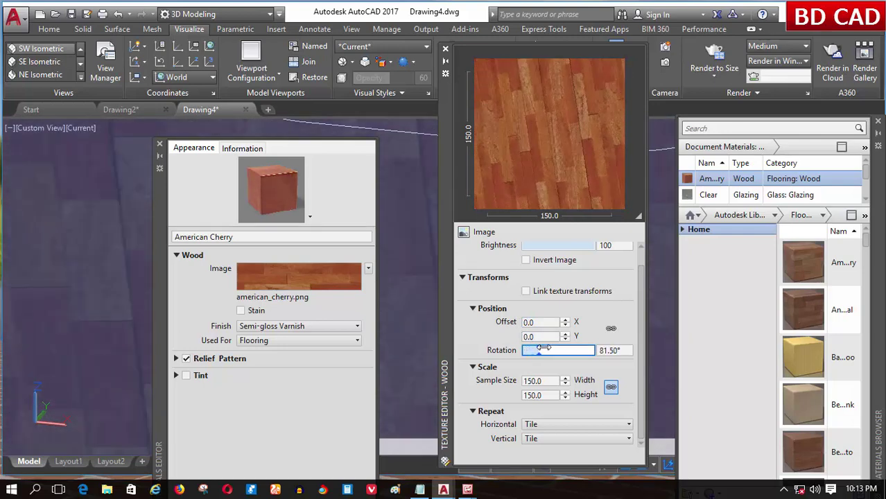
{"action": "left_click", "coordinate": [613, 350]}
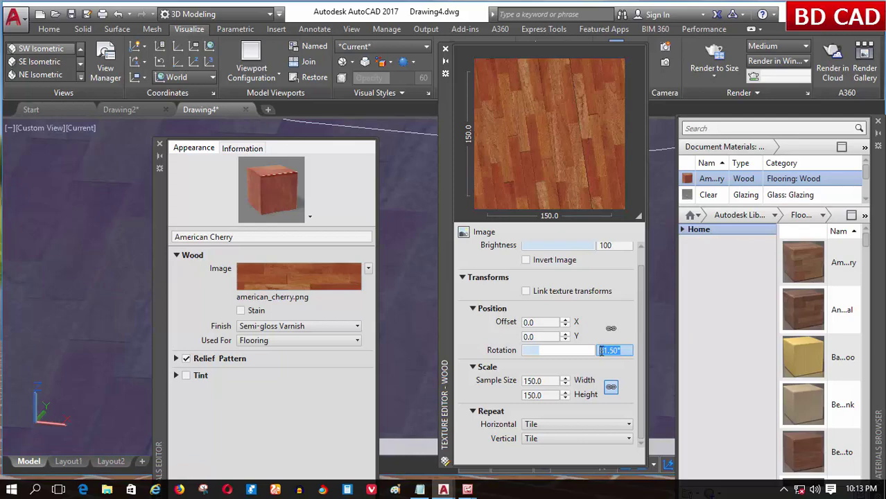
{"action": "type", "text": "30"}
{"action": "type", "text": "90"}
{"action": "key", "text": "Return"}
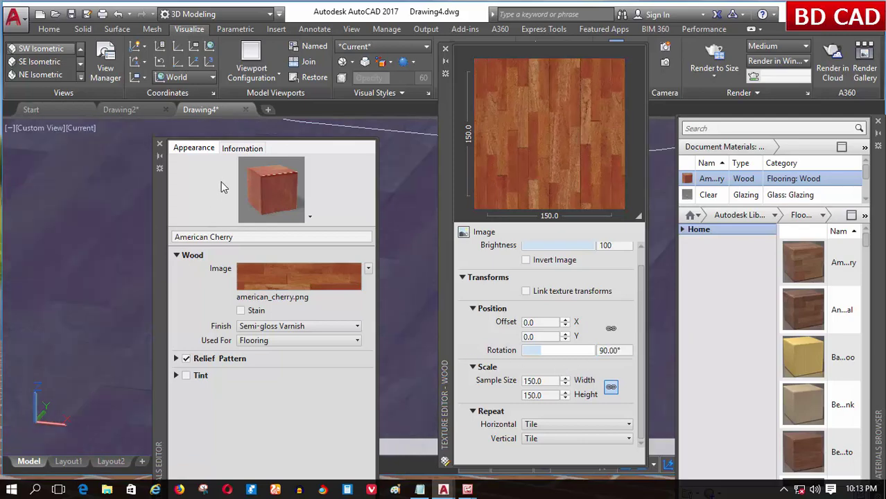
{"action": "left_click", "coordinate": [159, 146]}
Select the back wall and add the Beech plank material to the drawing.
{"action": "scroll", "coordinate": [421, 255], "scroll_direction": "down", "scroll_amount": 3}
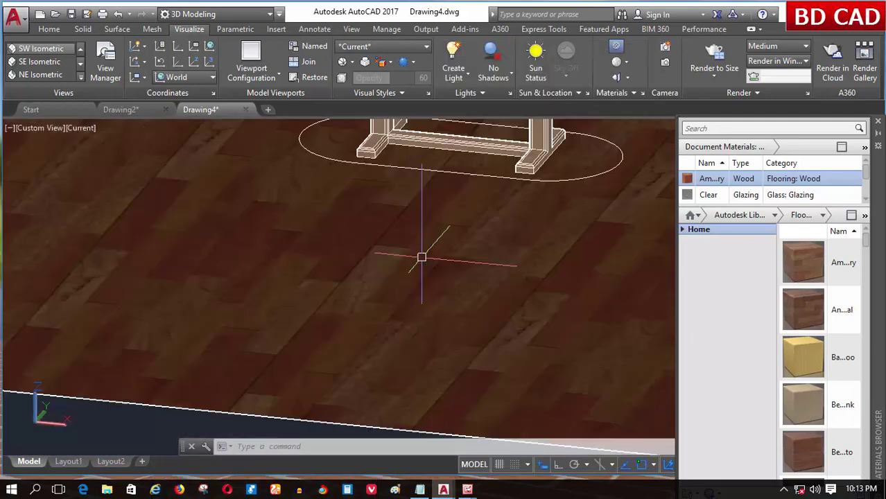
{"action": "scroll", "coordinate": [420, 269], "scroll_direction": "down", "scroll_amount": 2}
{"action": "scroll", "coordinate": [421, 270], "scroll_direction": "up", "scroll_amount": 2}
{"action": "scroll", "coordinate": [416, 291], "scroll_direction": "down", "scroll_amount": 2}
{"action": "scroll", "coordinate": [395, 340], "scroll_direction": "up", "scroll_amount": 1}
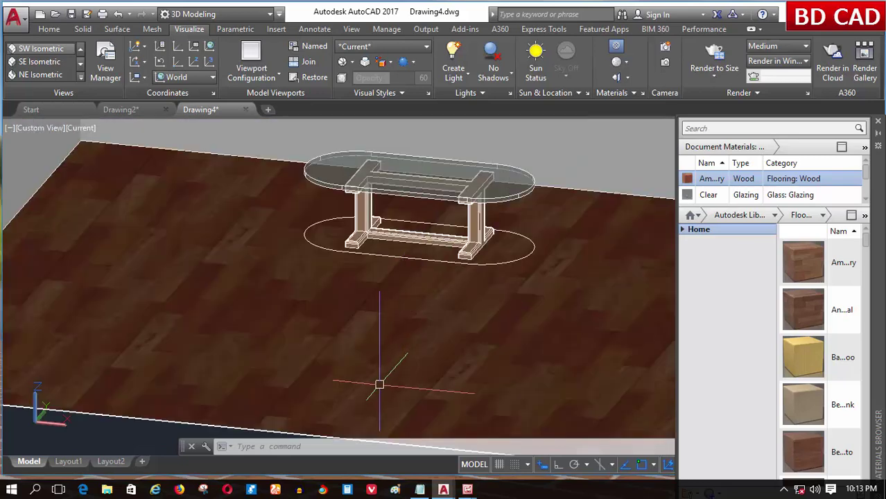
{"action": "scroll", "coordinate": [367, 395], "scroll_direction": "down", "scroll_amount": 2}
{"action": "left_click", "coordinate": [412, 208]}
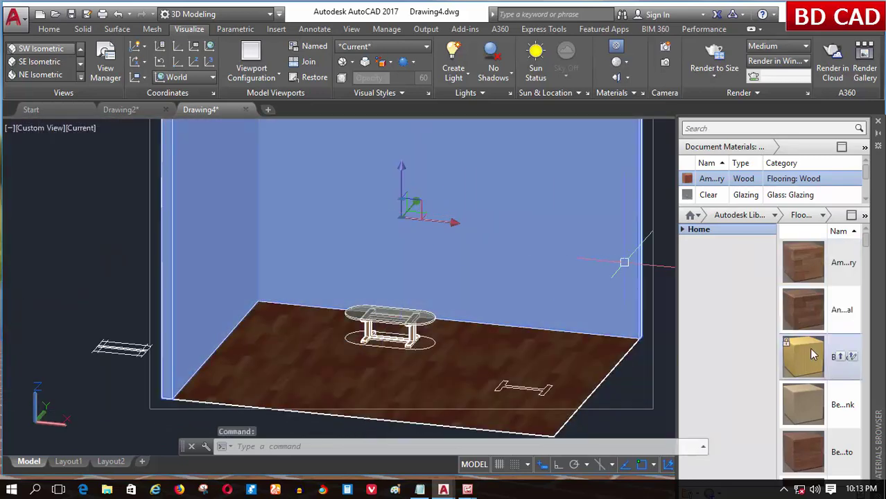
{"action": "right_click", "coordinate": [816, 402]}
{"action": "left_click", "coordinate": [828, 406]}
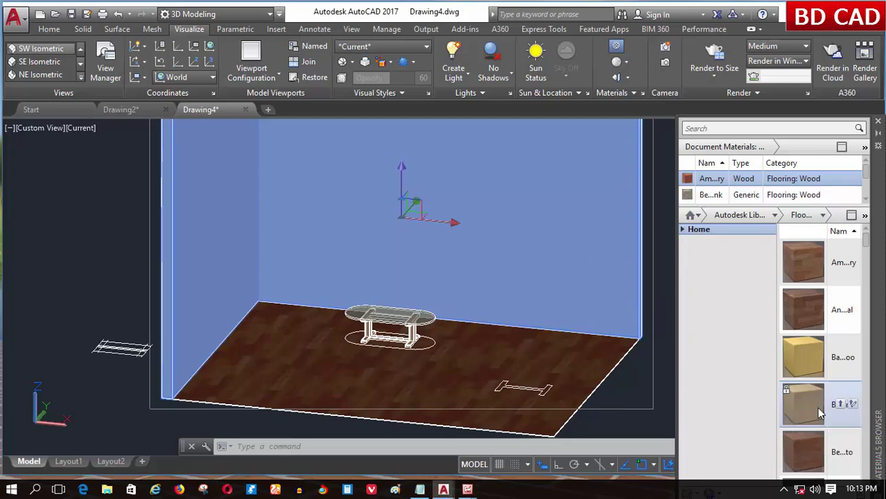
Add another library wood material and apply it to the back wall.
{"action": "scroll", "coordinate": [395, 246], "scroll_direction": "up", "scroll_amount": 2}
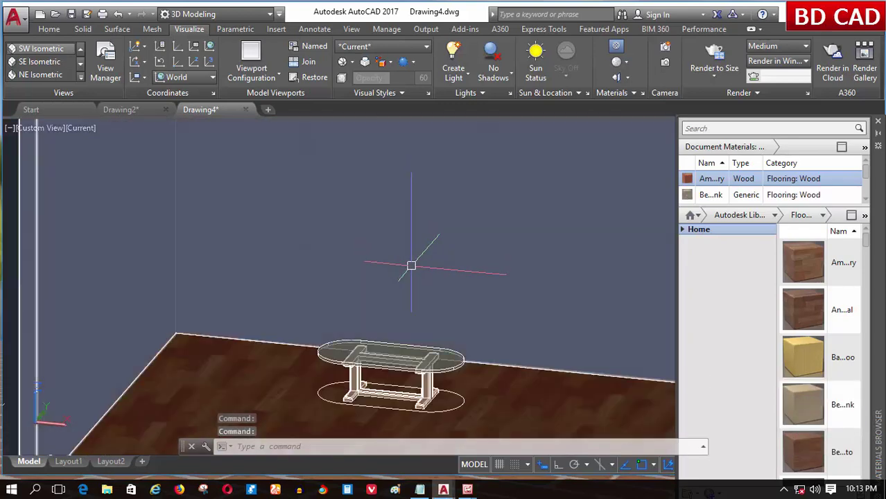
{"action": "right_click", "coordinate": [816, 448]}
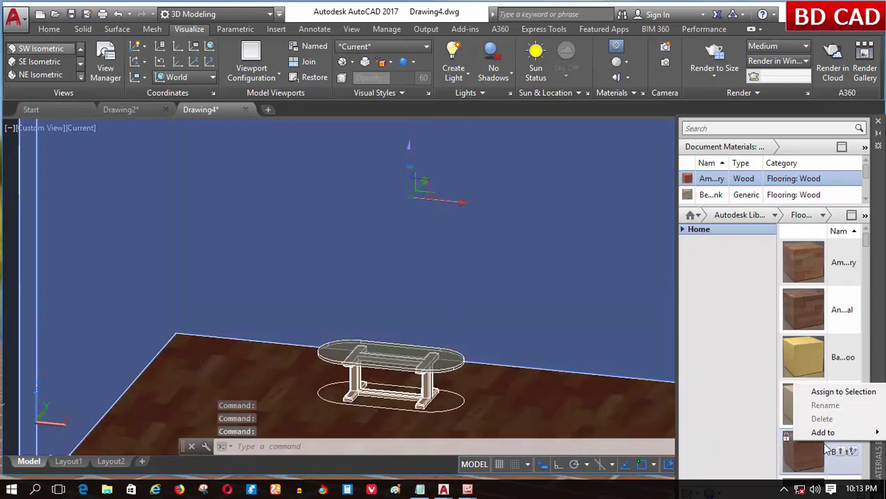
{"action": "left_click", "coordinate": [814, 264]}
{"action": "right_click", "coordinate": [793, 303]}
{"action": "left_click", "coordinate": [808, 304]}
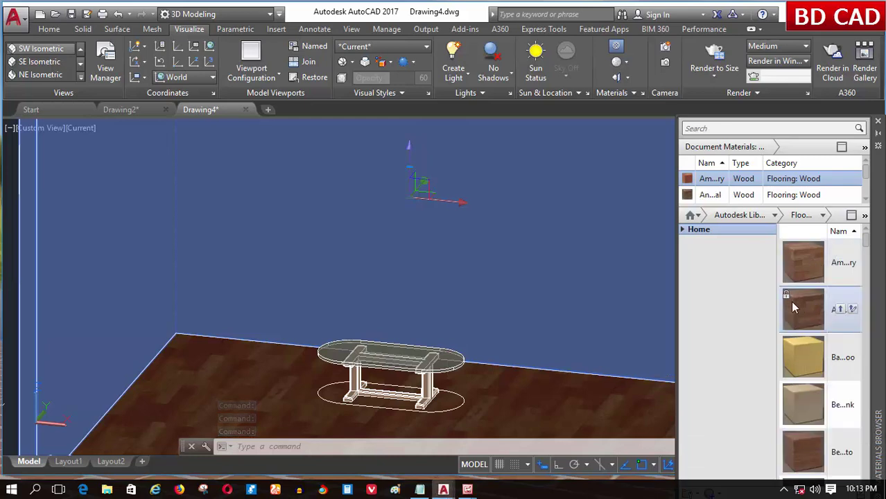
{"action": "scroll", "coordinate": [437, 262], "scroll_direction": "down", "scroll_amount": 2}
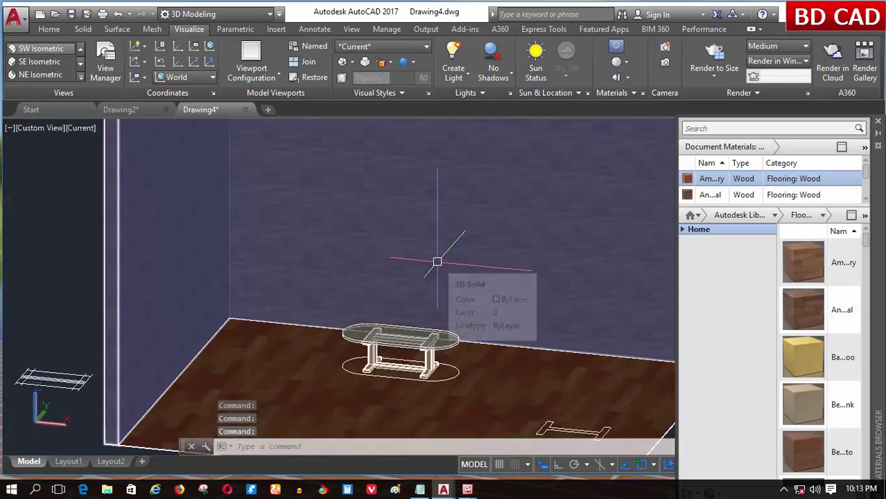
{"action": "left_click", "coordinate": [561, 263]}
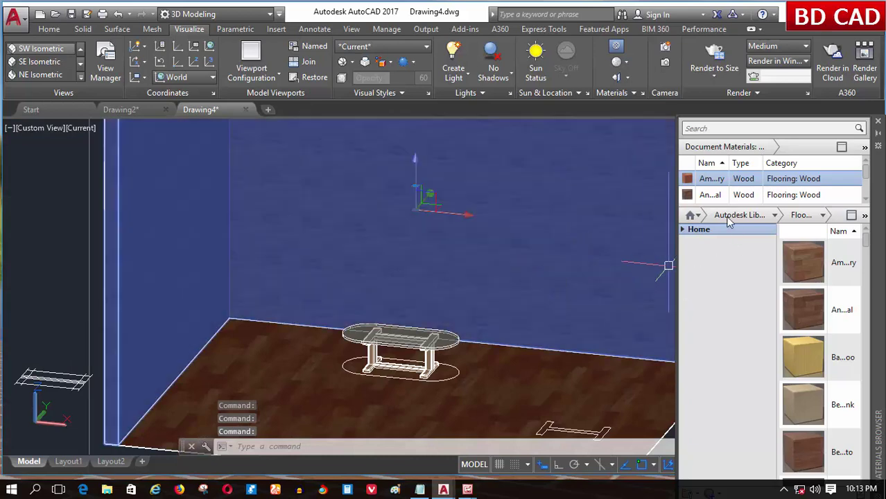
{"action": "left_click_drag", "start_coordinate": [710, 195], "coordinate": [609, 187]}
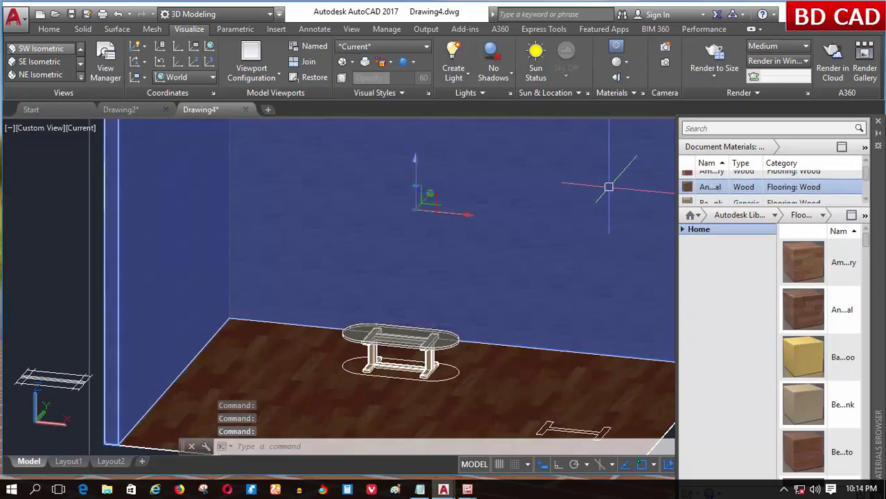
Inspect Beech - Plank in the Material Editor, then zoom and pan to frame the table.
{"action": "double_click", "coordinate": [762, 196]}
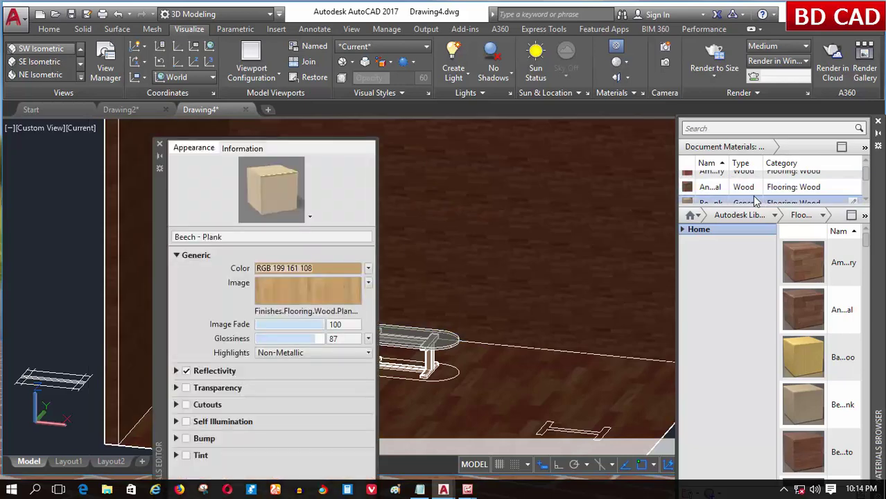
{"action": "left_click", "coordinate": [160, 144]}
{"action": "scroll", "coordinate": [488, 251], "scroll_direction": "up", "scroll_amount": 2}
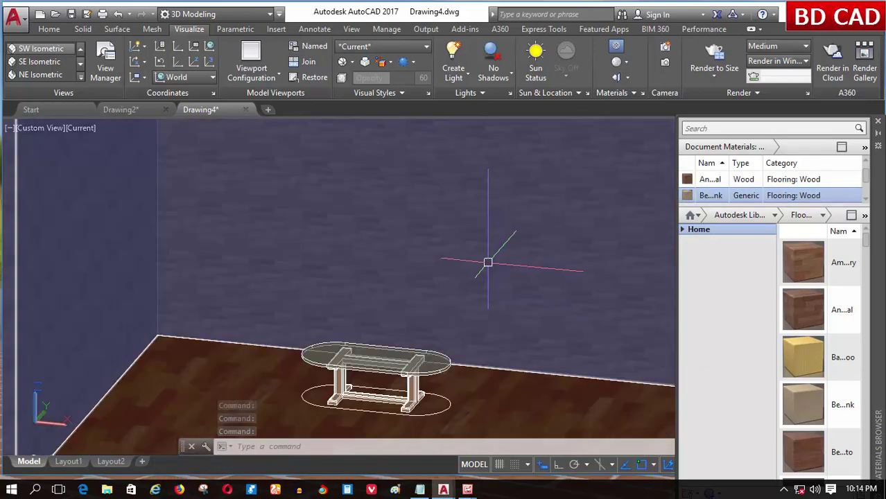
{"action": "scroll", "coordinate": [488, 263], "scroll_direction": "up", "scroll_amount": 1}
{"action": "scroll", "coordinate": [450, 257], "scroll_direction": "down", "scroll_amount": 1}
{"action": "scroll", "coordinate": [370, 238], "scroll_direction": "up", "scroll_amount": 3}
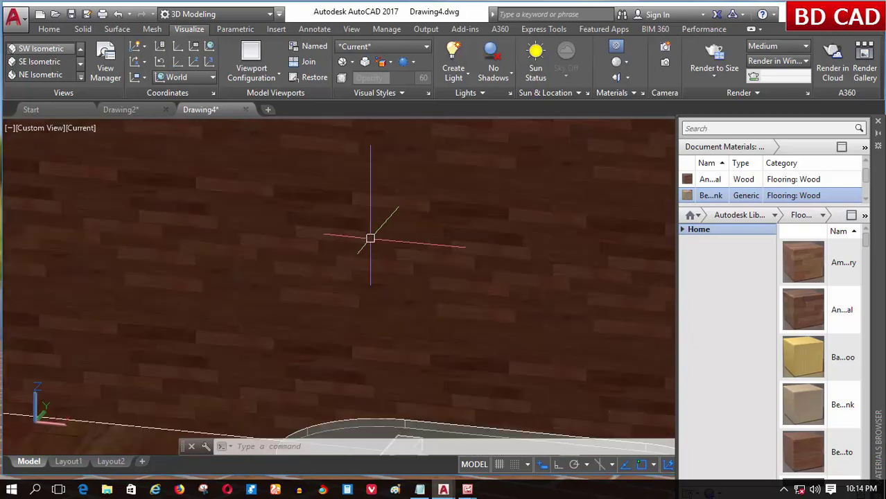
{"action": "scroll", "coordinate": [370, 239], "scroll_direction": "down", "scroll_amount": 5}
{"action": "scroll", "coordinate": [361, 278], "scroll_direction": "up", "scroll_amount": 2}
{"action": "scroll", "coordinate": [326, 305], "scroll_direction": "down", "scroll_amount": 2}
{"action": "scroll", "coordinate": [316, 324], "scroll_direction": "down", "scroll_amount": 1}
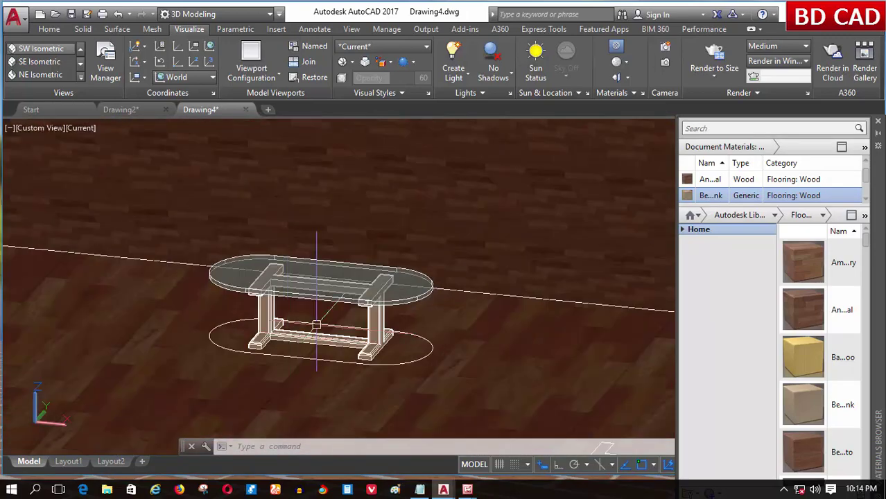
{"action": "scroll", "coordinate": [316, 324], "scroll_direction": "up", "scroll_amount": 2}
{"action": "scroll", "coordinate": [305, 321], "scroll_direction": "up", "scroll_amount": 1}
{"action": "scroll", "coordinate": [332, 304], "scroll_direction": "down", "scroll_amount": 1}
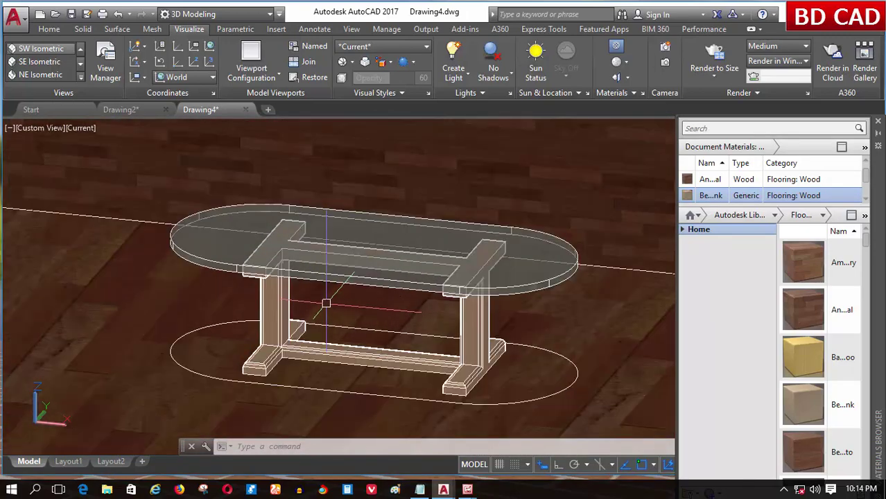
{"action": "scroll", "coordinate": [326, 303], "scroll_direction": "up", "scroll_amount": 1}
{"action": "scroll", "coordinate": [340, 288], "scroll_direction": "up", "scroll_amount": 1}
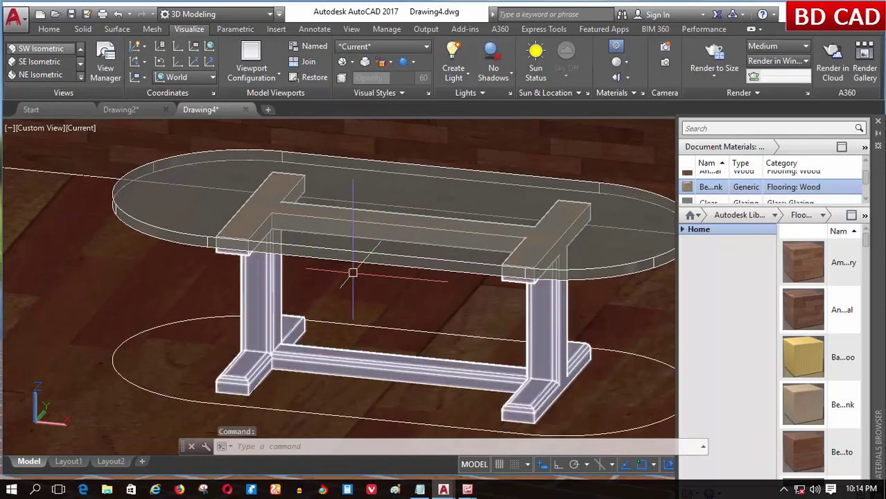
{"action": "scroll", "coordinate": [353, 272], "scroll_direction": "up", "scroll_amount": 1}
{"action": "middle_click_drag", "start_coordinate": [352, 316], "coordinate": [359, 283]}
Turn on Full Shadows, render the table scene to size, and close the finished render.
{"action": "left_click", "coordinate": [493, 70]}
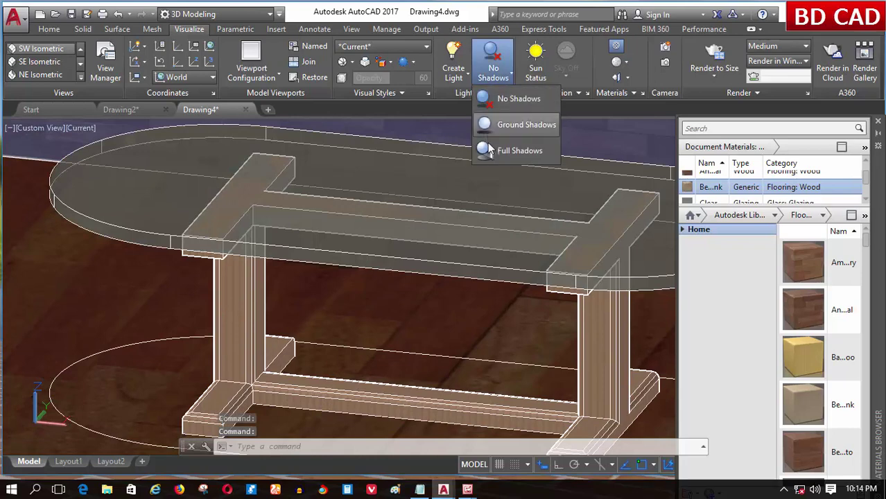
{"action": "left_click", "coordinate": [490, 151]}
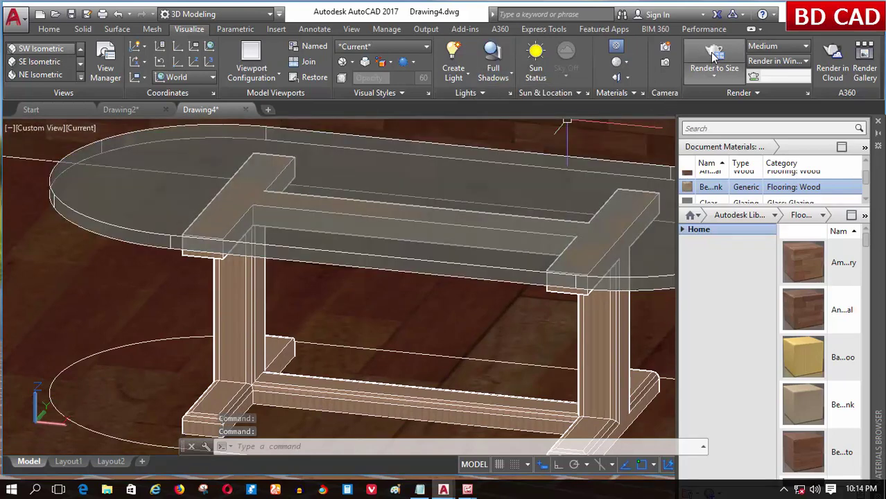
{"action": "left_click", "coordinate": [713, 75]}
{"action": "left_click", "coordinate": [713, 52]}
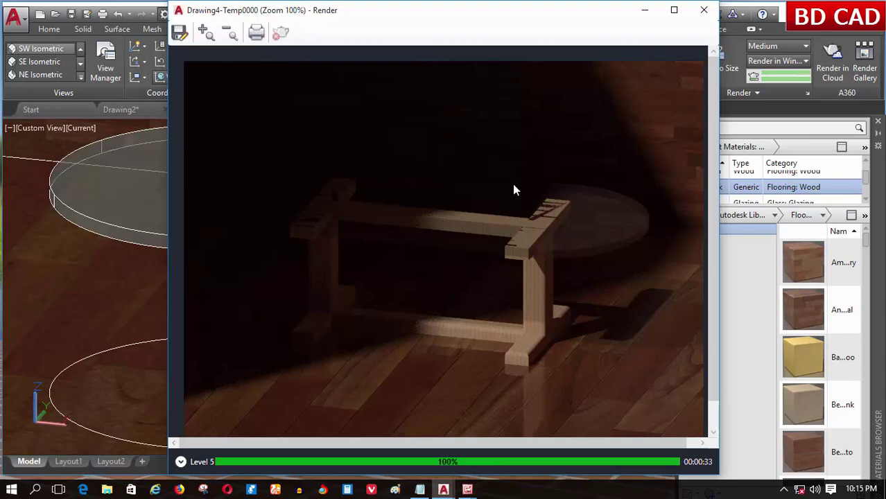
{"action": "left_click", "coordinate": [704, 10]}
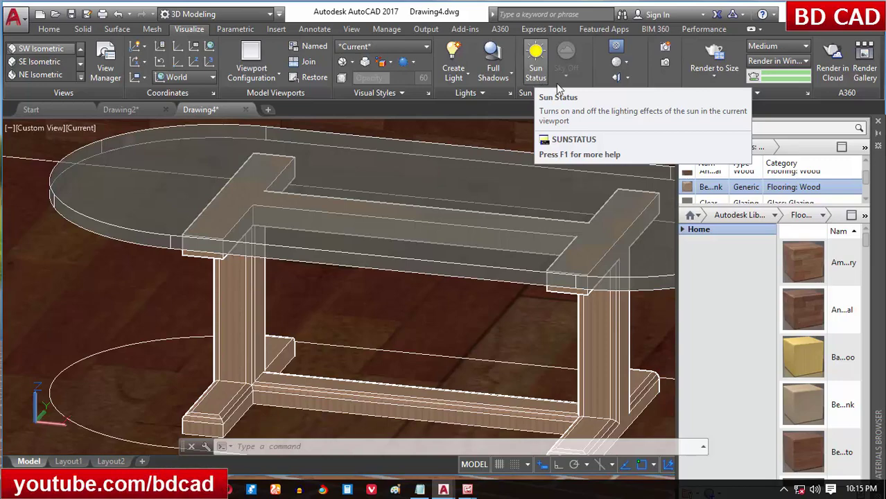
Start a weblight and turn off the default lighting.
{"action": "left_click", "coordinate": [461, 73]}
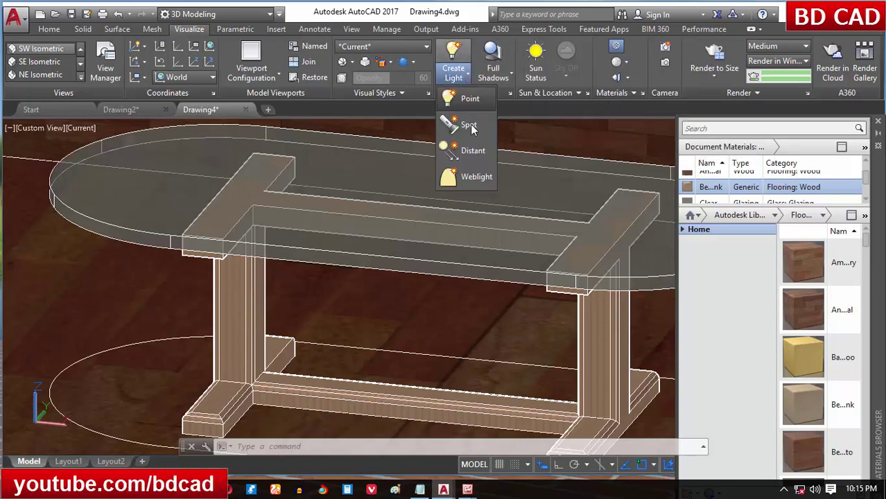
{"action": "left_click", "coordinate": [467, 176]}
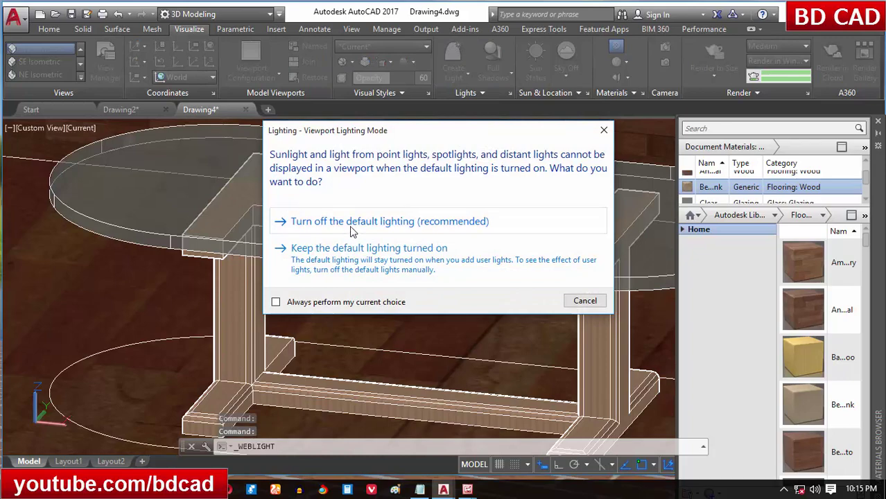
{"action": "left_click", "coordinate": [349, 225]}
{"action": "scroll", "coordinate": [222, 257], "scroll_direction": "down", "scroll_amount": 3}
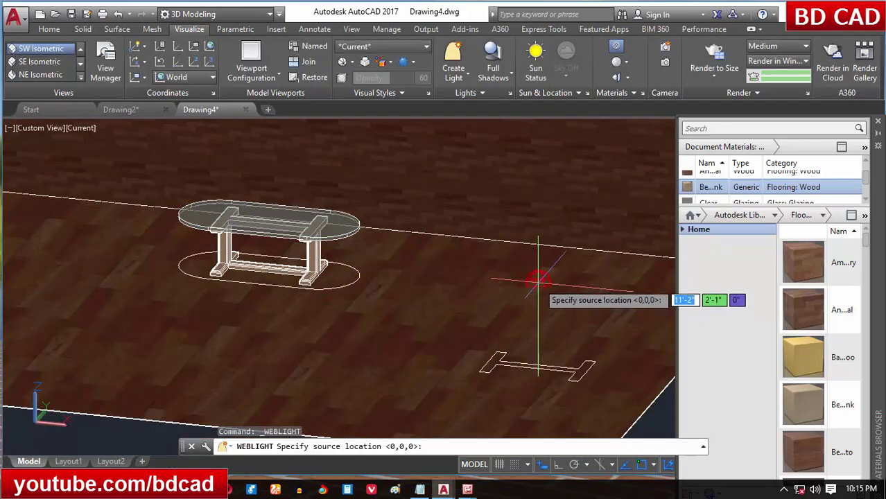
Place the weblight on the floor aimed at the table with intensity factor 10.
{"action": "left_click", "coordinate": [538, 280]}
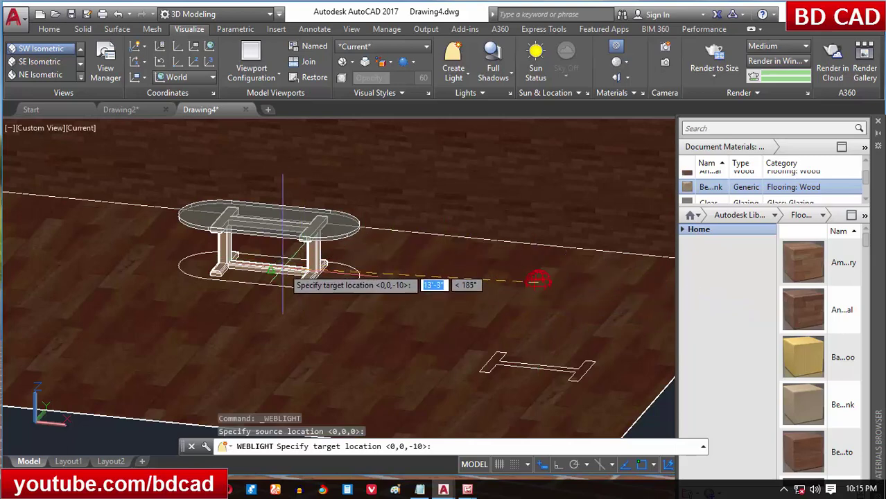
{"action": "left_click", "coordinate": [271, 274]}
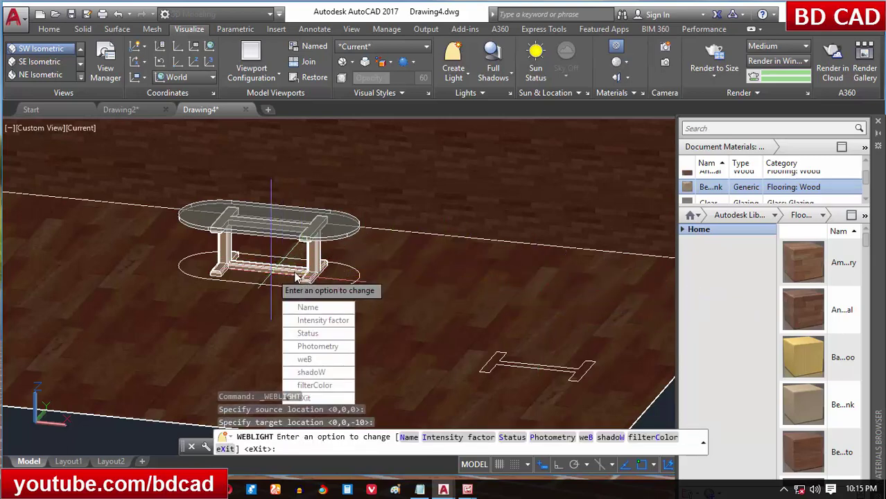
{"action": "left_click", "coordinate": [319, 321]}
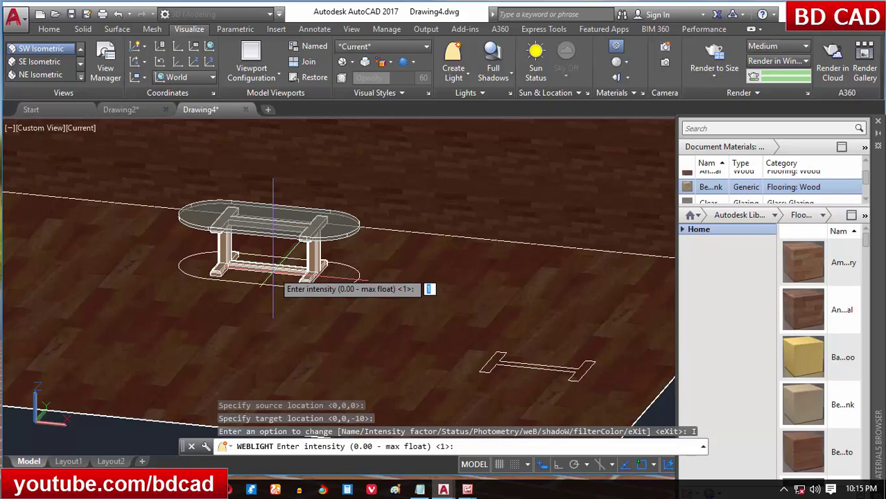
{"action": "type", "text": "10"}
{"action": "key", "text": "Return"}
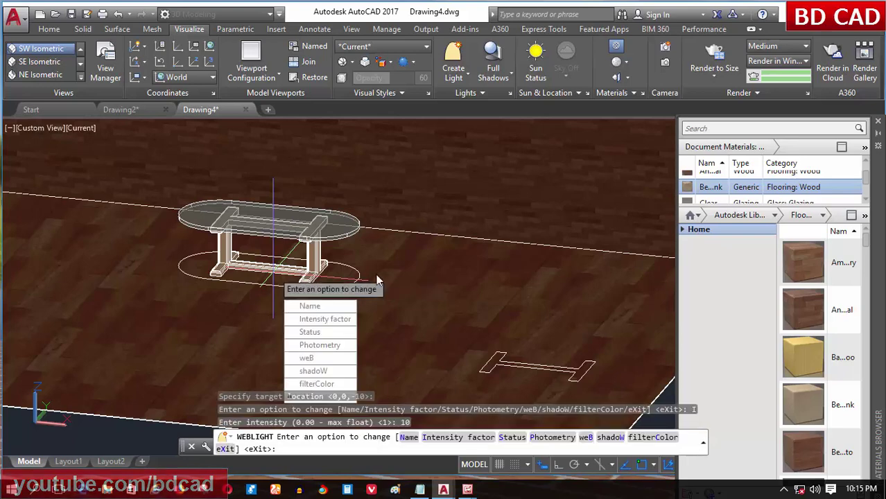
{"action": "key", "text": "Return"}
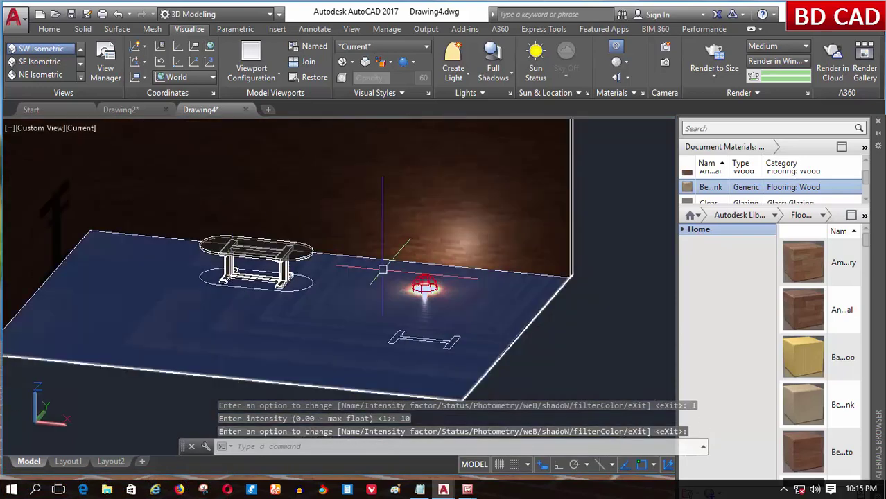
{"action": "scroll", "coordinate": [416, 284], "scroll_direction": "up", "scroll_amount": 3}
Raise the weblight off the floor and move it sideways near the back wall.
{"action": "key", "text": "Return"}
{"action": "left_click", "coordinate": [450, 293]}
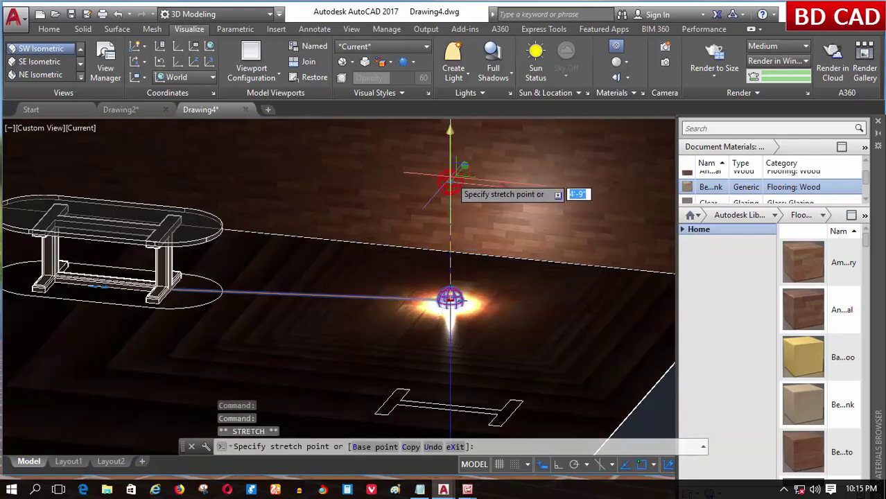
{"action": "scroll", "coordinate": [450, 166], "scroll_direction": "down", "scroll_amount": 3}
{"action": "scroll", "coordinate": [395, 211], "scroll_direction": "up", "scroll_amount": 2}
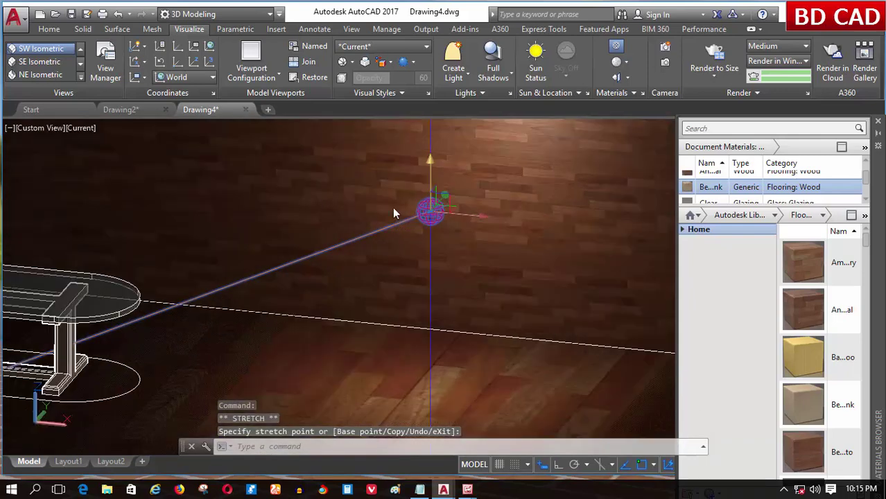
{"action": "scroll", "coordinate": [425, 192], "scroll_direction": "up", "scroll_amount": 1}
{"action": "scroll", "coordinate": [440, 248], "scroll_direction": "down", "scroll_amount": 2}
{"action": "left_click", "coordinate": [431, 167]}
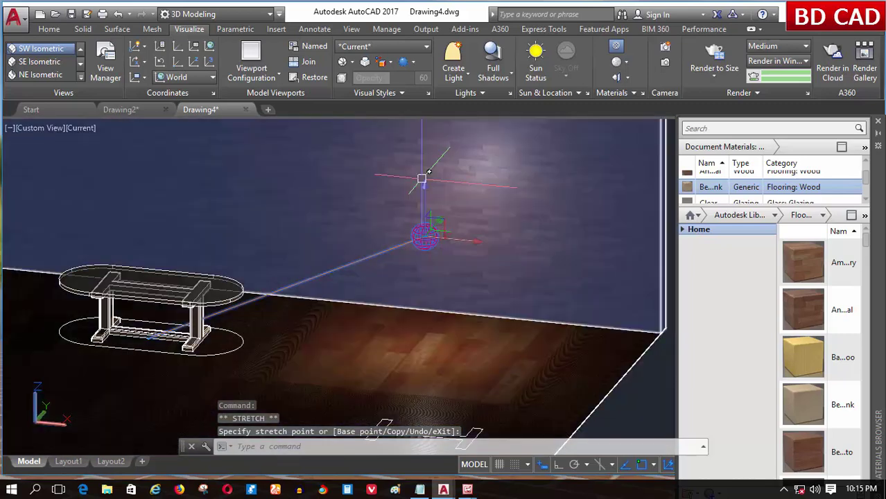
{"action": "left_click", "coordinate": [424, 188]}
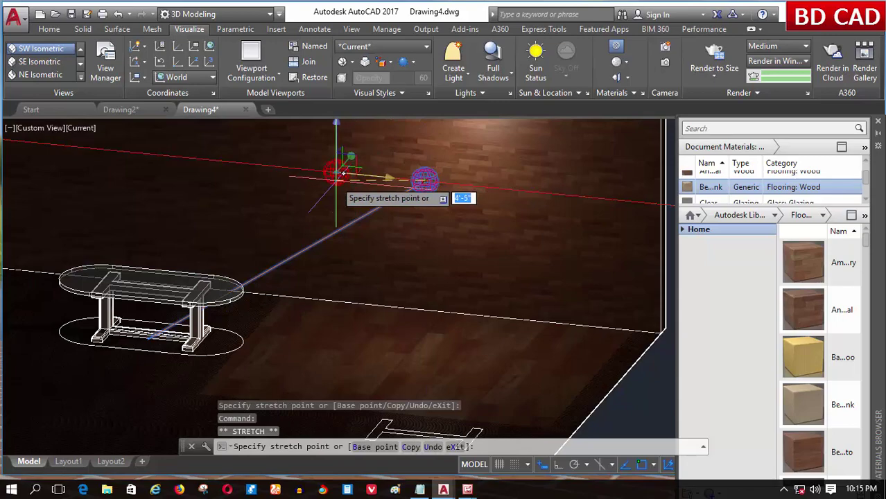
{"action": "left_click", "coordinate": [336, 170]}
Pan and zoom the view to center on the whole table.
{"action": "scroll", "coordinate": [112, 313], "scroll_direction": "up", "scroll_amount": 4}
{"action": "scroll", "coordinate": [218, 287], "scroll_direction": "down", "scroll_amount": 4}
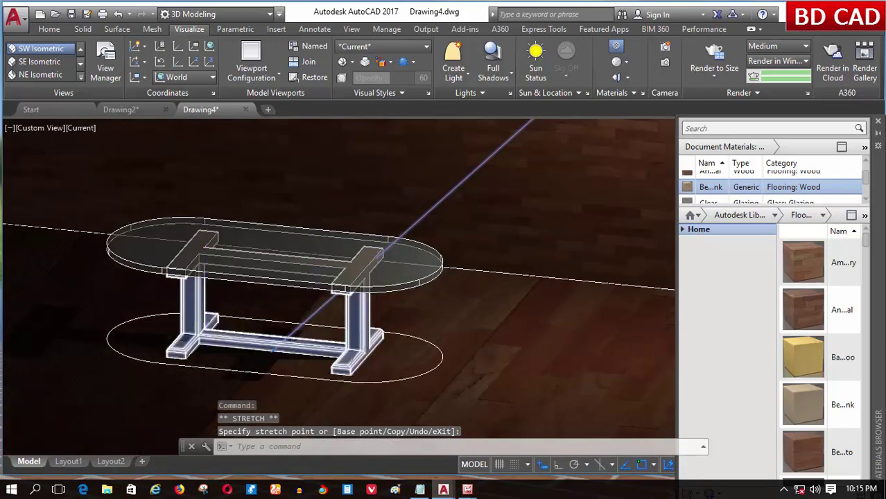
{"action": "scroll", "coordinate": [218, 287], "scroll_direction": "up", "scroll_amount": 5}
{"action": "middle_click_drag", "start_coordinate": [218, 287], "coordinate": [257, 287]}
{"action": "scroll", "coordinate": [141, 289], "scroll_direction": "down", "scroll_amount": 3}
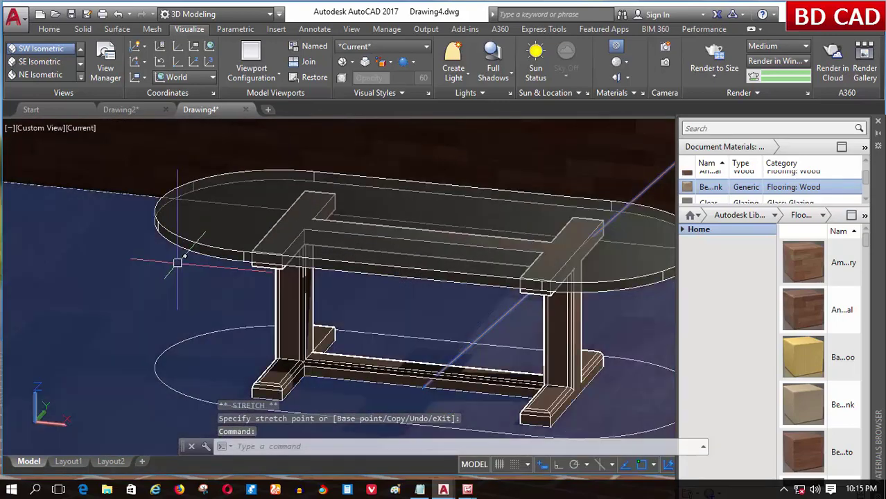
{"action": "scroll", "coordinate": [272, 327], "scroll_direction": "up", "scroll_amount": 2}
{"action": "middle_click_drag", "start_coordinate": [272, 327], "coordinate": [387, 331]}
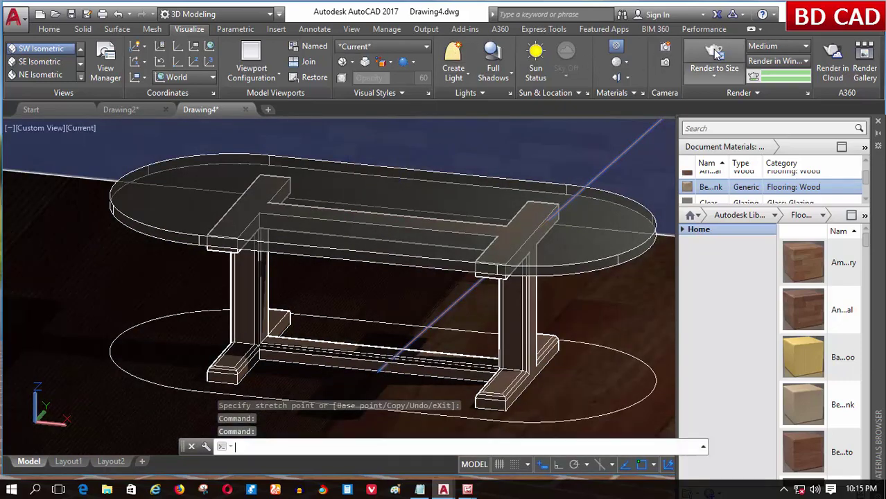
{"action": "left_click", "coordinate": [715, 54]}
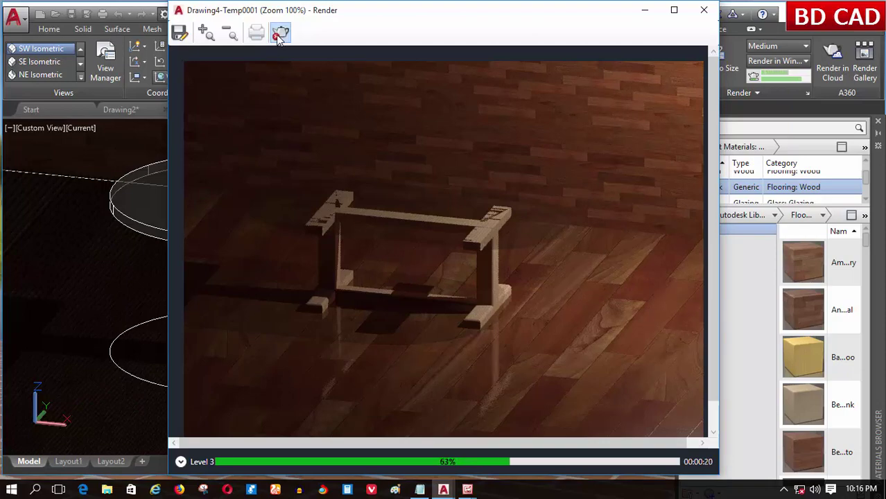
{"action": "left_click", "coordinate": [703, 9]}
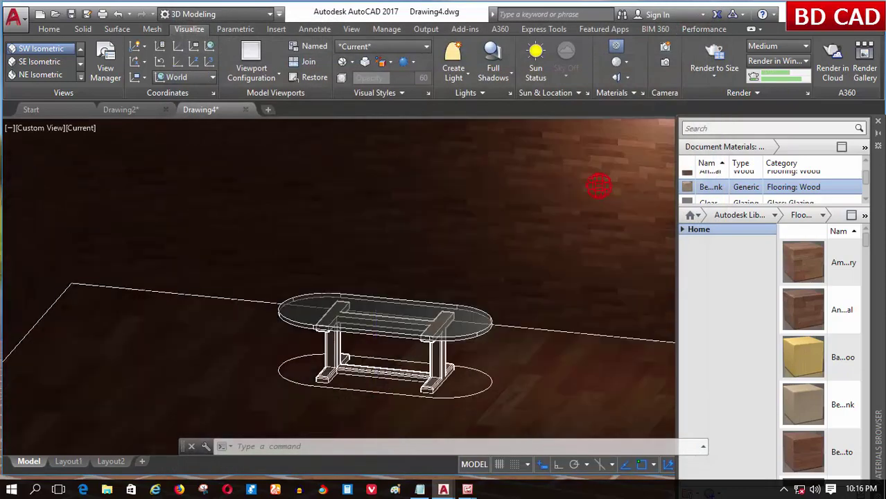
Shift the weblight along the X axis and lower it along Z above the table.
{"action": "left_click", "coordinate": [594, 188]}
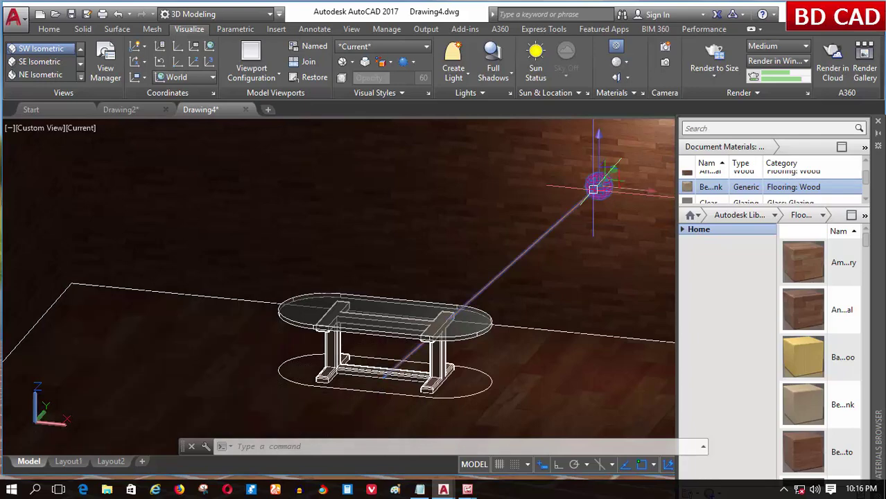
{"action": "left_click", "coordinate": [643, 189]}
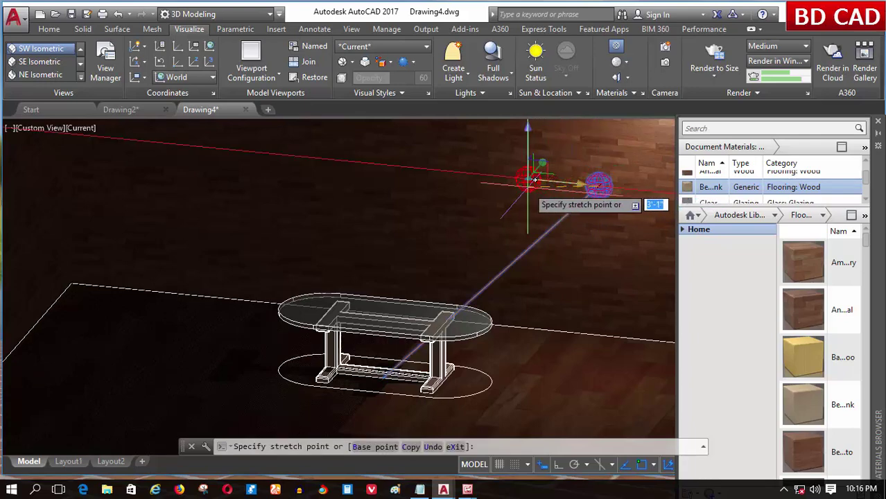
{"action": "left_click", "coordinate": [531, 178]}
{"action": "left_click", "coordinate": [528, 126]}
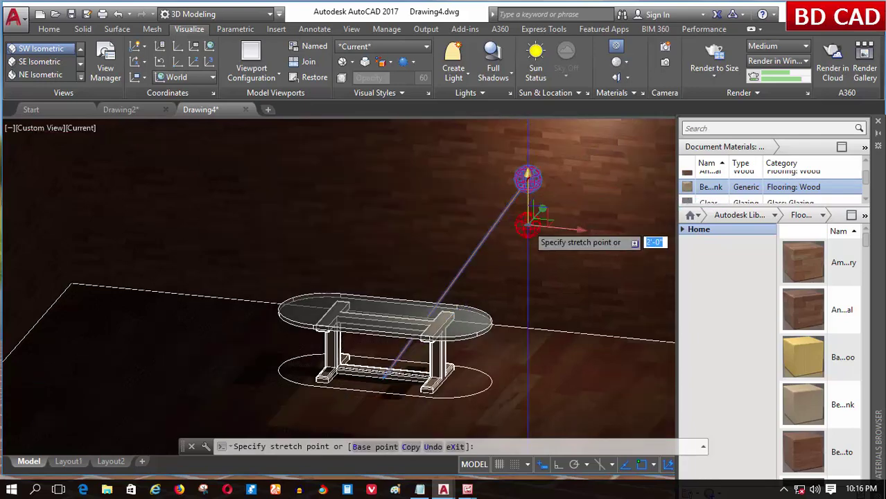
{"action": "left_click", "coordinate": [528, 223]}
{"action": "scroll", "coordinate": [528, 223], "scroll_direction": "up", "scroll_amount": 2}
{"action": "scroll", "coordinate": [566, 163], "scroll_direction": "down", "scroll_amount": 2}
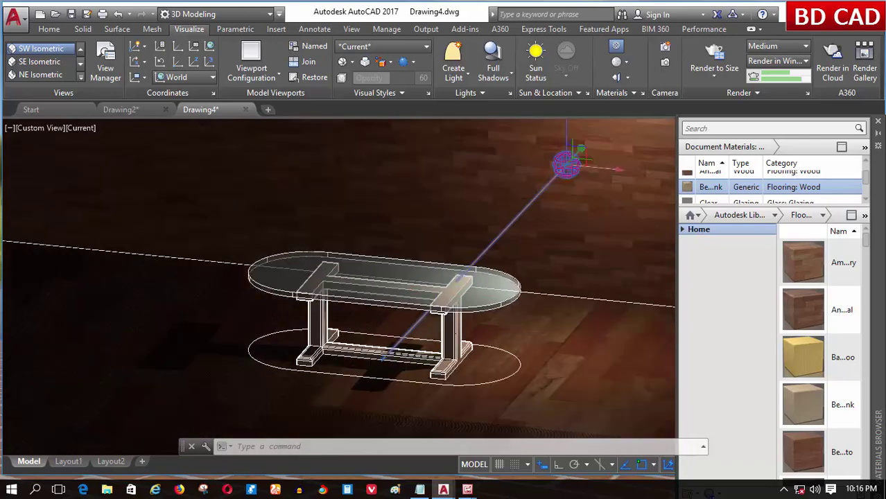
{"action": "mouse_move", "coordinate": [388, 312]}
{"action": "middle_mouse_down", "text": "shift"}
{"action": "mouse_move", "coordinate": [388, 277]}
{"action": "mouse_move", "coordinate": [390, 310]}
{"action": "mouse_move", "coordinate": [445, 315]}
{"action": "middle_mouse_up", "text": "shift"}
{"action": "scroll", "coordinate": [402, 306], "scroll_direction": "up", "scroll_amount": 2}
{"action": "scroll", "coordinate": [413, 318], "scroll_direction": "up", "scroll_amount": 2}
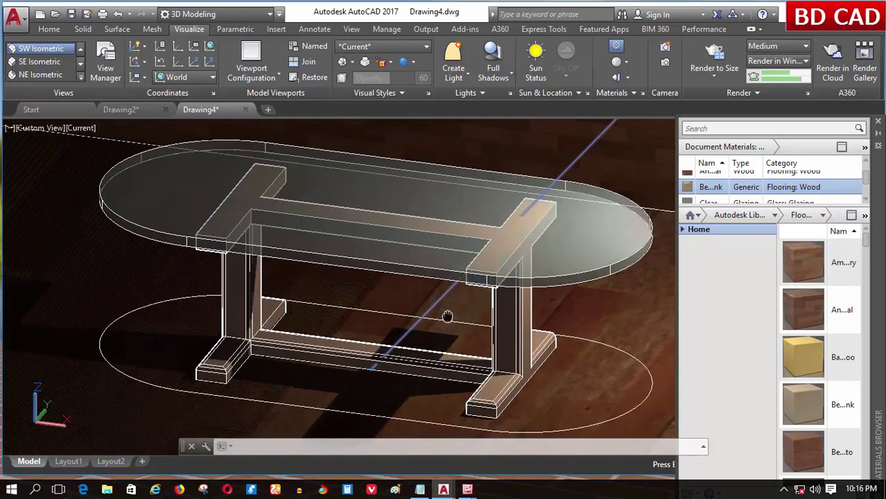
{"action": "left_click", "coordinate": [708, 44]}
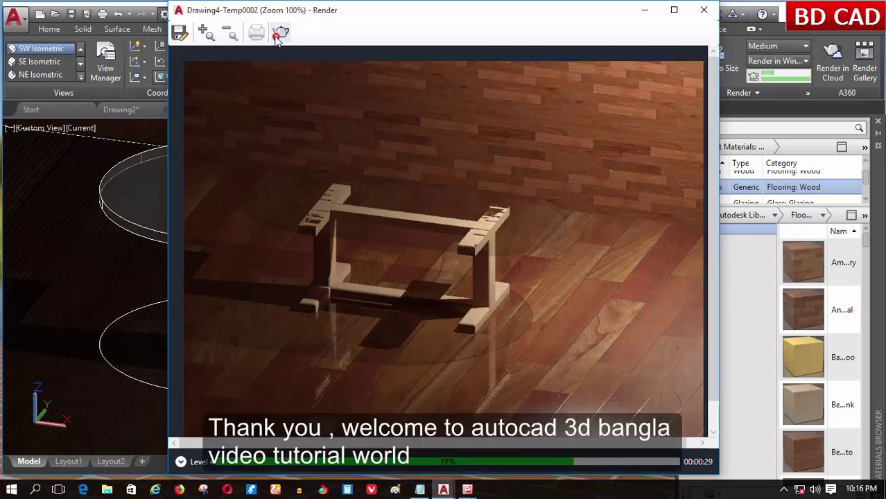
{"action": "left_click", "coordinate": [703, 10]}
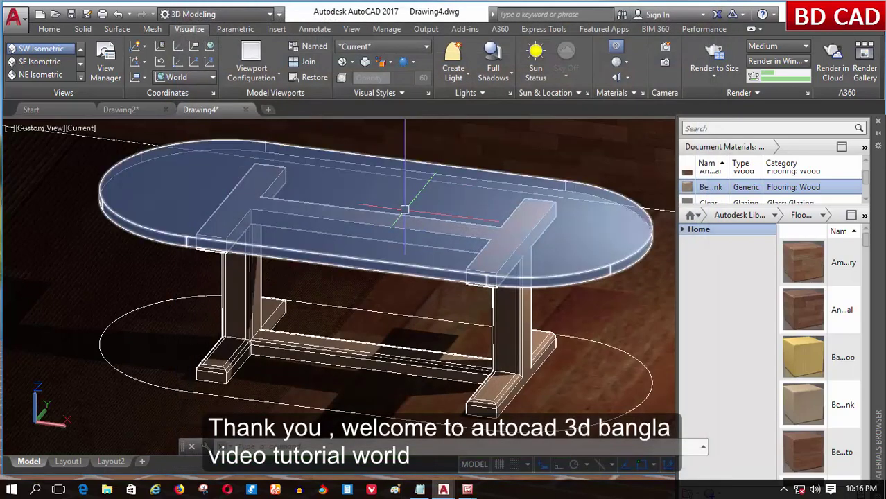
Apply a clear glass material from the Glass library to the tabletop and render to size.
{"action": "left_click", "coordinate": [775, 215]}
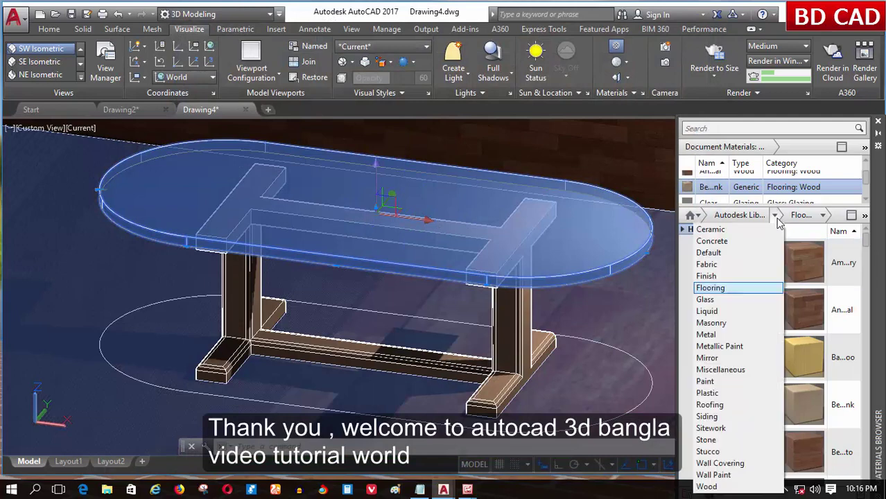
{"action": "left_click", "coordinate": [726, 300]}
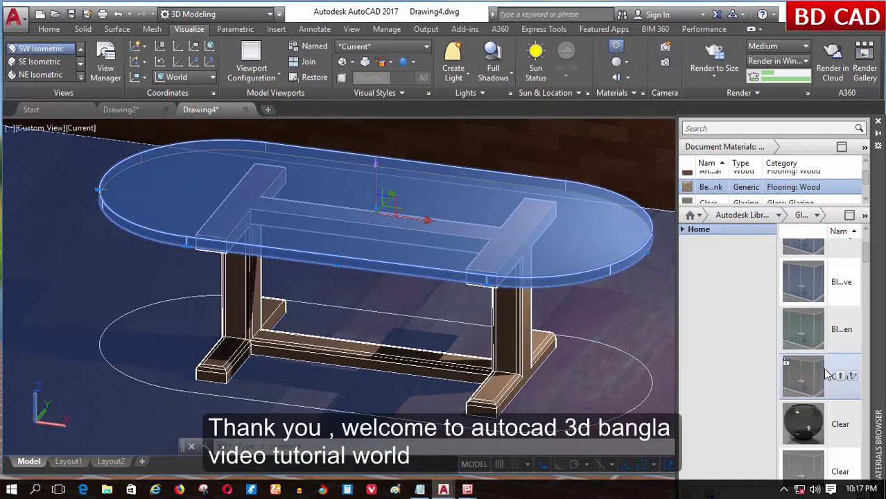
{"action": "scroll", "coordinate": [824, 383], "scroll_direction": "down", "scroll_amount": 2}
{"action": "scroll", "coordinate": [826, 374], "scroll_direction": "down", "scroll_amount": 5}
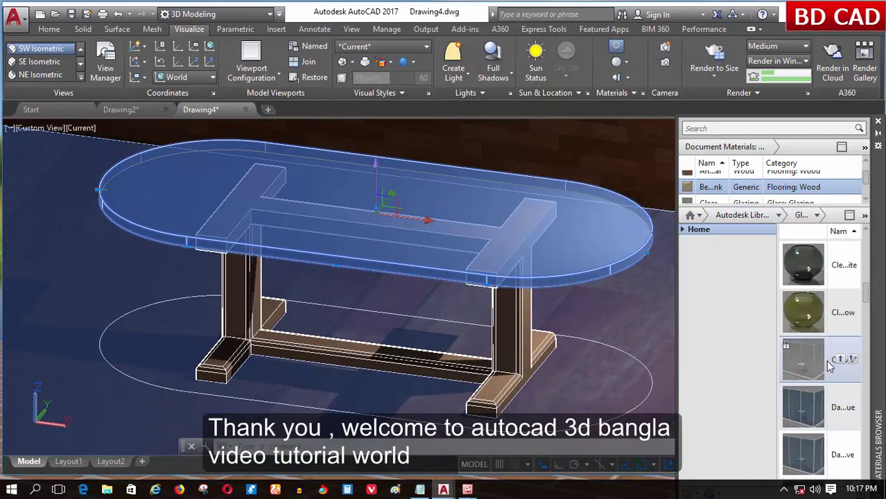
{"action": "scroll", "coordinate": [837, 305], "scroll_direction": "up", "scroll_amount": 3}
{"action": "left_click", "coordinate": [841, 339]}
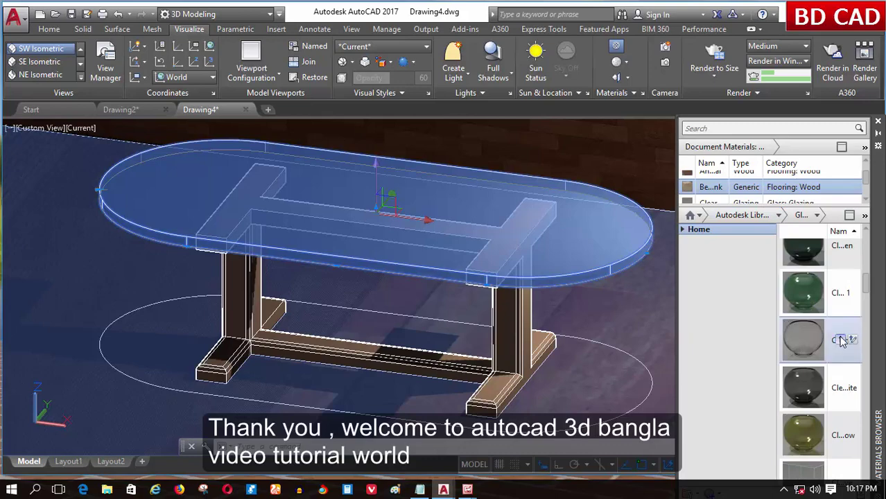
{"action": "left_click_drag", "start_coordinate": [840, 339], "coordinate": [399, 250]}
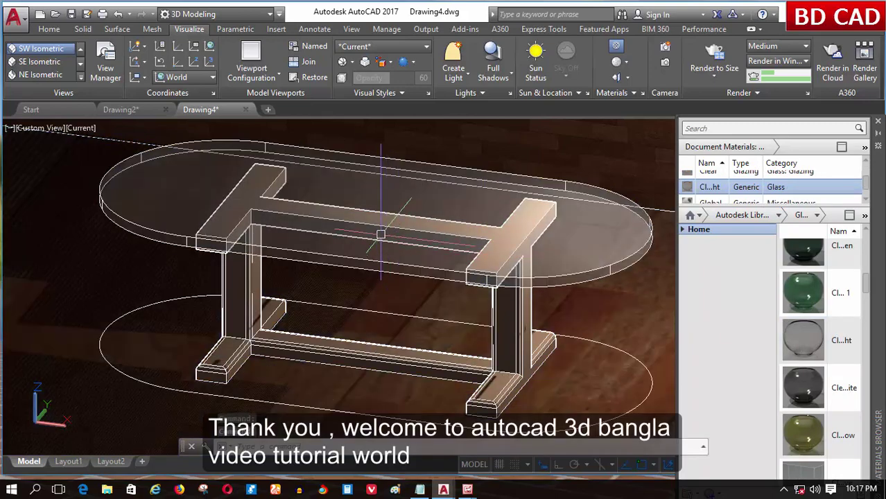
{"action": "scroll", "coordinate": [403, 283], "scroll_direction": "up", "scroll_amount": 3}
{"action": "scroll", "coordinate": [402, 282], "scroll_direction": "down", "scroll_amount": 3}
{"action": "scroll", "coordinate": [409, 264], "scroll_direction": "up", "scroll_amount": 2}
{"action": "scroll", "coordinate": [419, 229], "scroll_direction": "down", "scroll_amount": 2}
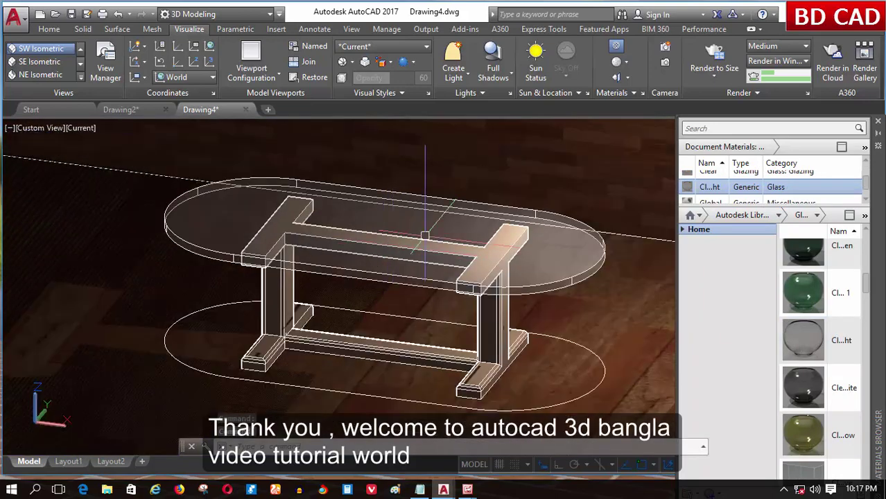
{"action": "left_click", "coordinate": [720, 66]}
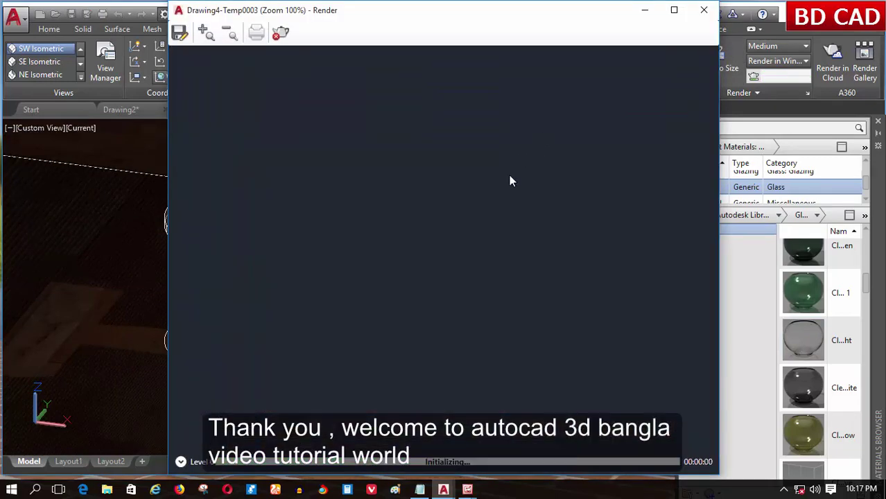